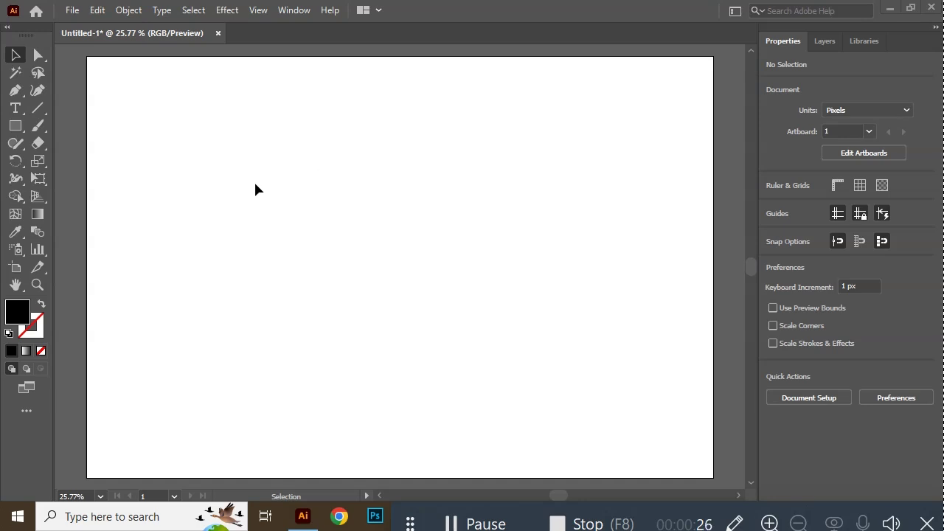
Browse the Type tool variants, then return to the Selection tool.
left_click(22, 115)
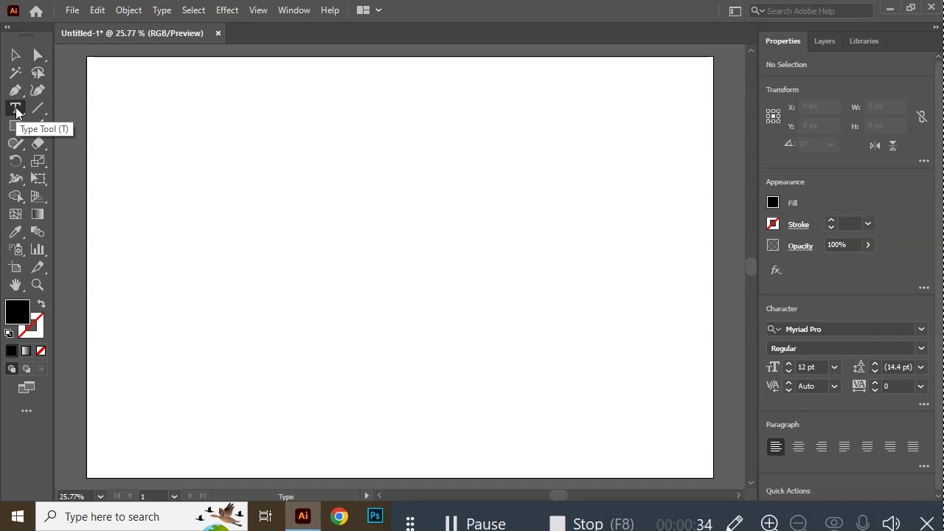
left_click(16, 108)
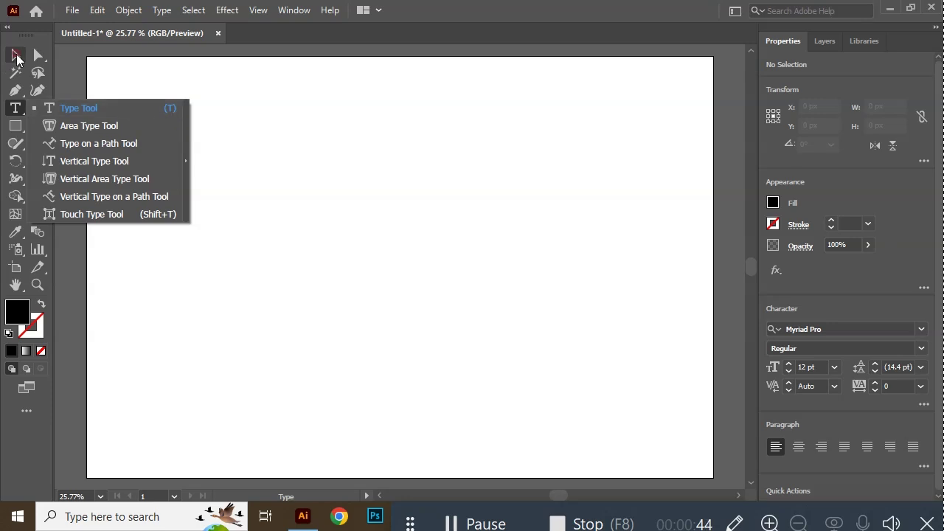
left_click(15, 55)
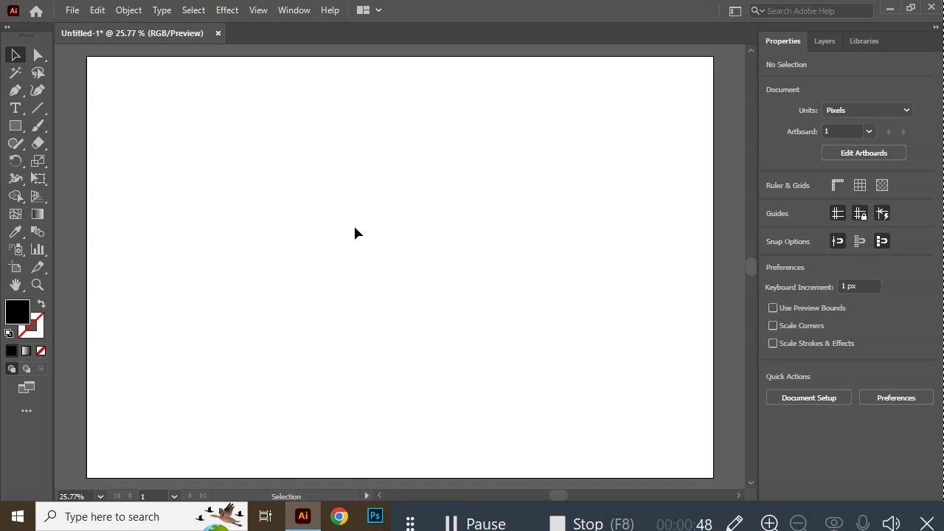
Add point text 'aaddghjikj', scale it up to about 356 pt, and move it lower right.
key("t")
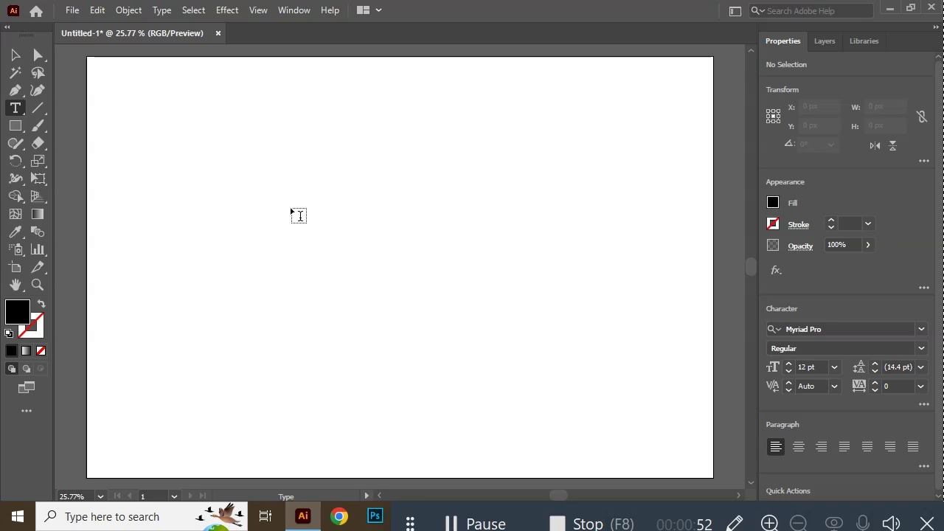
left_click(290, 210)
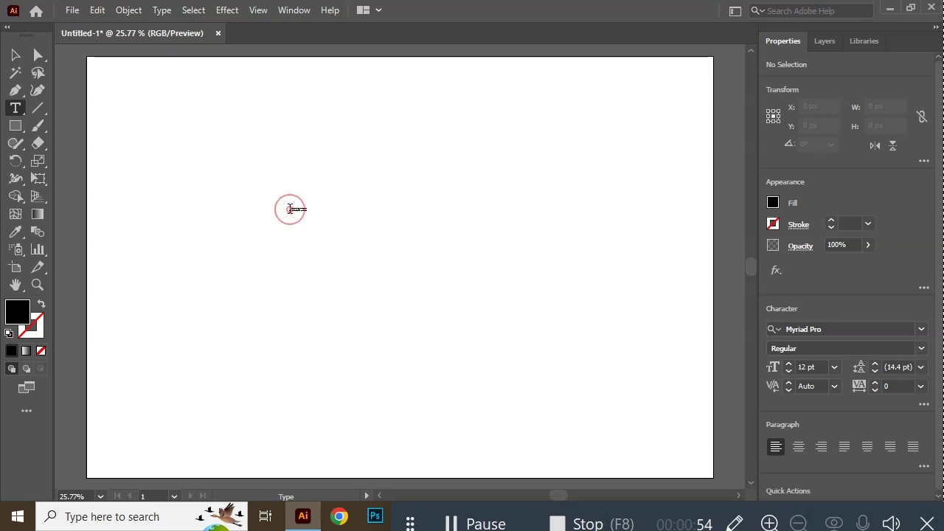
type("Hi")
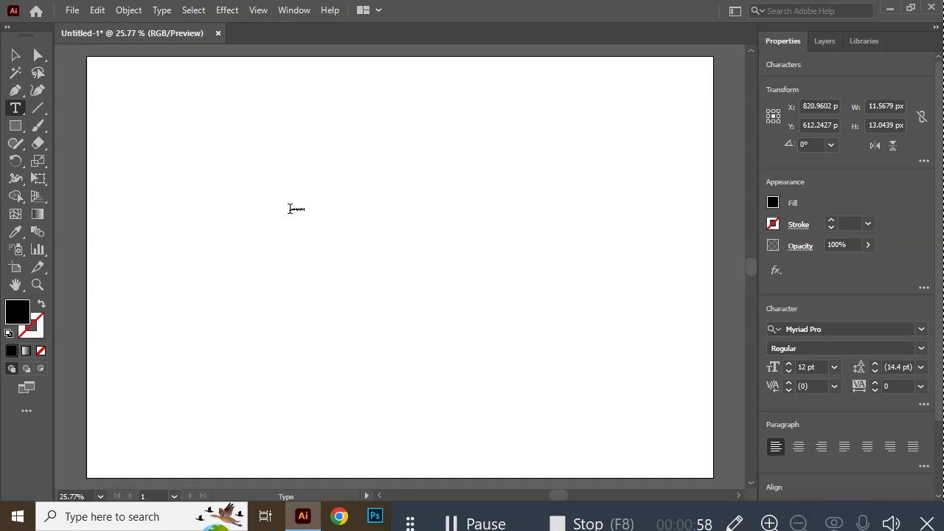
key("Escape")
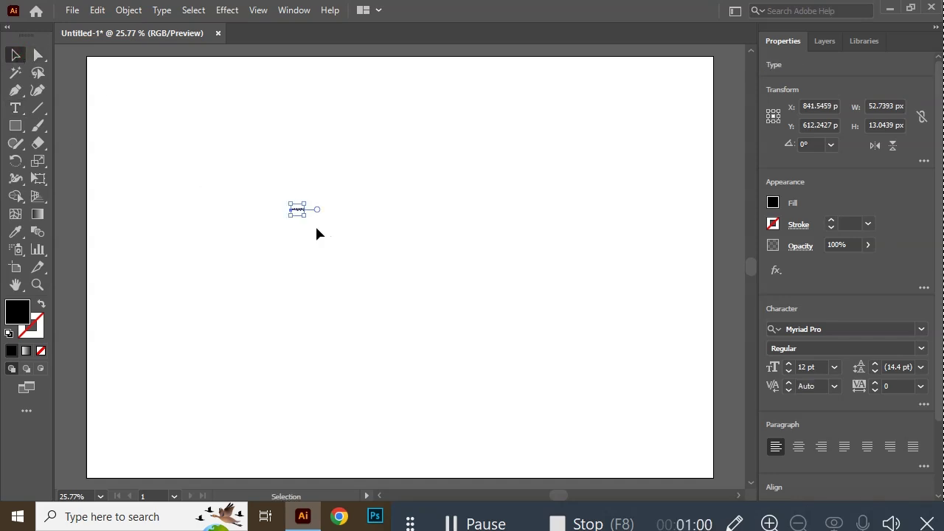
left_click_drag(306, 219, 507, 386)
left_click_drag(432, 231, 467, 268)
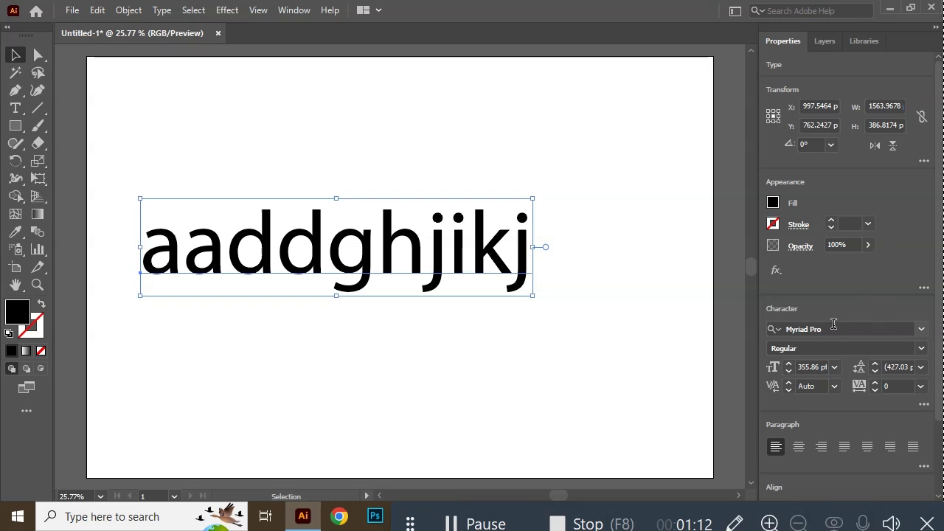
Open Window > Type > Character and park the floating panel at the canvas's upper right.
left_click(297, 16)
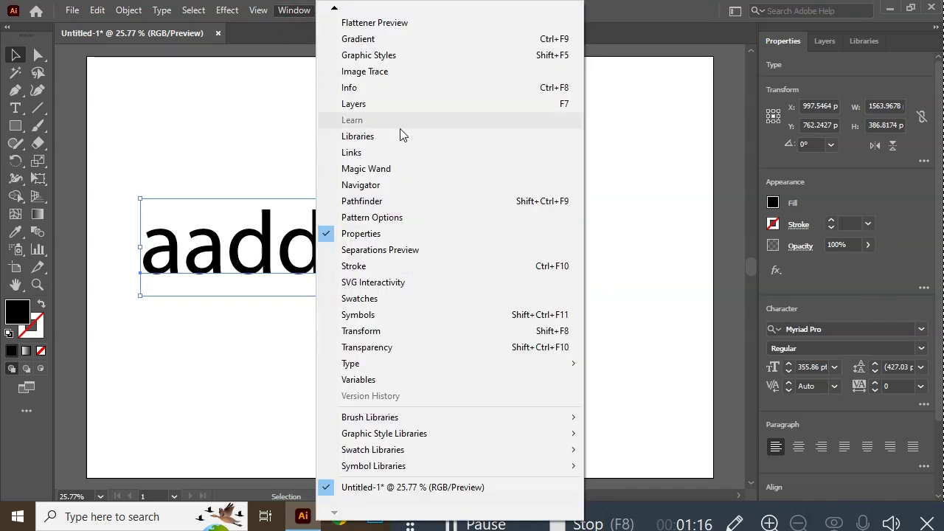
mouse_move(351, 364)
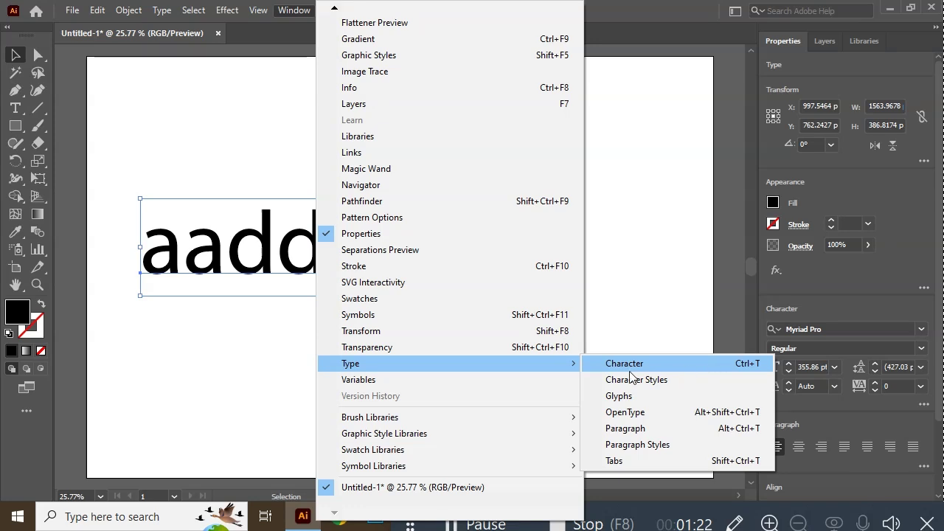
left_click(710, 365)
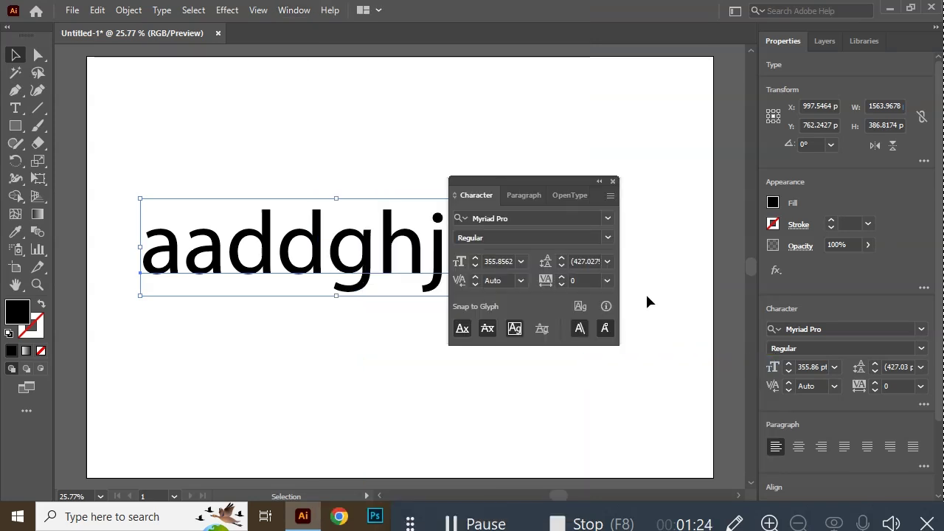
left_click_drag(535, 185, 660, 68)
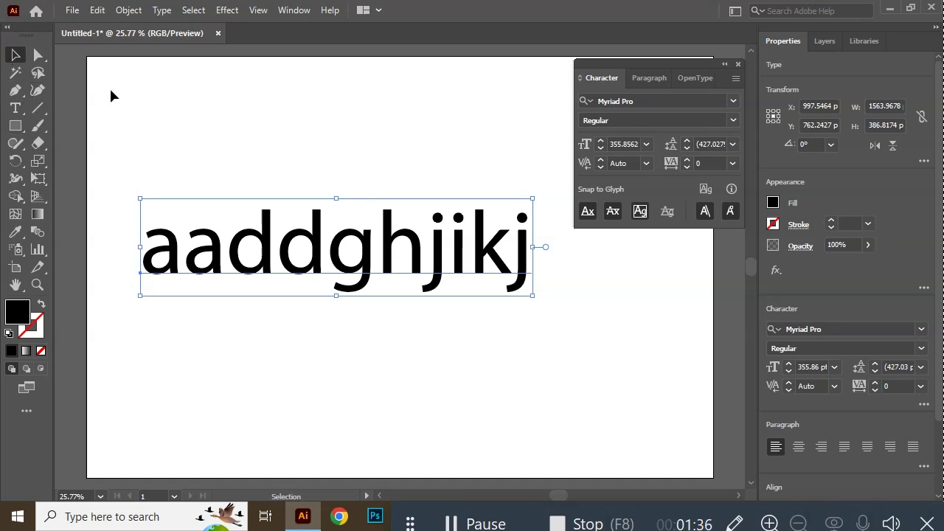
Delete the aaddghjikj text, place a small Lorem ipsum line, and zoom in on it.
key("Delete")
key("t")
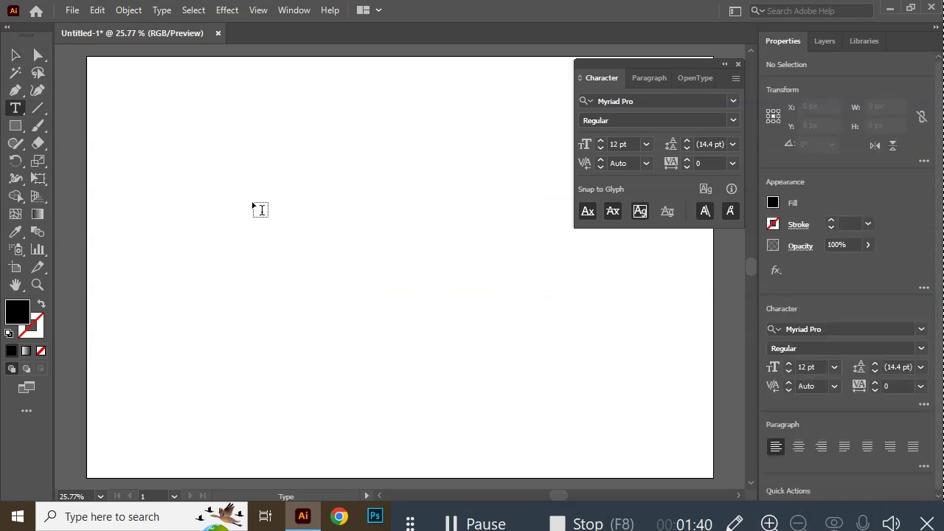
left_click(254, 205)
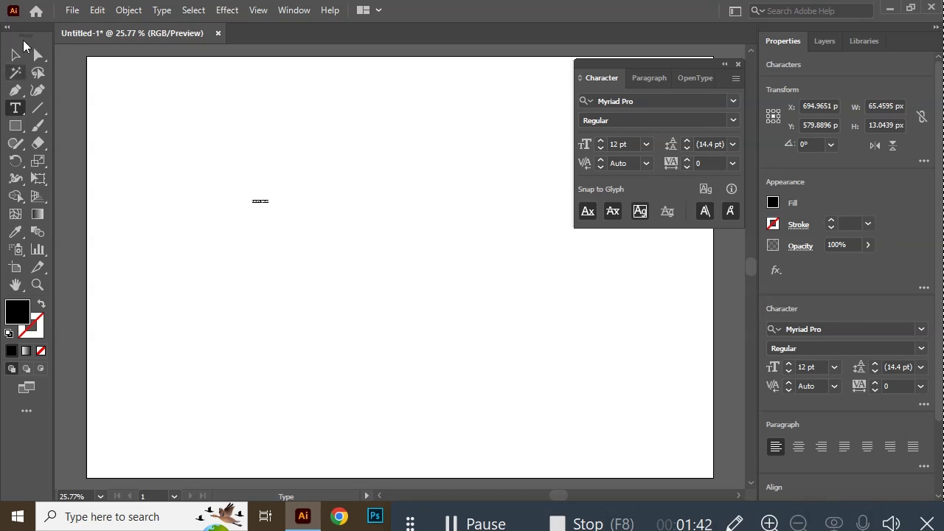
left_click(15, 54)
left_click(274, 215)
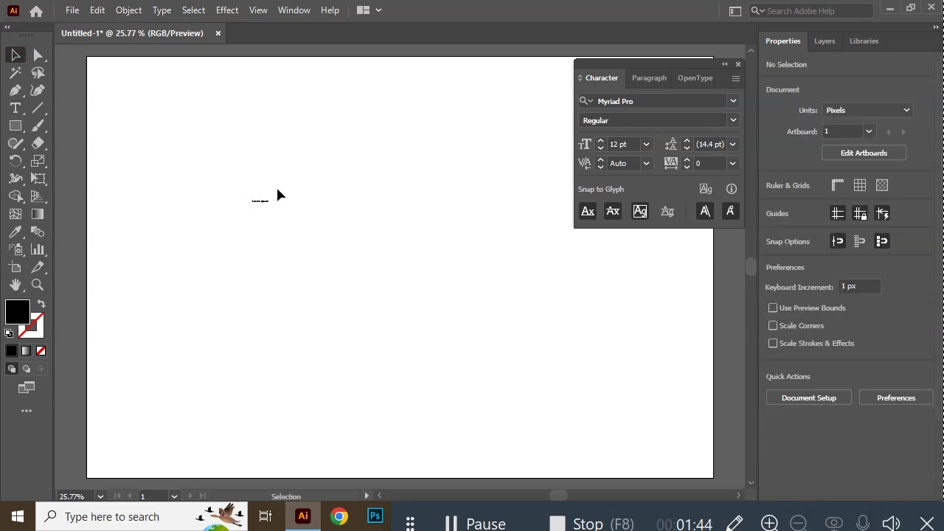
left_click(37, 284)
left_click(258, 183)
left_click_drag(315, 241, 526, 379)
left_click_drag(343, 264, 414, 311)
left_click(414, 311, "alt")
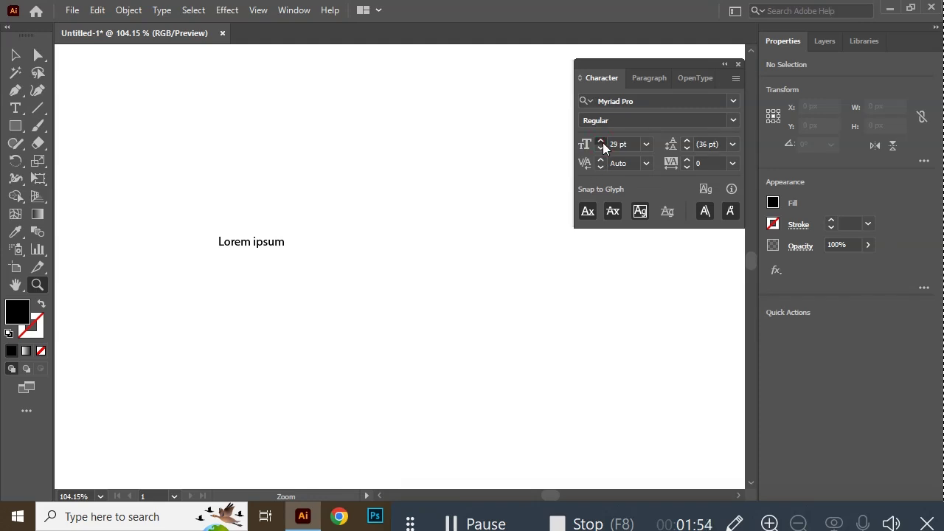
scroll(603, 146, "up", 7)
scroll(603, 146, "up", 4)
Place a 66 pt Lorem ipsum line, move it into place, and delete the small copy.
left_click(15, 108)
left_click(261, 323)
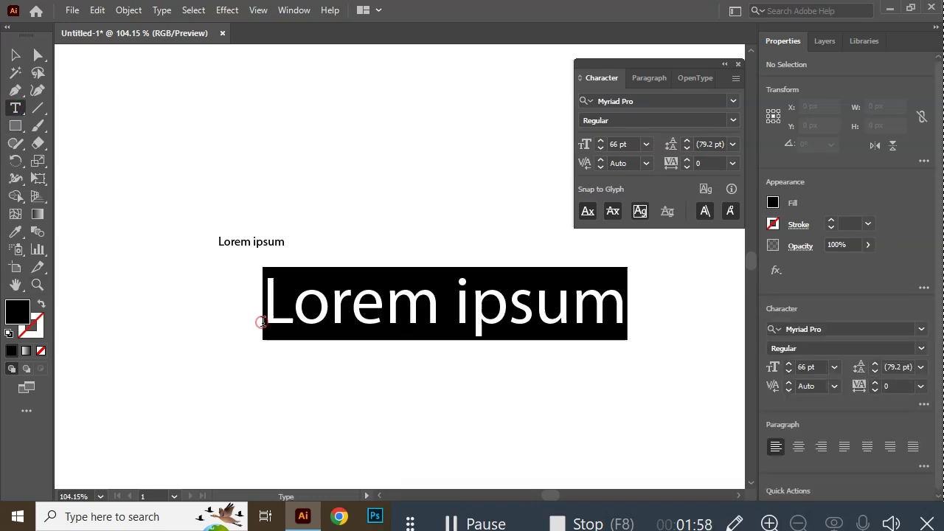
left_click(16, 55)
left_click(359, 207)
left_click_drag(520, 320, 424, 338)
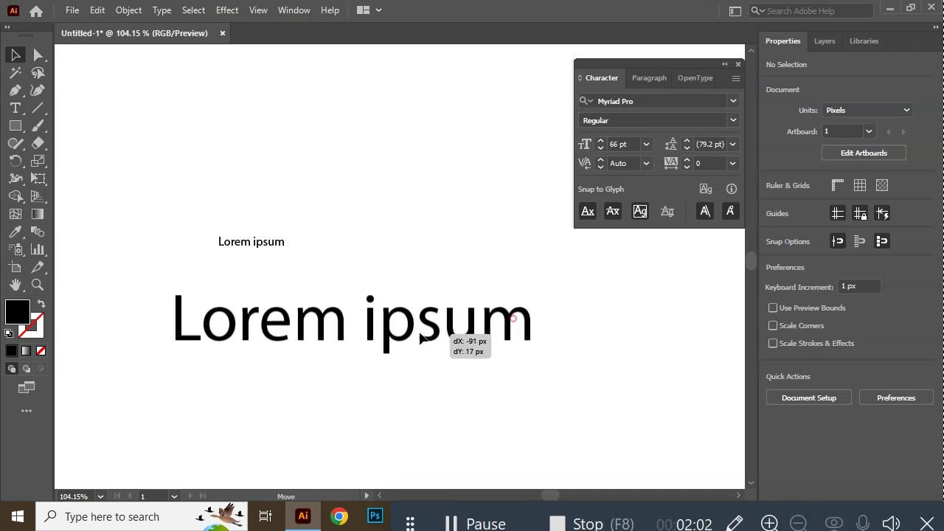
left_click(262, 243)
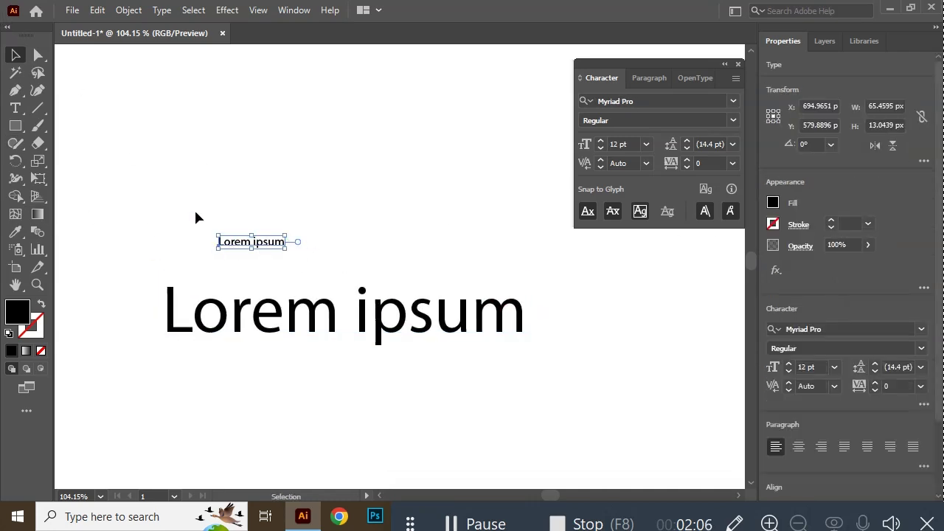
key("Delete")
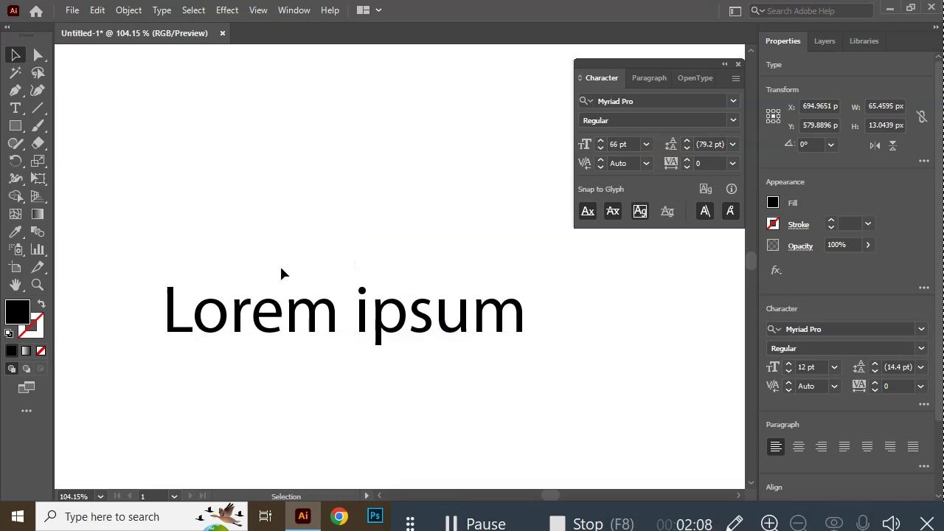
Delete the large Lorem ipsum and type two practice lines 'asddfhhjhk;dfjj' and 'asdafdghjgkjhkj'.
left_click(310, 343)
key("Delete")
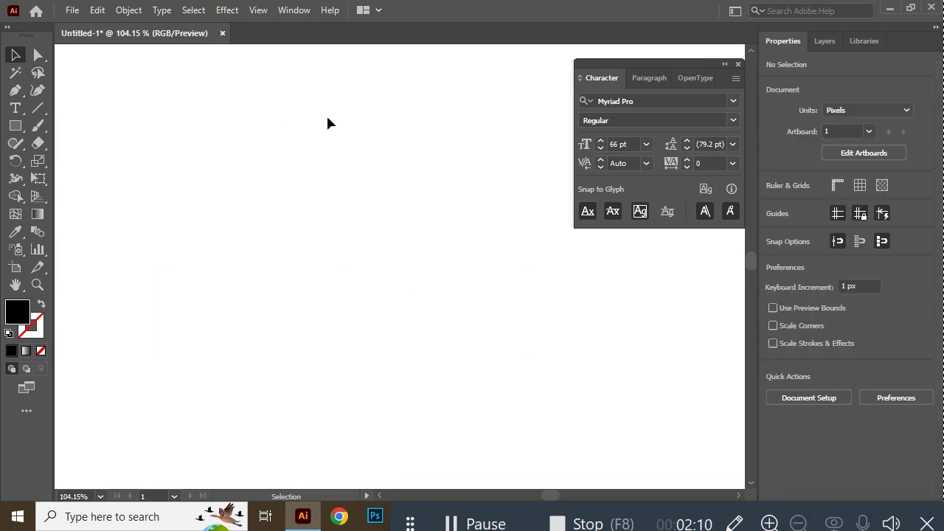
key("t")
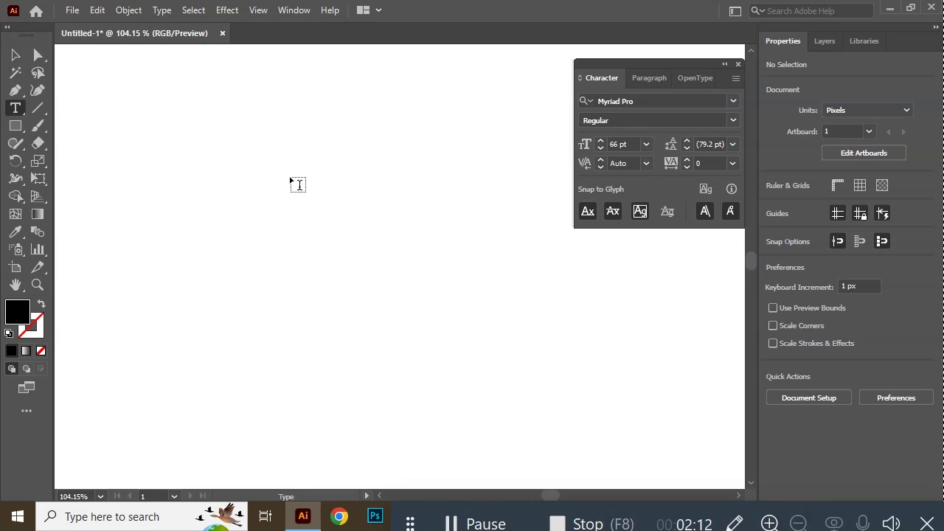
left_click(169, 206)
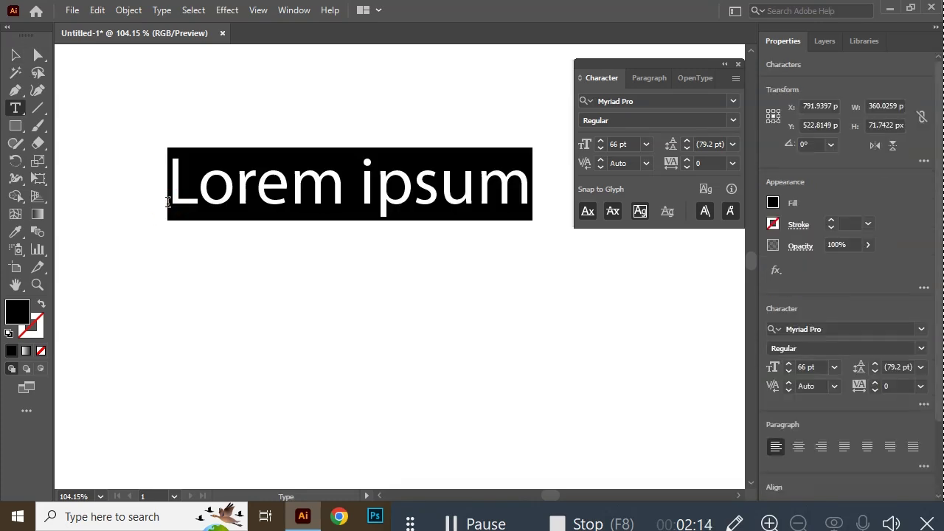
type("asddfhh")
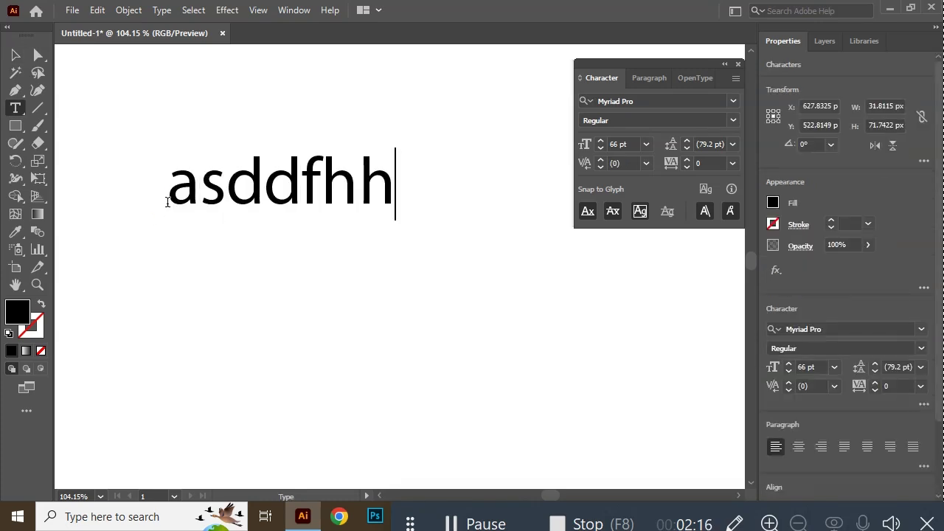
type("jhk;")
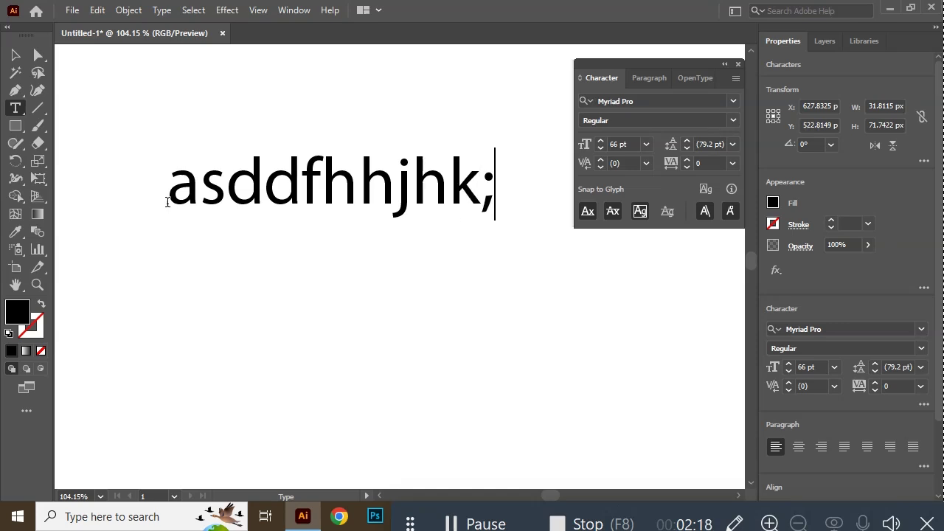
type("dfjj")
left_click(116, 331)
type("asdafdghjgkjh")
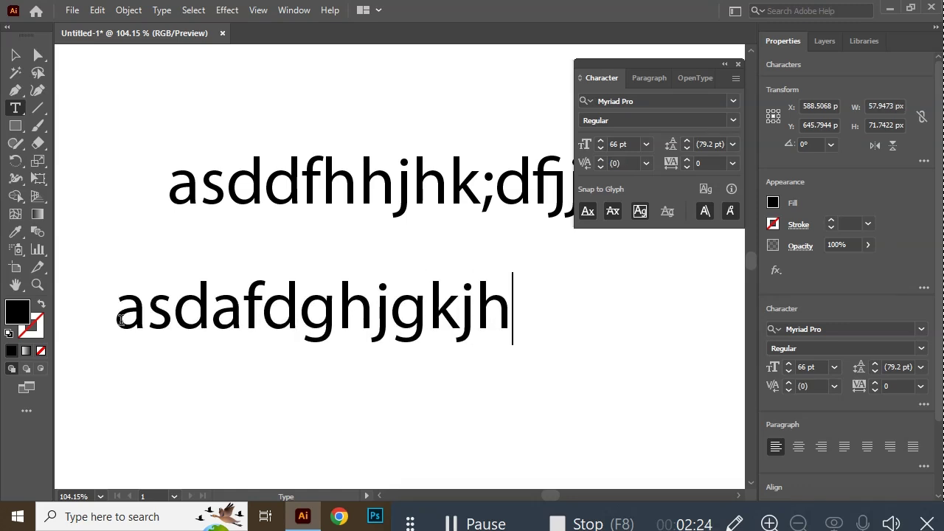
type("kj")
Marquee-select both practice lines and delete them.
left_click(12, 59)
left_click_drag(137, 90, 507, 372)
key("Delete")
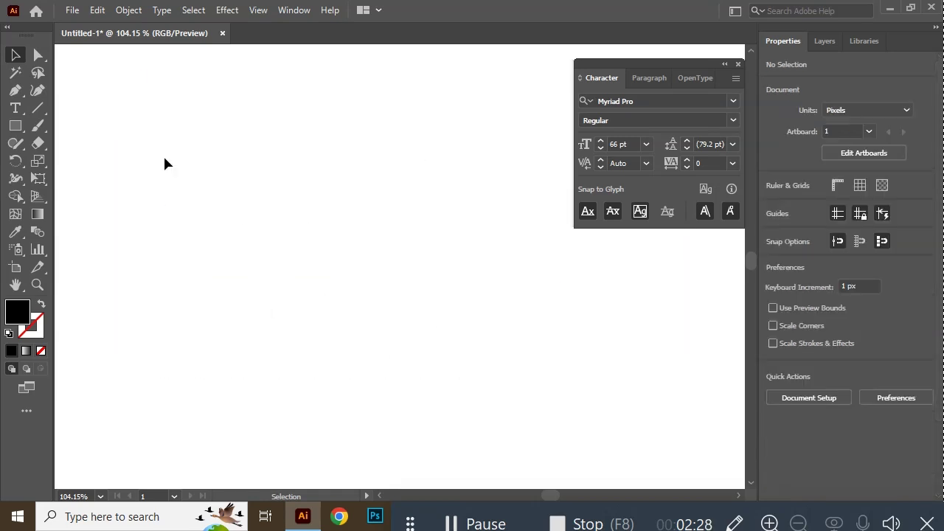
Draw an area text frame on the left and step the font size down to 23 pt.
left_click(20, 113)
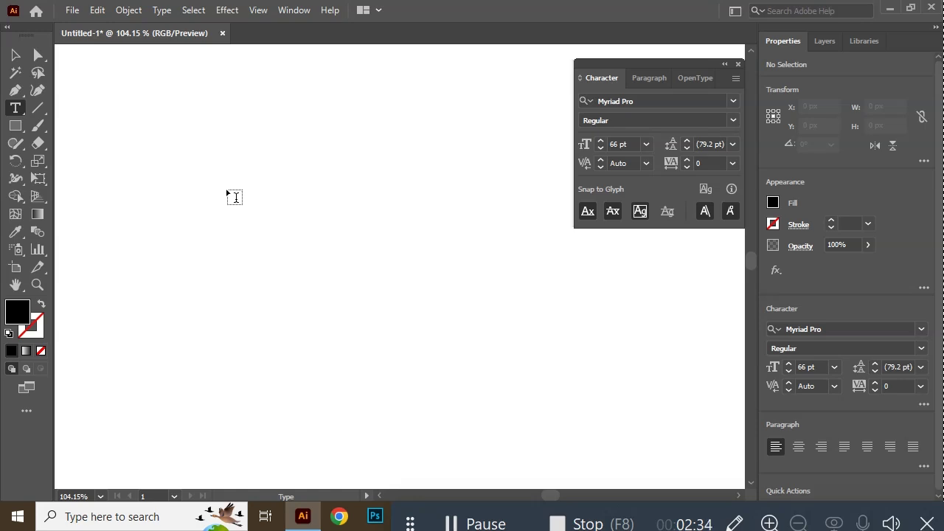
mouse_move(130, 113)
left_mouse_down()
mouse_move(417, 385)
mouse_move(456, 447)
mouse_move(427, 438)
left_mouse_up()
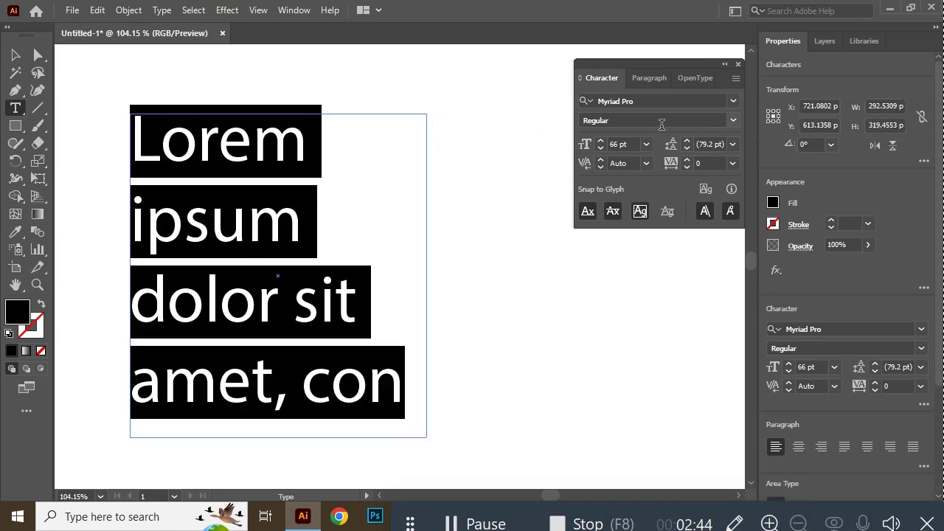
left_click(600, 149)
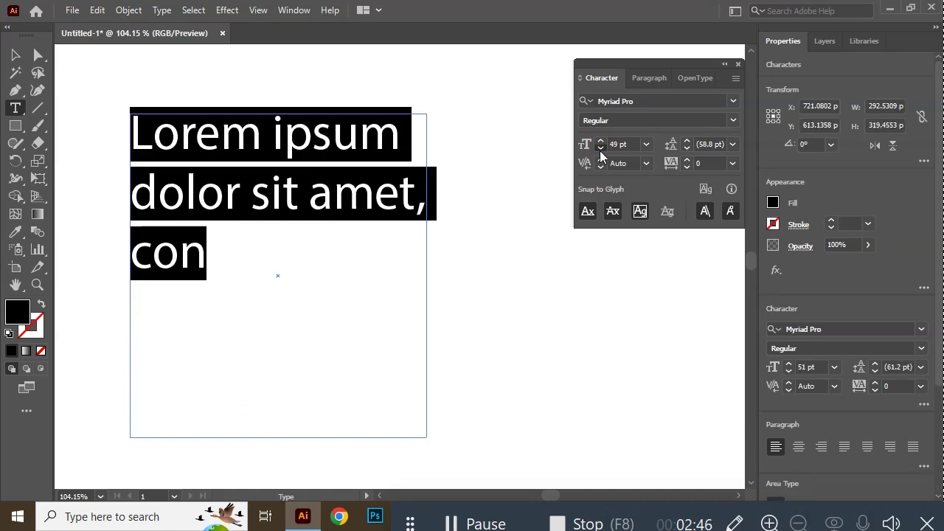
left_click(600, 148)
left_click(600, 148)
left_click(600, 148)
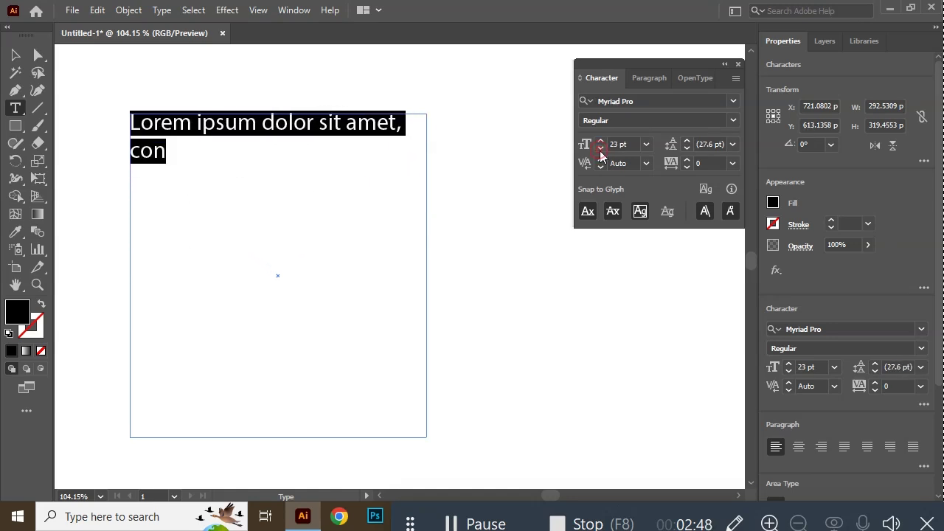
Replace the frame's placeholder text with random typed letters starting 'aasddsff'.
left_click(156, 142)
key("ctrl+a")
type("aasddsff")
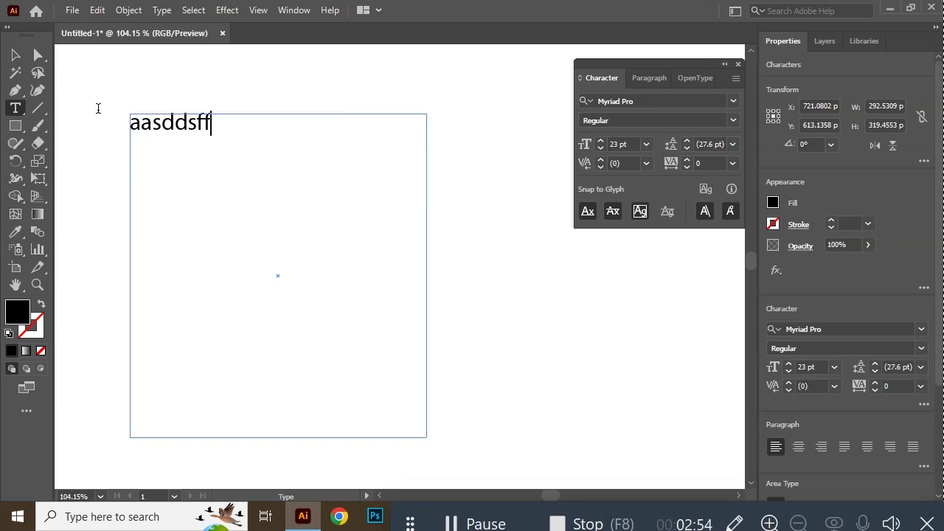
type("dhghhjhkkljk;;'yjrtyrjhrytujytj")
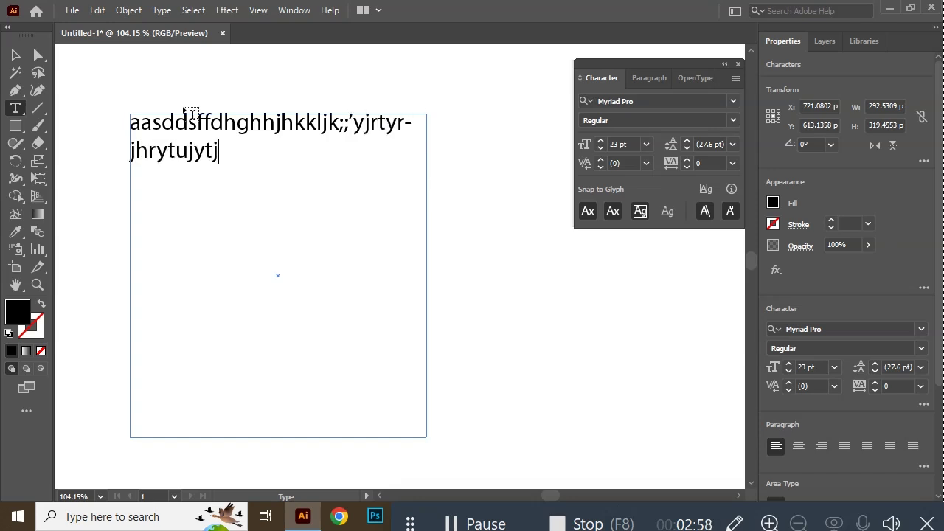
type("tkjtyktykykjytujtru")
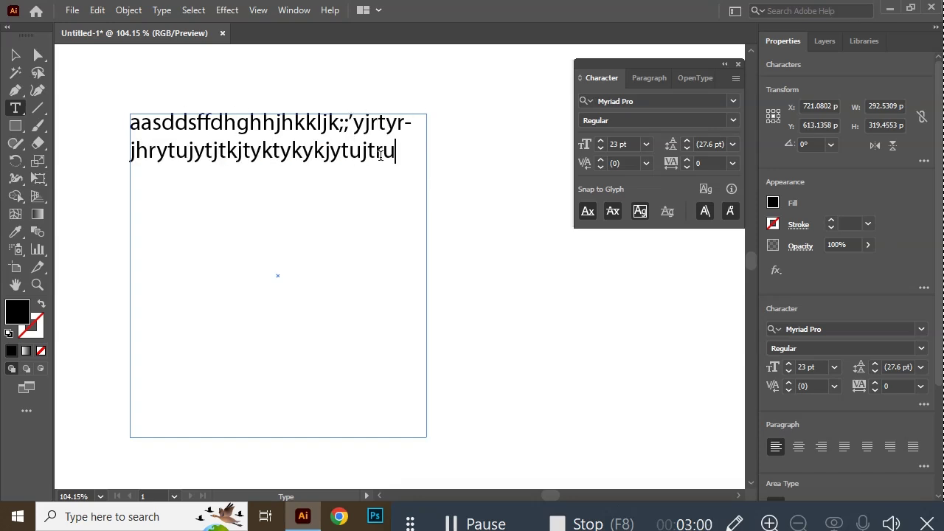
type("er-tueyrtyrtiuiuopo[[[[")
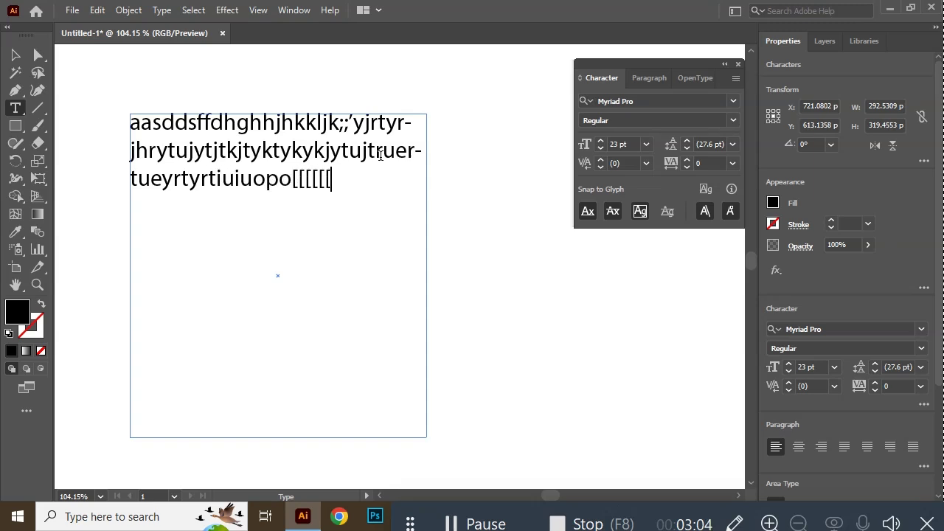
type("[[[[[[[[[[[[[[[[[[eryyrhrthy")
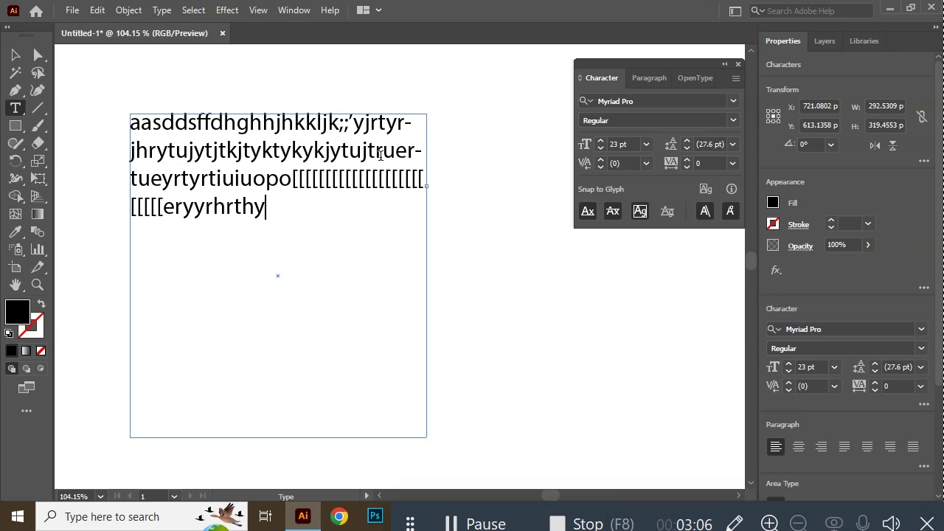
type("rth")
Resize the random-letter text frame repeatedly by its handles to watch the text reflow.
left_click(14, 55)
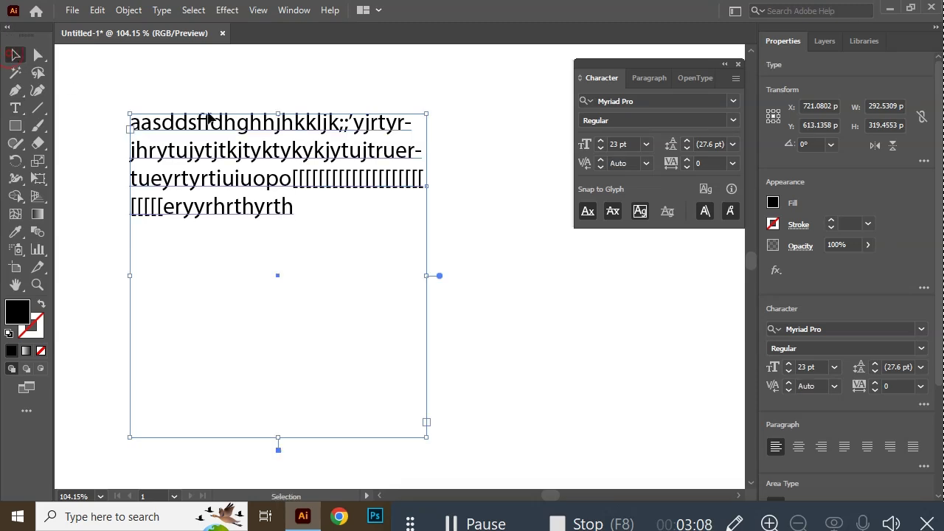
left_click_drag(435, 425, 322, 350)
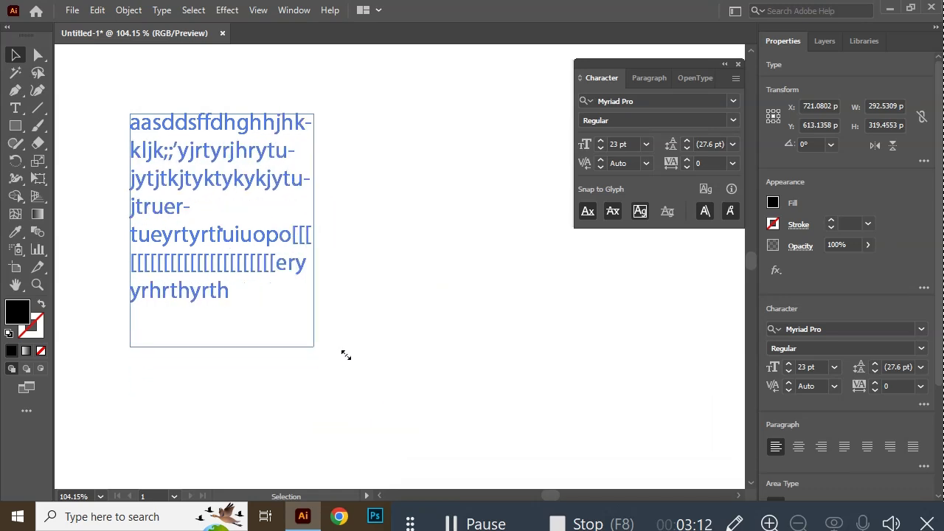
left_click_drag(346, 355, 492, 452)
left_click_drag(310, 451, 295, 224)
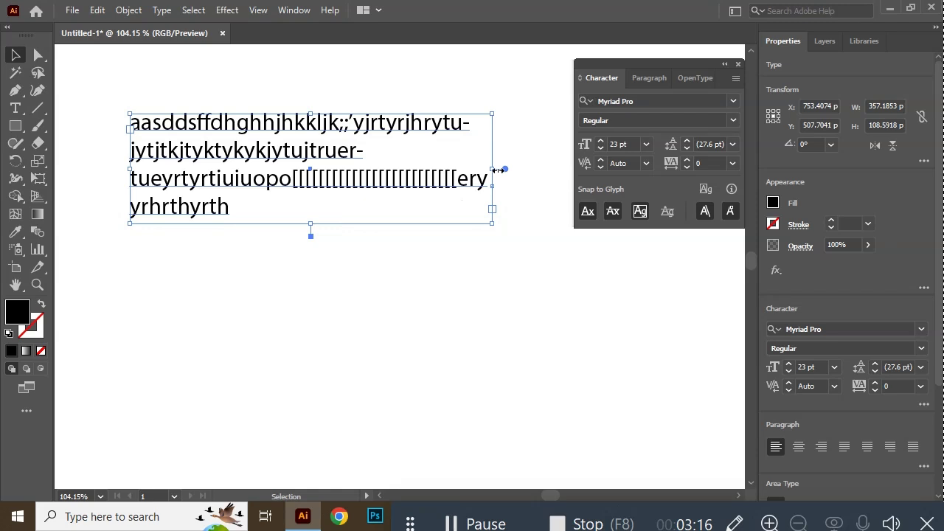
left_click_drag(499, 170, 354, 175)
mouse_move(349, 222)
left_mouse_down()
mouse_move(414, 314)
mouse_move(546, 431)
mouse_move(310, 264)
left_mouse_up()
mouse_move(325, 296)
left_mouse_down()
mouse_move(472, 441)
mouse_move(455, 358)
mouse_move(385, 237)
left_mouse_up()
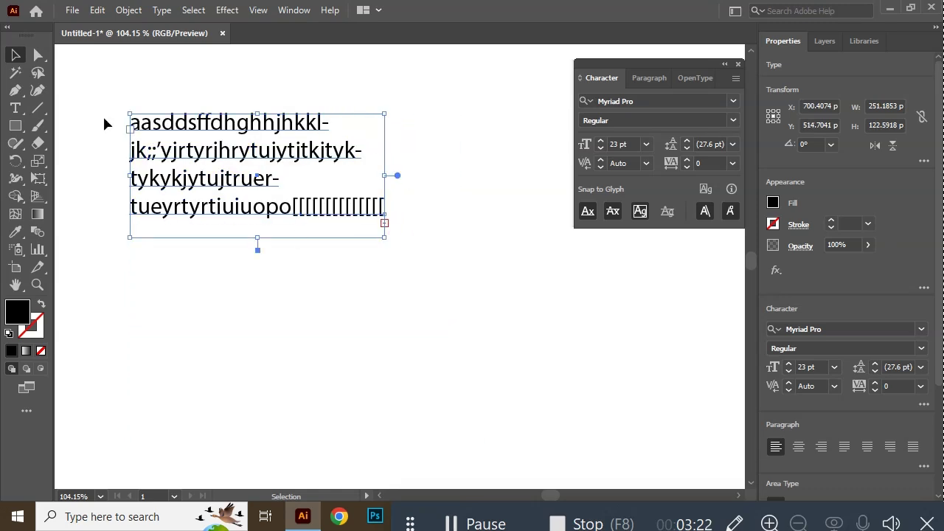
mouse_move(128, 117)
left_mouse_down()
mouse_move(84, 67)
mouse_move(102, 62)
left_mouse_up()
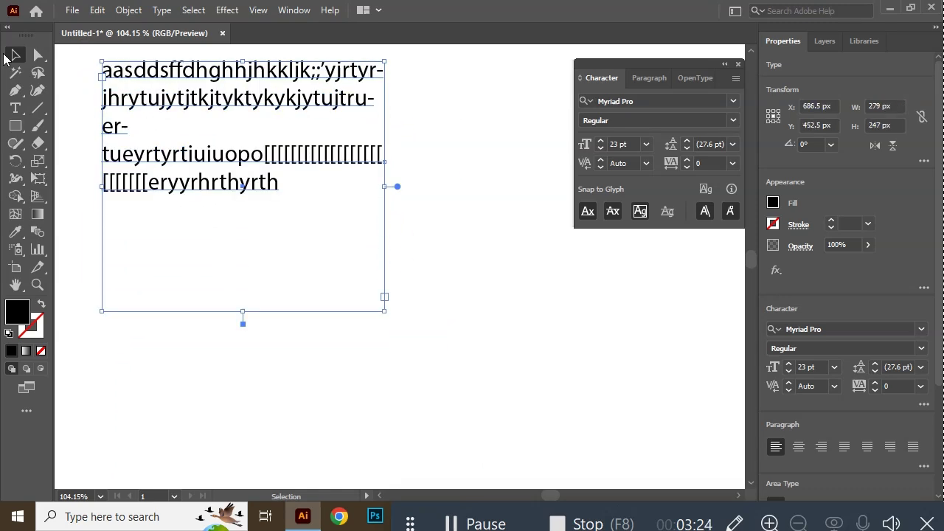
Reselect the random-letter text frame and delete it.
left_click(411, 182)
left_click(459, 101)
left_click(148, 279)
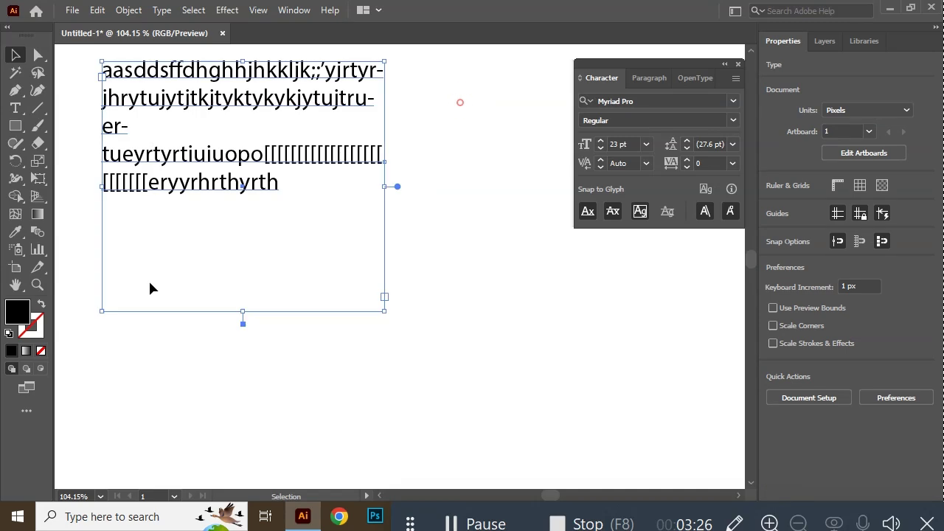
key("Delete")
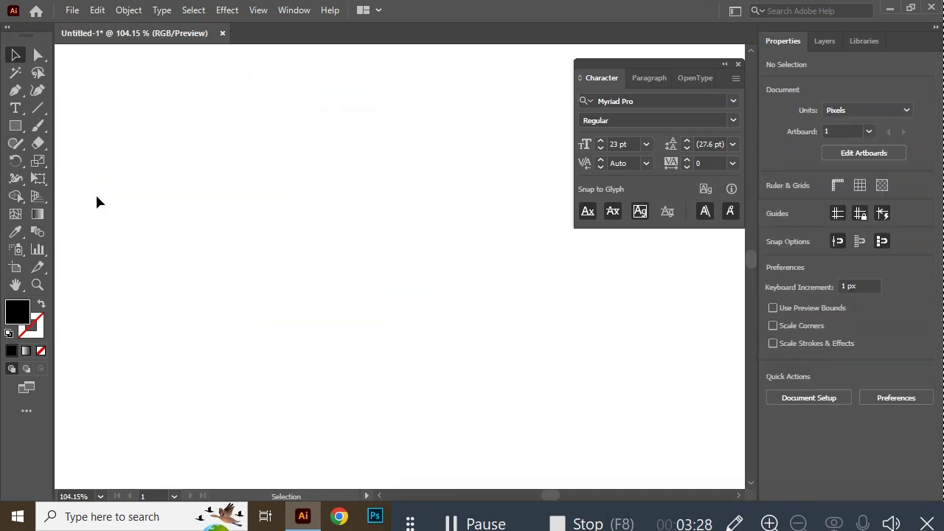
left_click(15, 108)
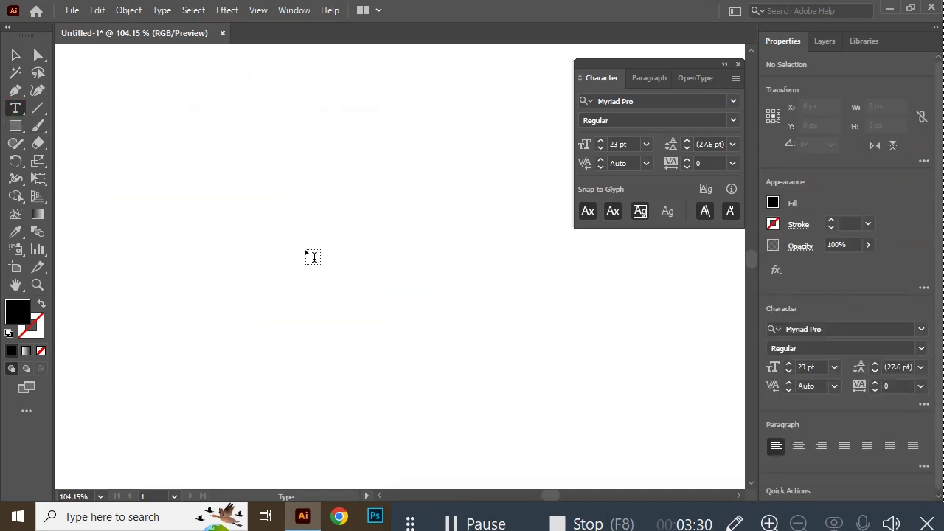
left_click(248, 252)
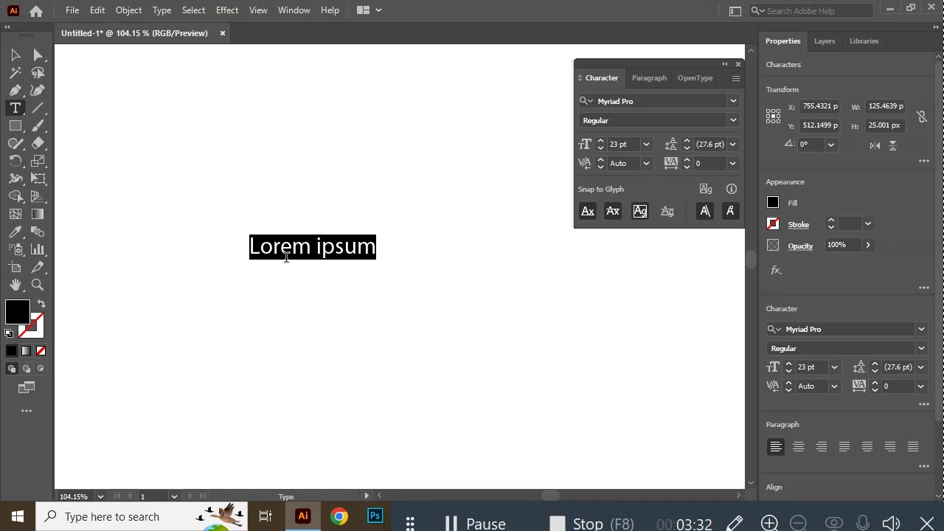
type("RA GRAPHICS")
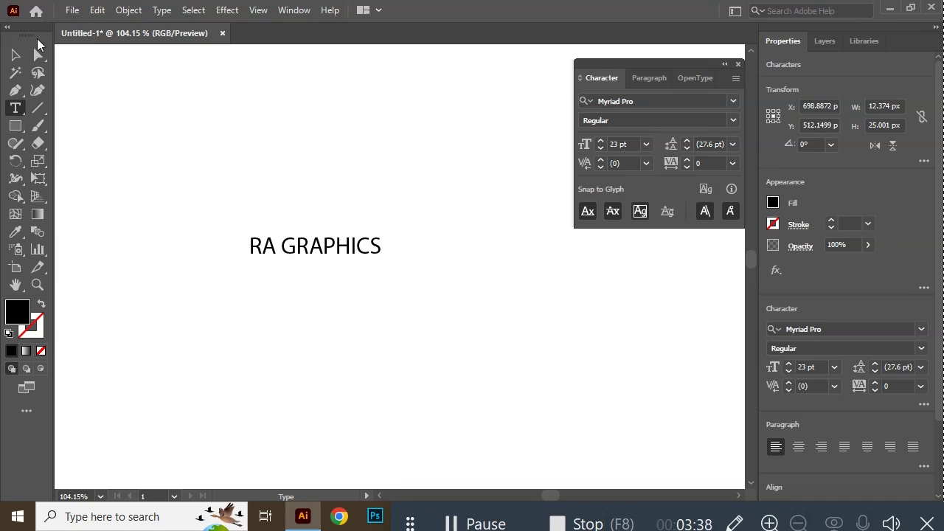
left_click(14, 55)
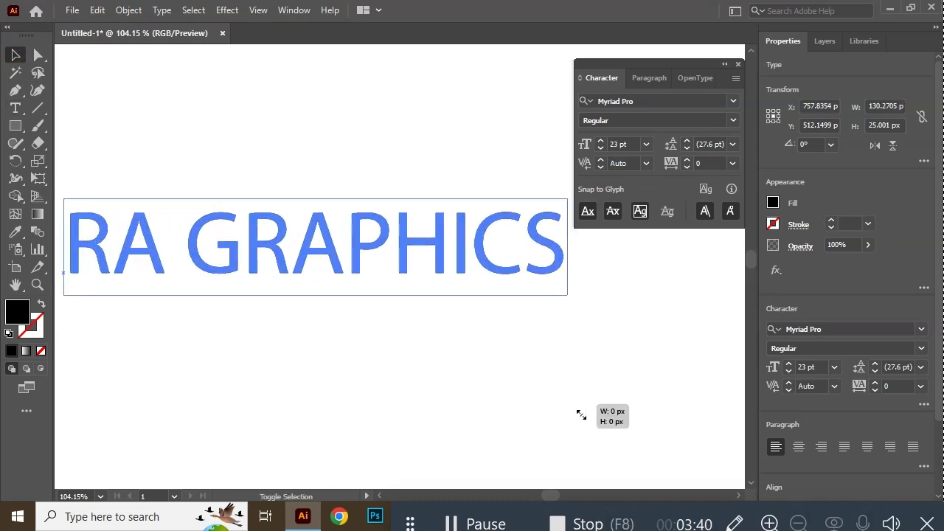
left_click_drag(384, 269, 586, 413)
left_click_drag(417, 291, 506, 379)
key("Delete")
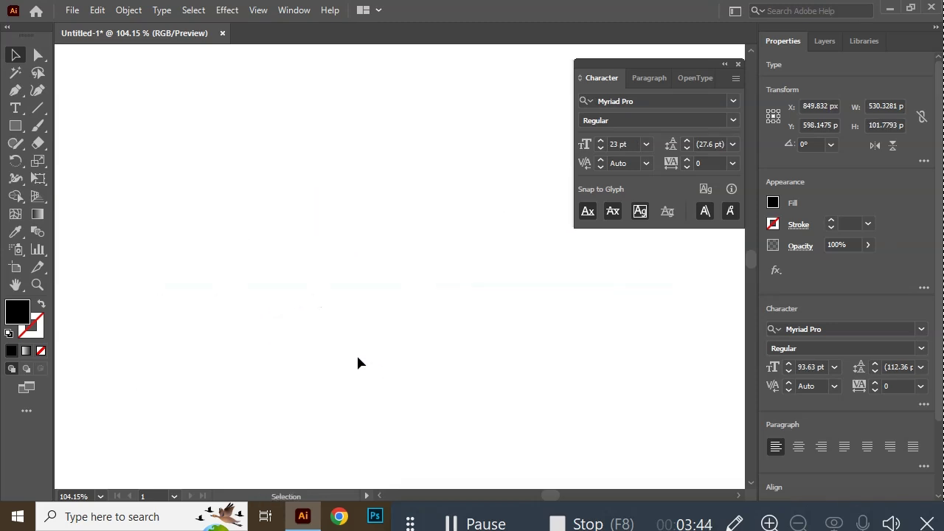
left_click(15, 108)
mouse_move(102, 119)
left_mouse_down()
mouse_move(355, 417)
mouse_move(381, 421)
left_mouse_up()
left_click(16, 54)
left_click(194, 96)
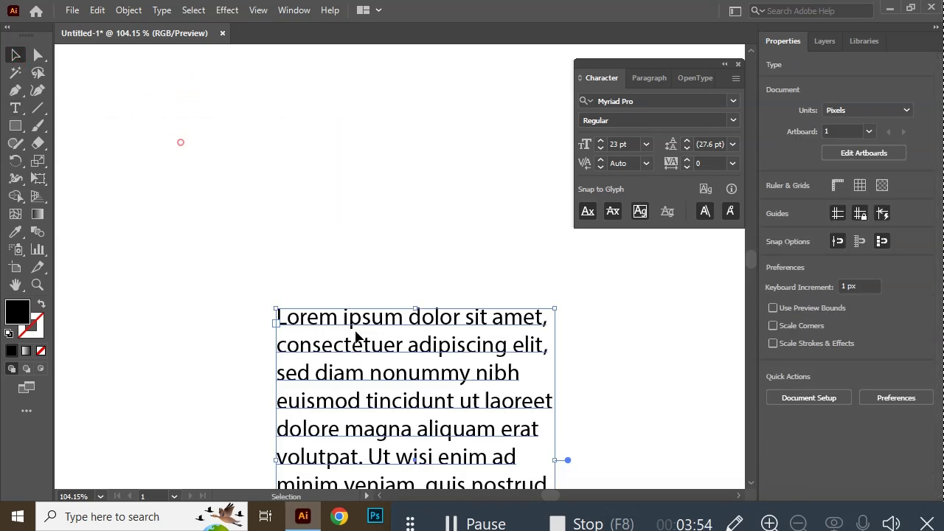
left_click_drag(184, 171, 294, 163)
key("Delete")
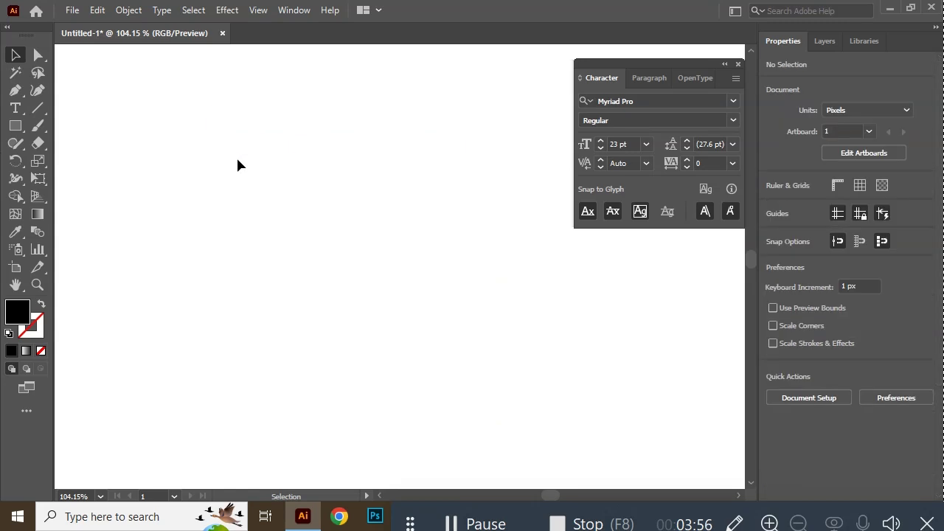
Draw a black rectangle, circle and hexagon, closing the Character panel along the way.
left_click(17, 110)
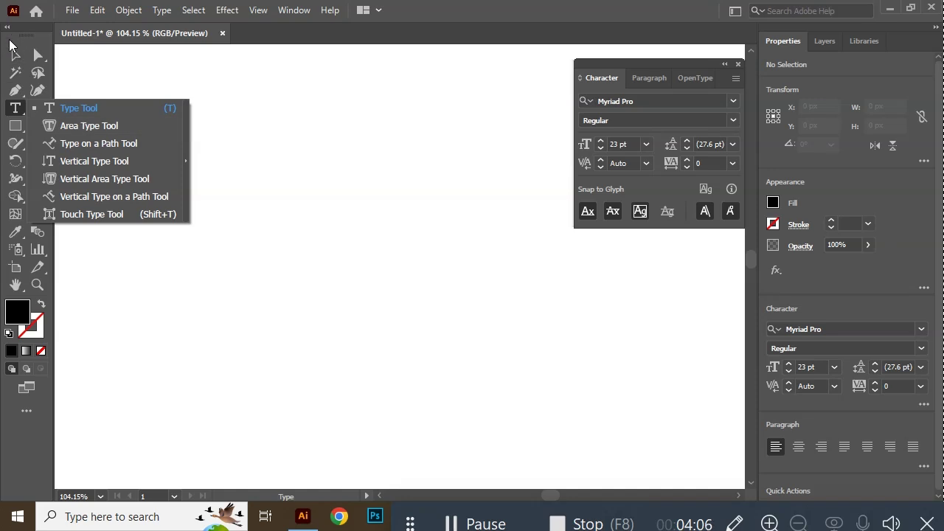
left_click(15, 112)
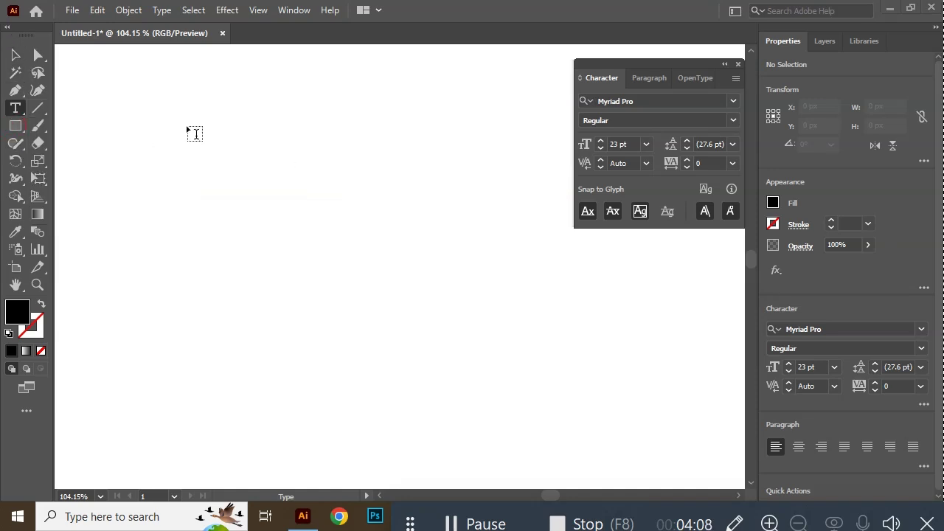
left_click(16, 125)
left_click_drag(200, 142, 362, 295)
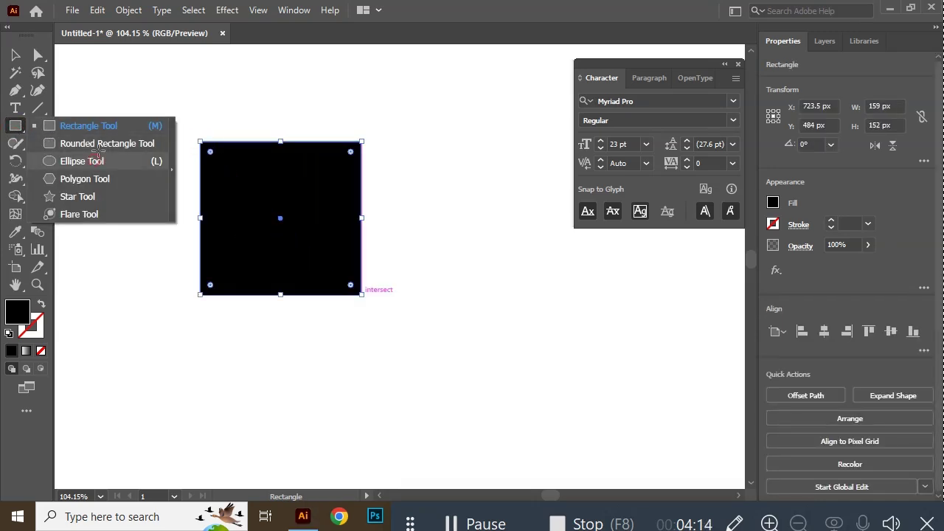
left_click_drag(18, 135, 73, 160)
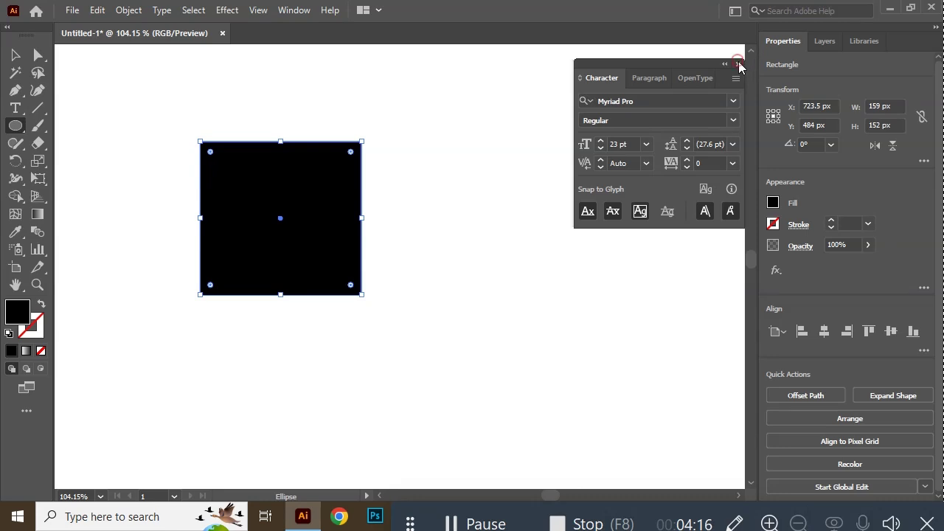
left_click(737, 64)
left_click_drag(562, 201, 656, 295)
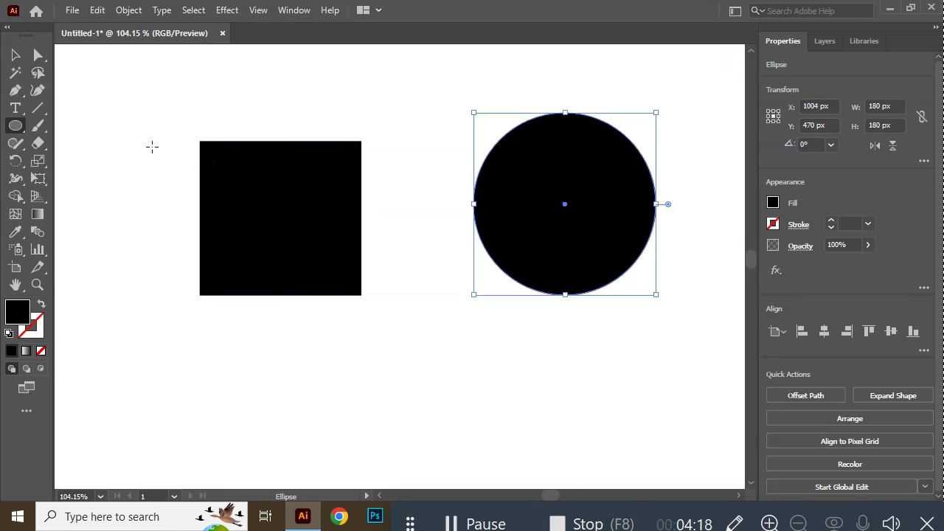
left_click_drag(16, 129, 92, 176)
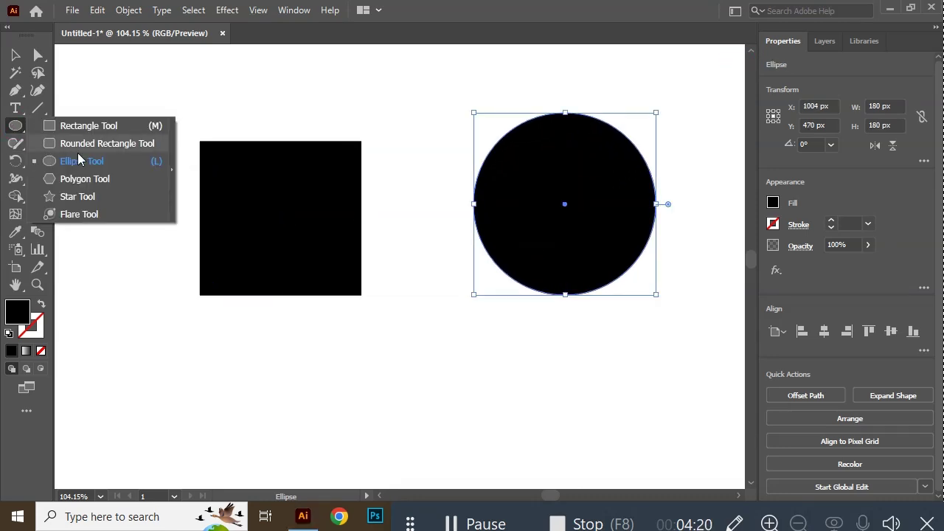
left_click_drag(415, 405, 476, 435)
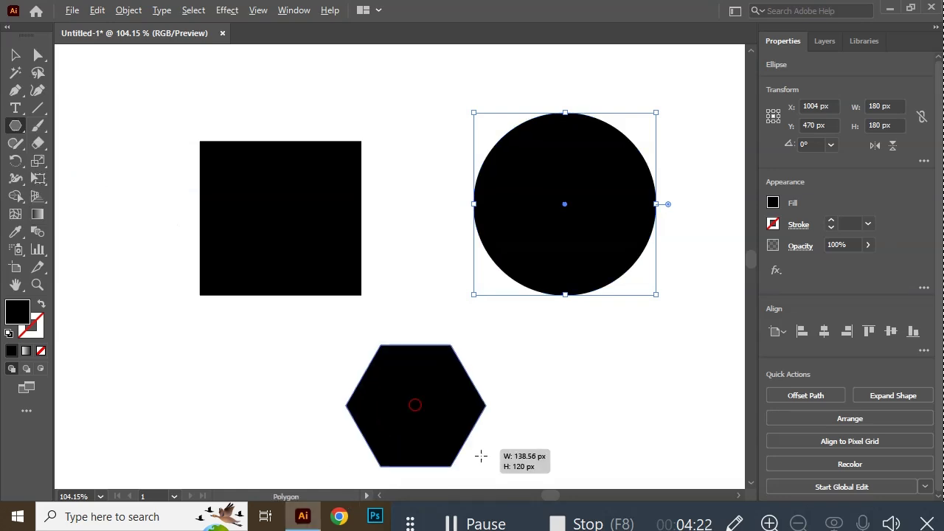
Reposition the three shapes and enlarge the hexagon around its centre.
key("v")
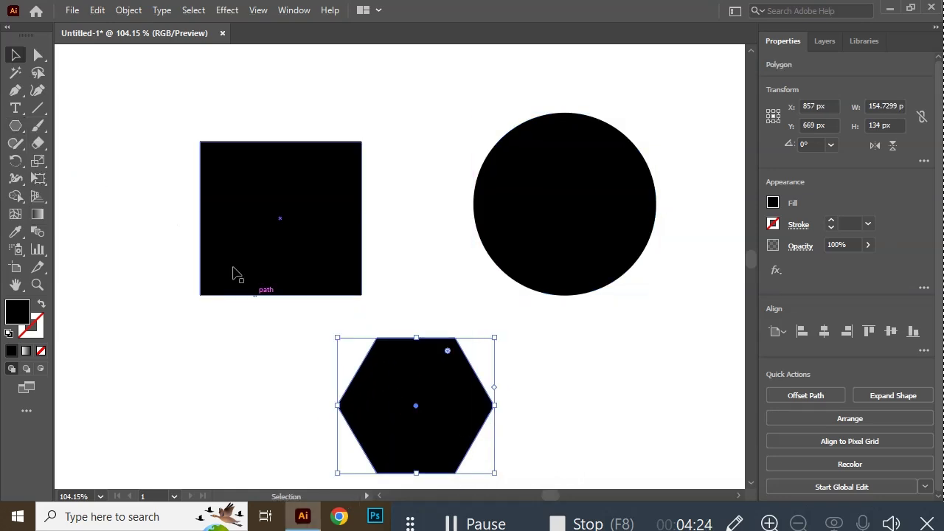
left_click_drag(292, 265, 202, 229)
left_click_drag(549, 239, 549, 218)
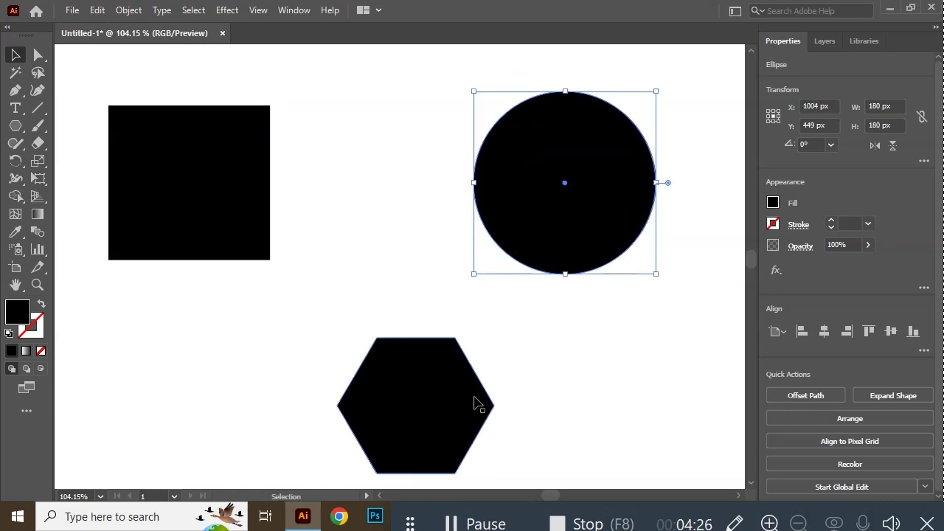
left_click_drag(476, 396, 454, 341)
left_click_drag(472, 418, 495, 440)
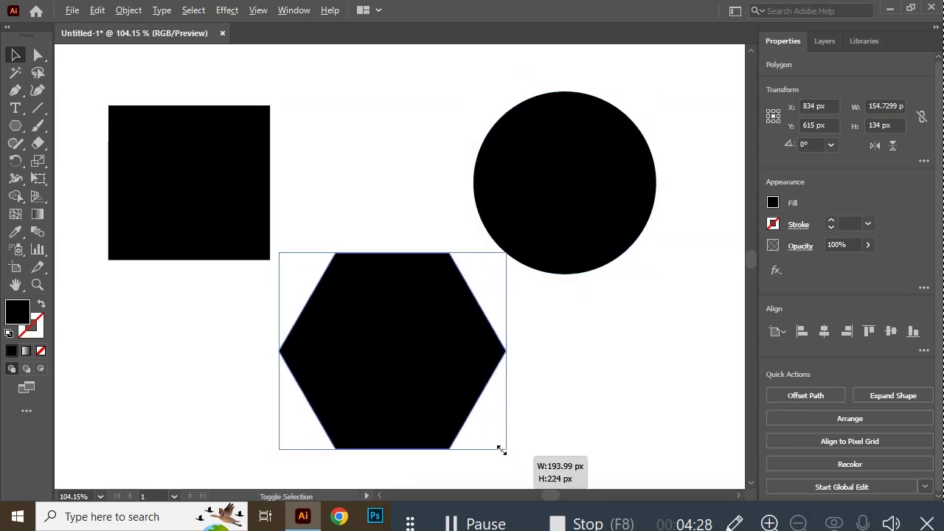
left_click(559, 357)
left_click(568, 227)
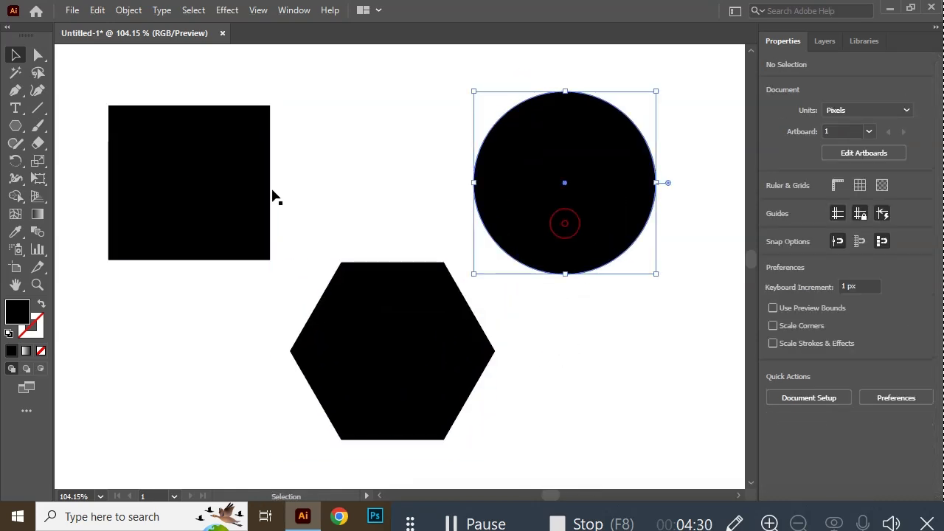
left_click(112, 171)
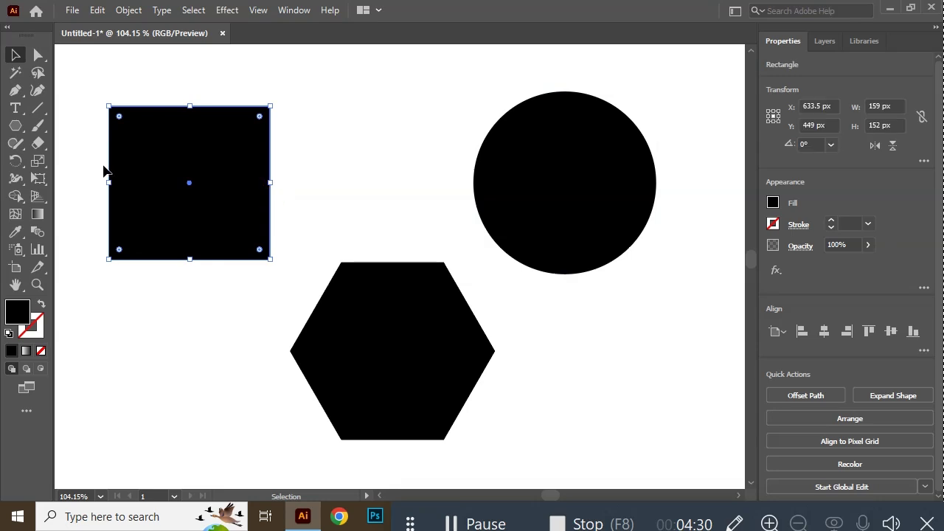
Fill the rectangle and circle with Lorem ipsum area text; the hexagon raises a path warning.
left_click(16, 107)
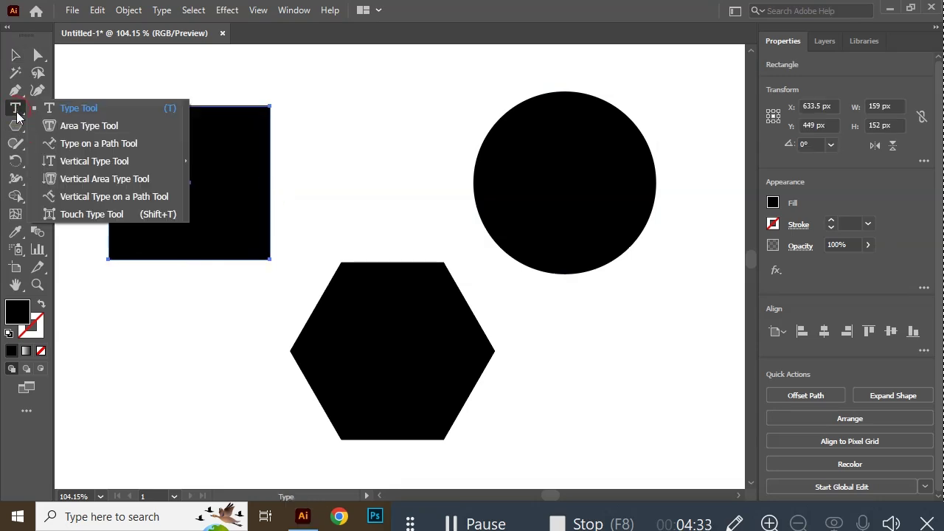
left_click(73, 129)
left_click(129, 115)
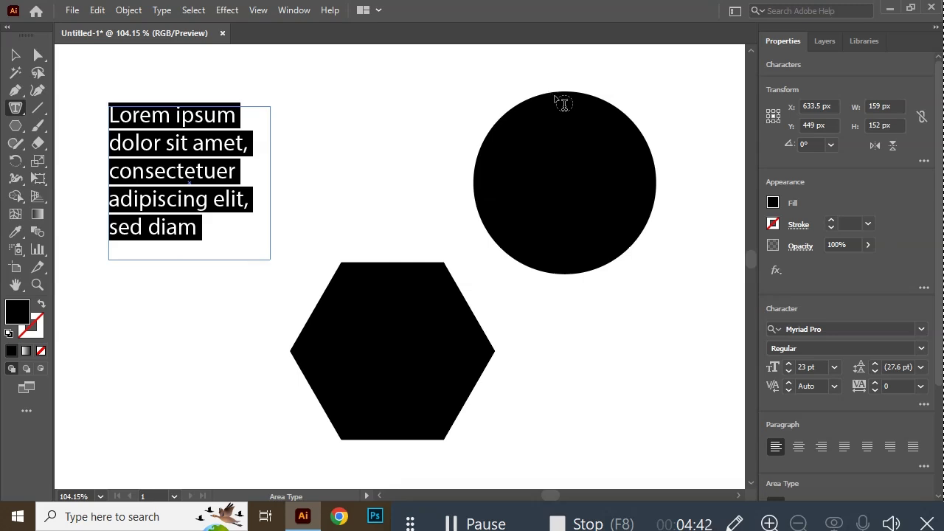
left_click(561, 103)
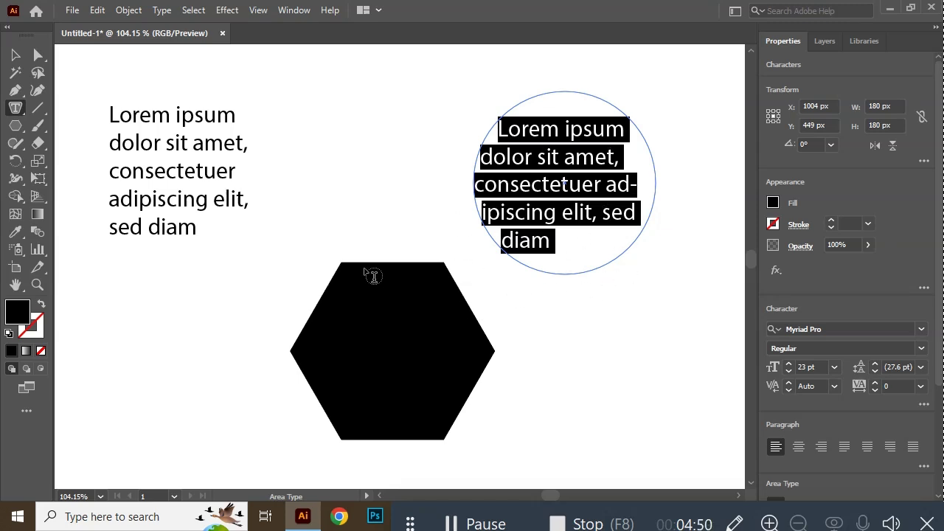
left_click(374, 274)
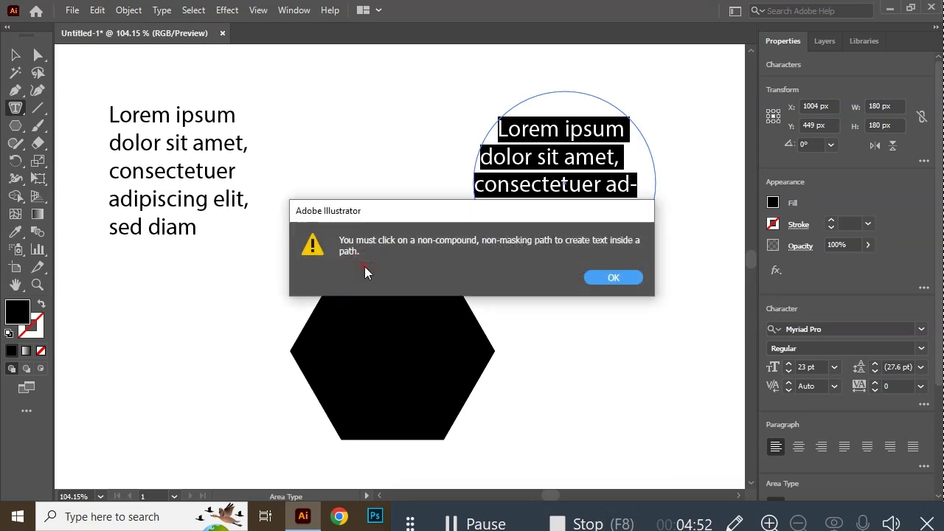
left_click(611, 275)
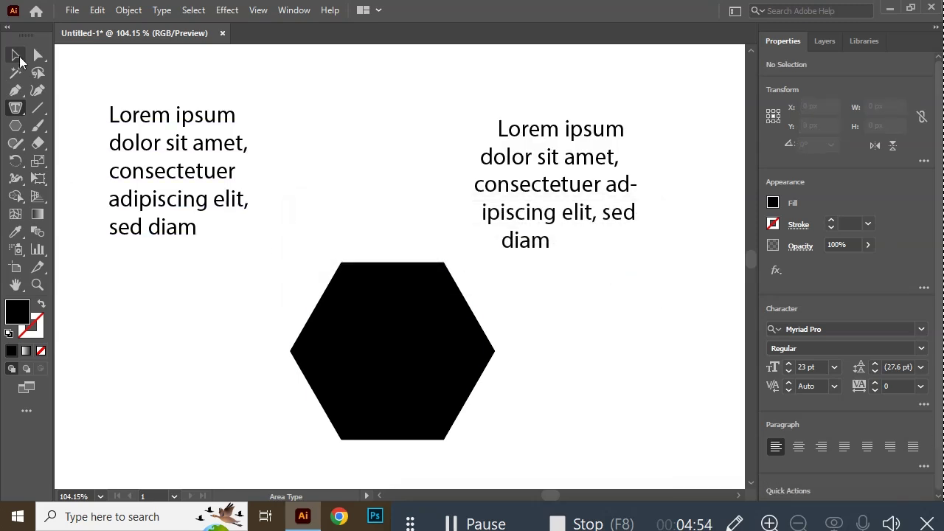
Select the hexagon and retry Area Type until it fills with Lorem ipsum text.
left_click(15, 55)
left_click(357, 352)
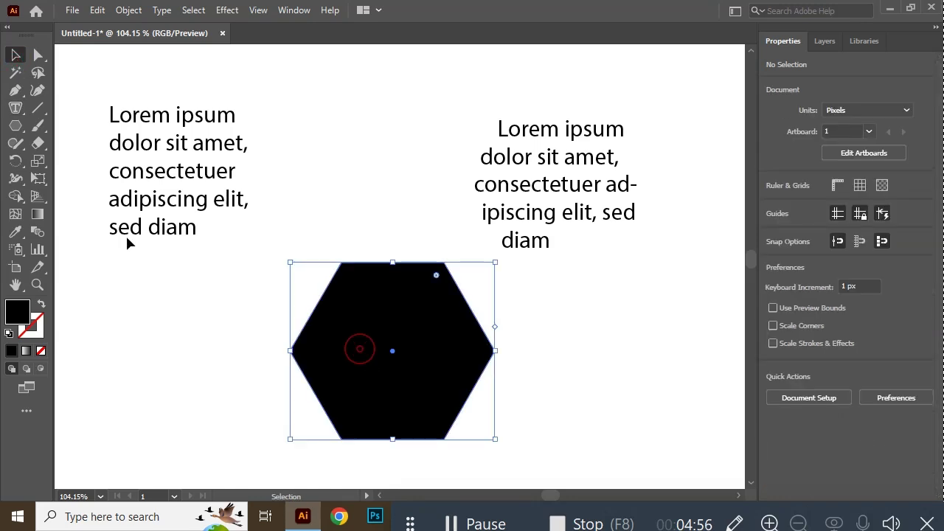
left_click(15, 109)
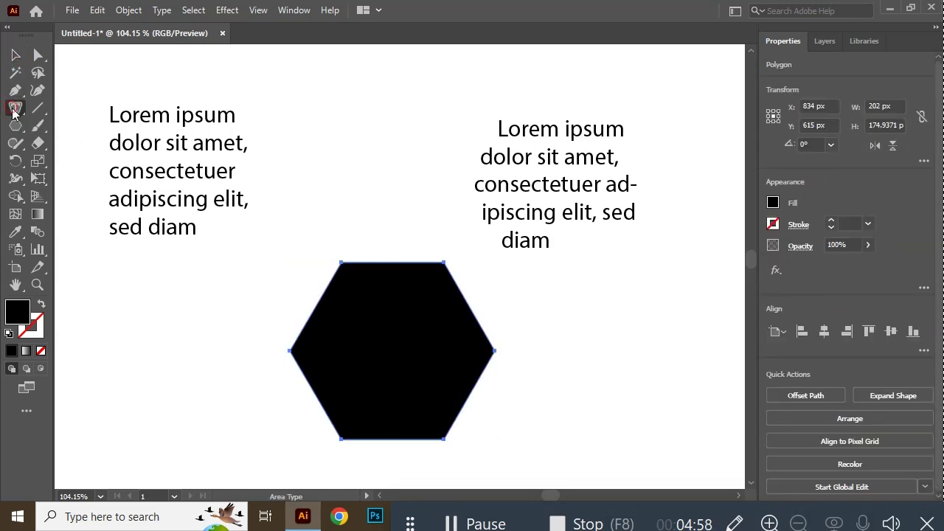
left_click(74, 125)
left_click(387, 281)
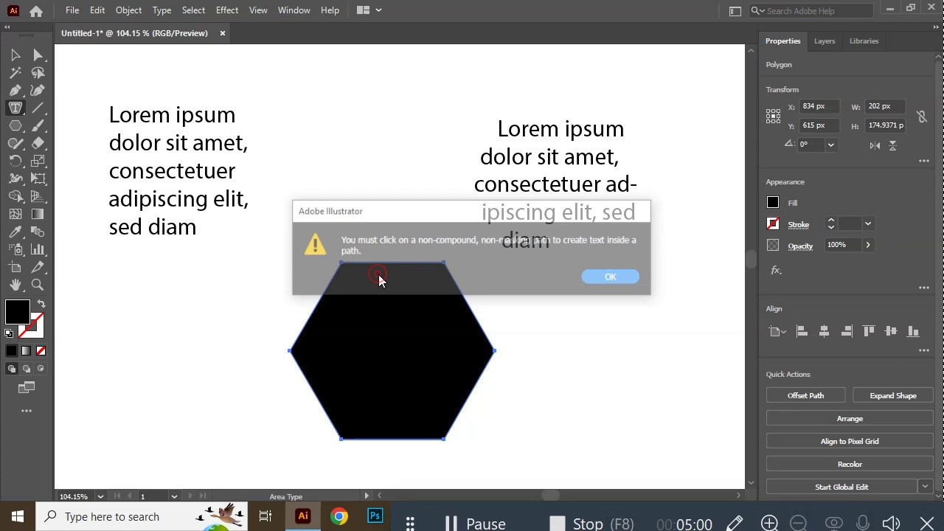
left_click(612, 280)
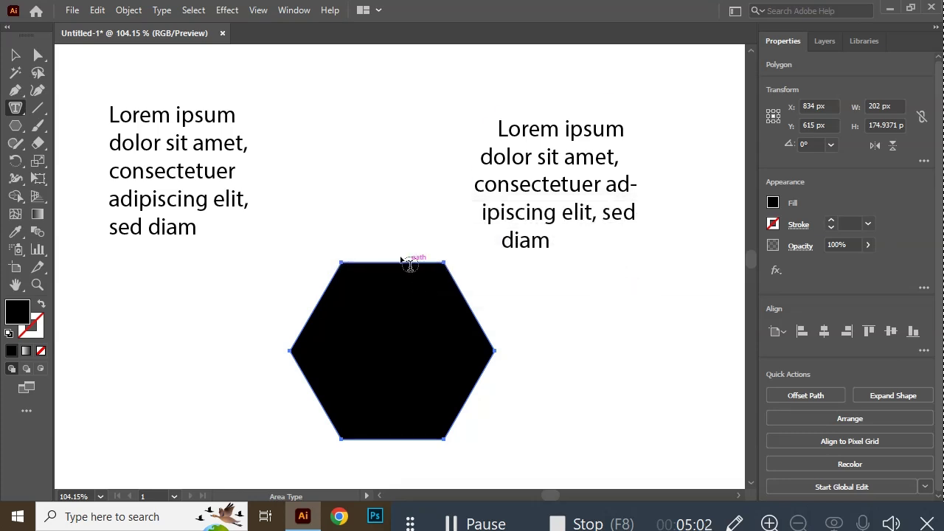
left_click(389, 261)
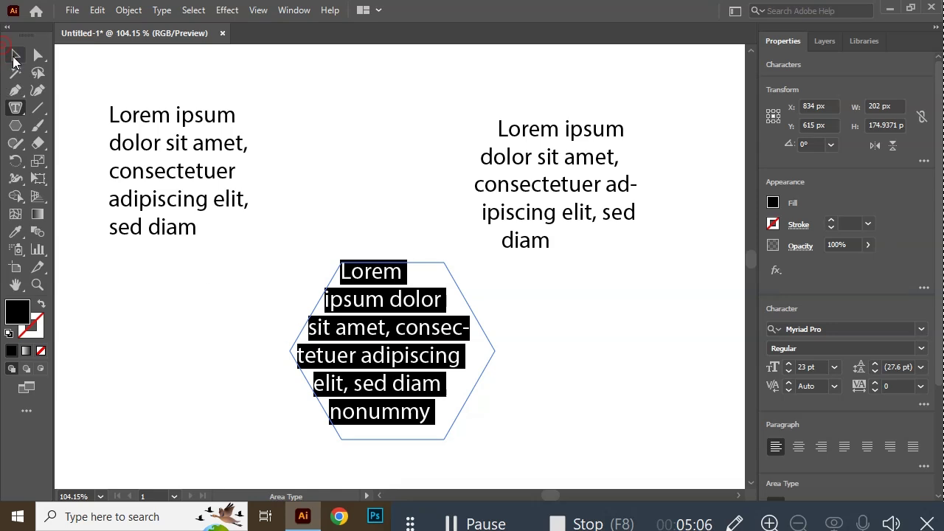
left_click(14, 54)
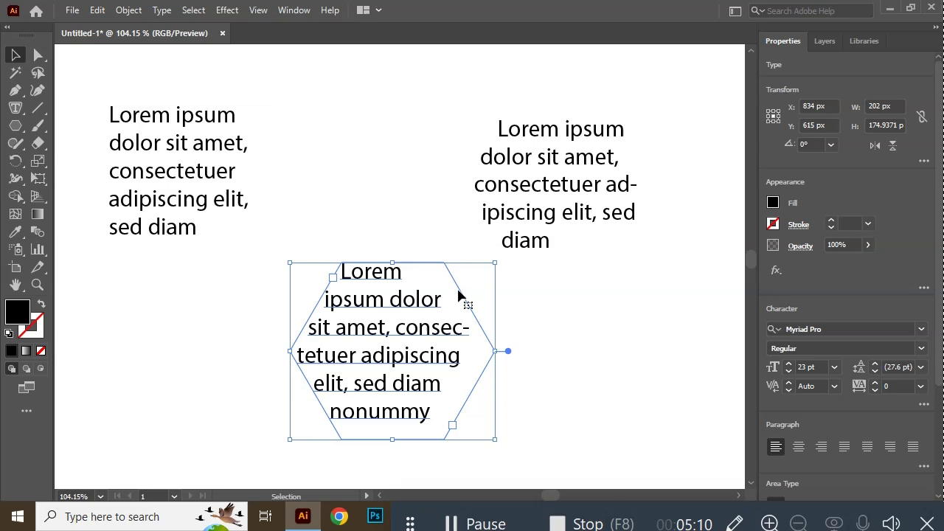
Marquee-select all three text objects and delete them.
left_click_drag(136, 70, 620, 352)
key("Delete")
left_click(17, 109)
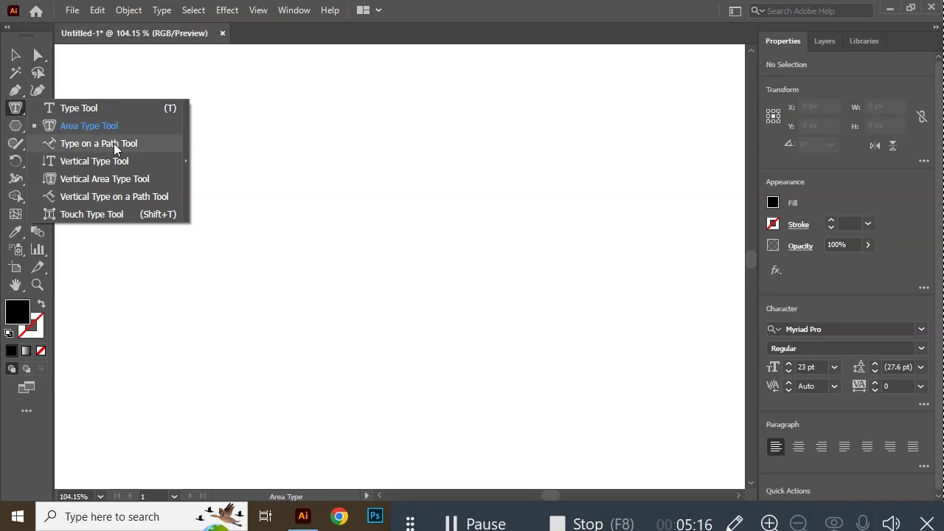
left_click(15, 90)
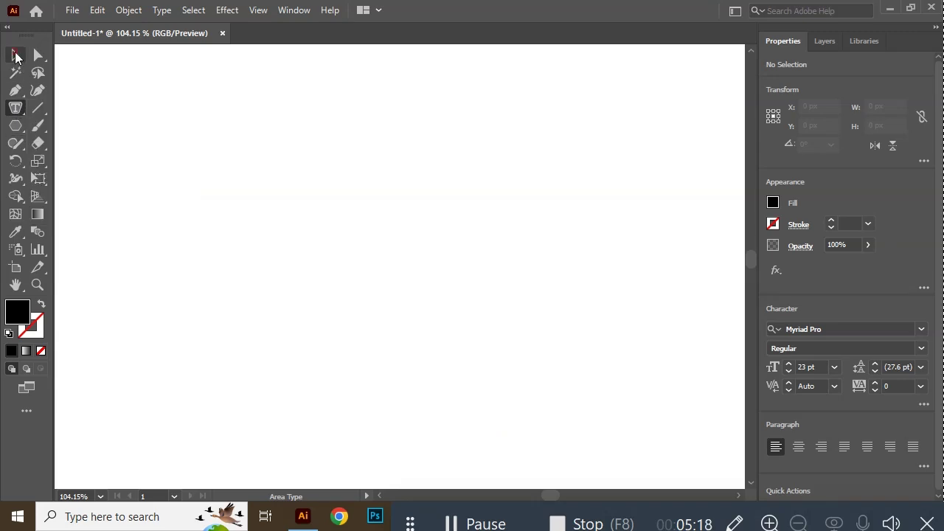
left_click(37, 109)
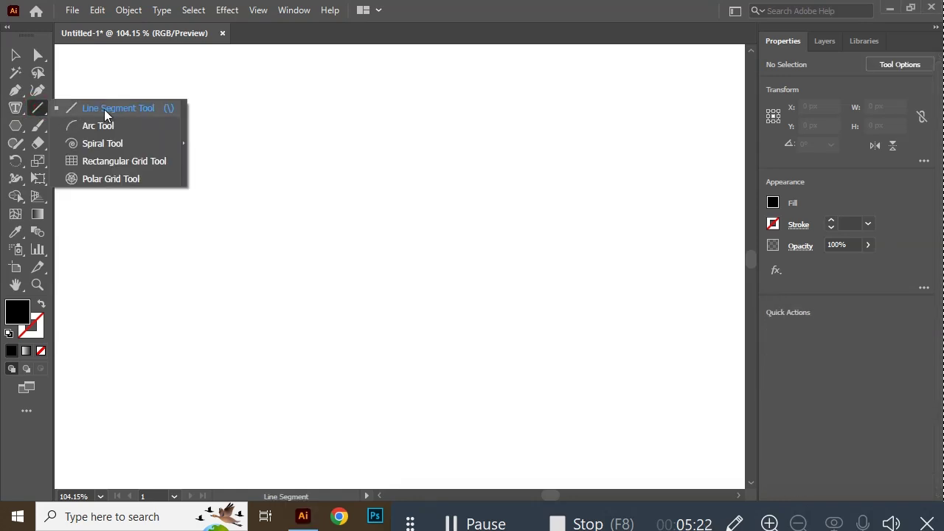
left_click(104, 111)
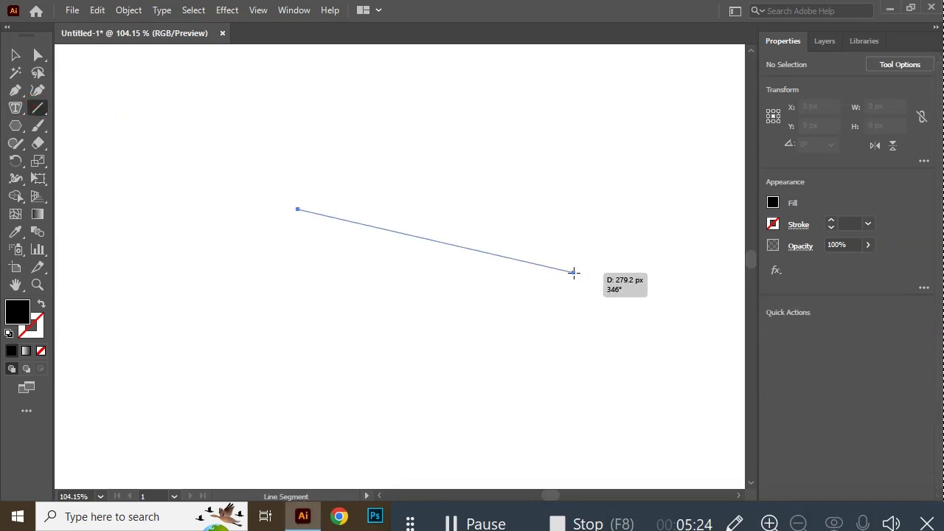
left_click_drag(335, 228, 573, 272)
left_click(12, 55)
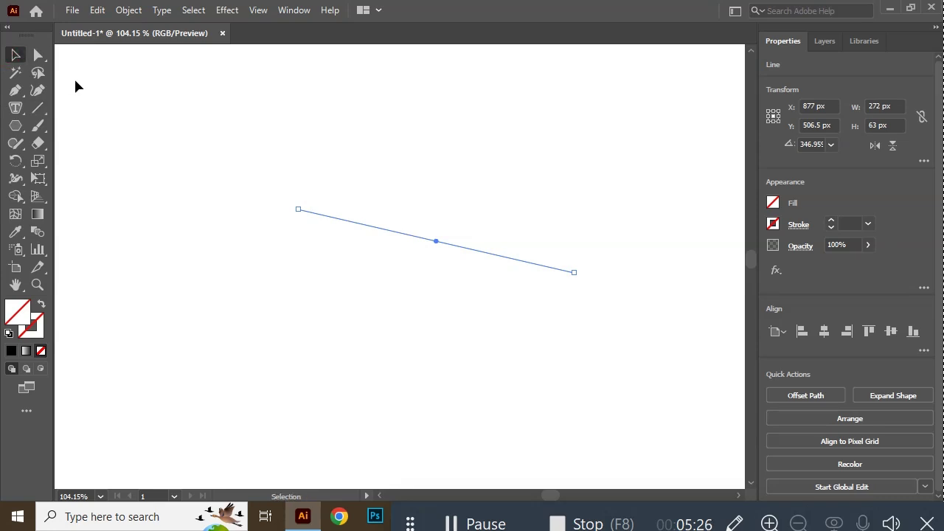
left_click(831, 221)
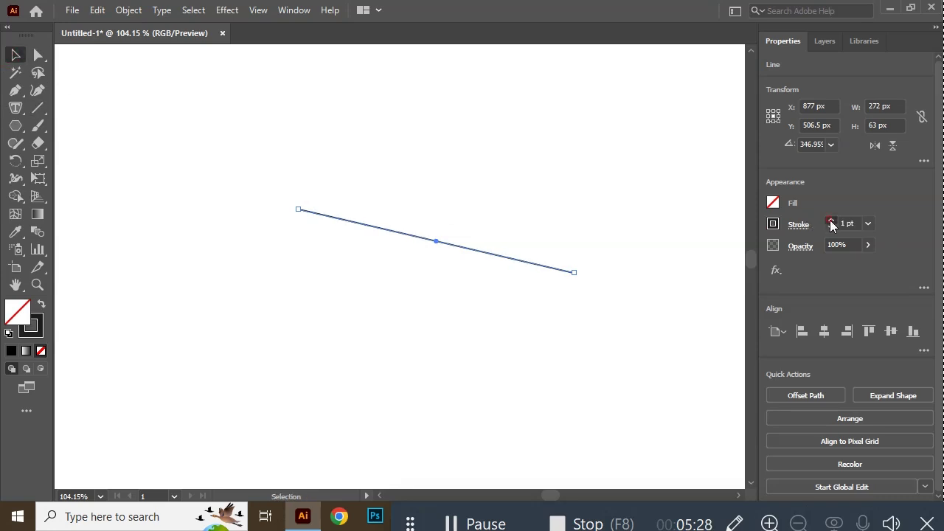
left_click(831, 221)
left_click(16, 74)
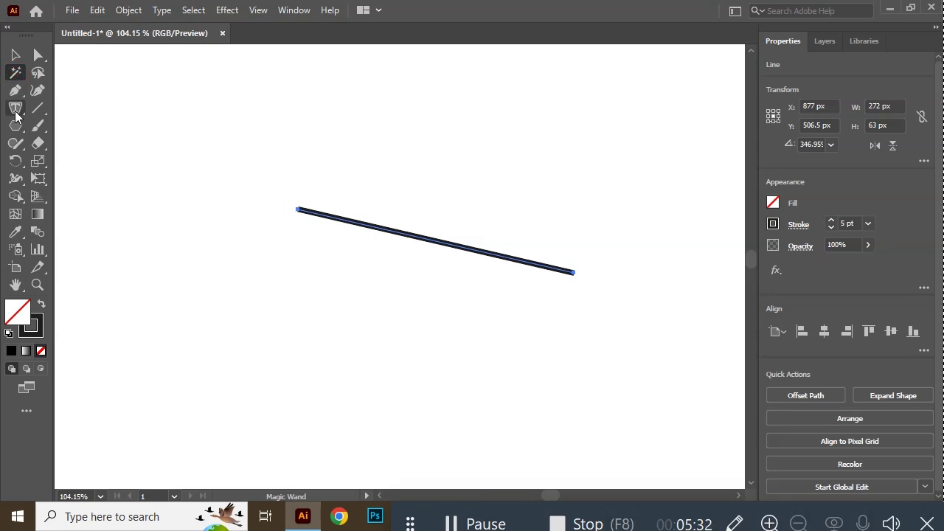
left_click(16, 108)
left_click(81, 140)
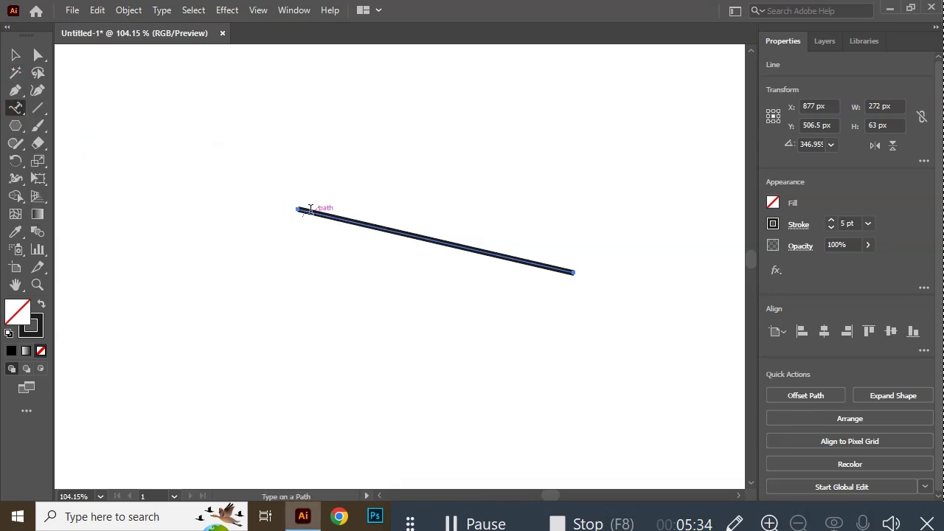
left_click(309, 211)
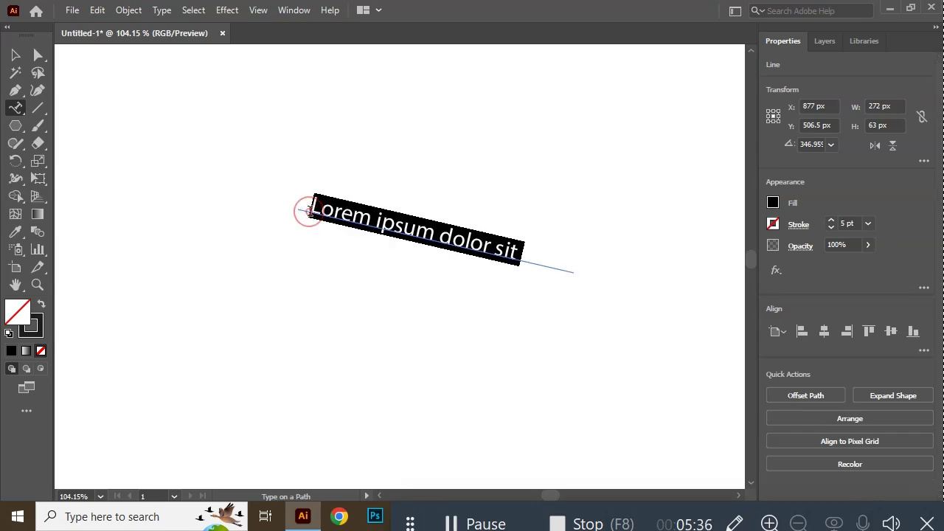
left_click(14, 56)
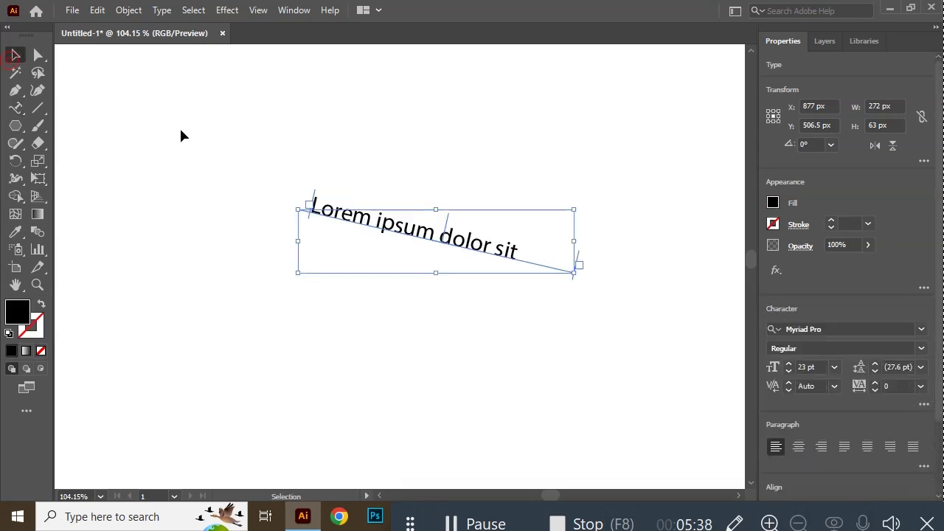
left_click_drag(574, 272, 708, 328)
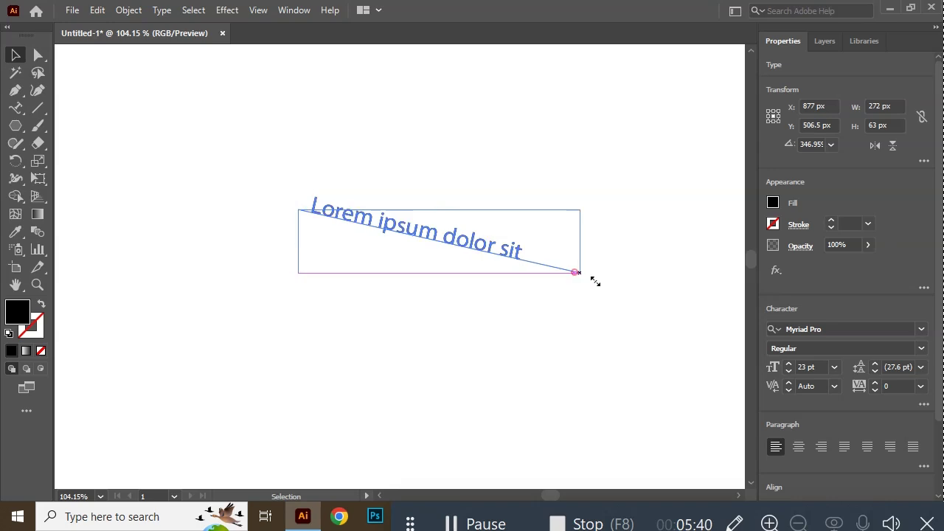
left_click(246, 133)
left_click_drag(422, 229, 290, 172)
key("Delete")
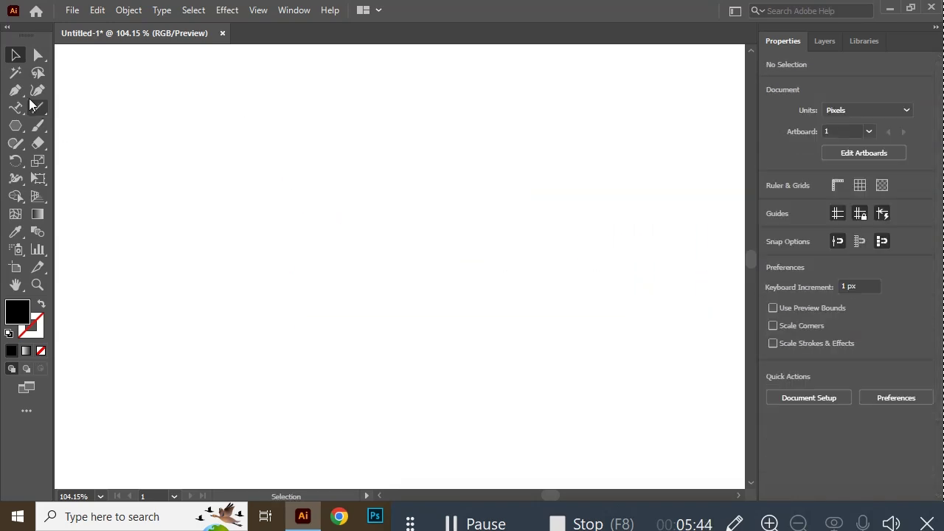
Draw a four-point wavy open path with the Pen tool and set its fill to None.
left_click(16, 90)
left_click(182, 263)
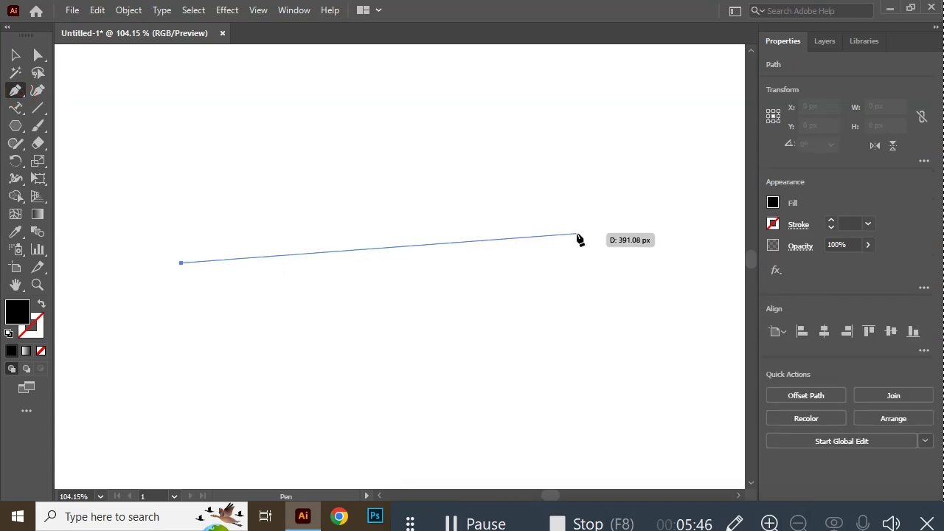
left_click_drag(487, 256, 608, 321)
mouse_move(695, 201)
left_mouse_down()
mouse_move(649, 194)
mouse_move(616, 400)
mouse_move(476, 410)
left_mouse_up()
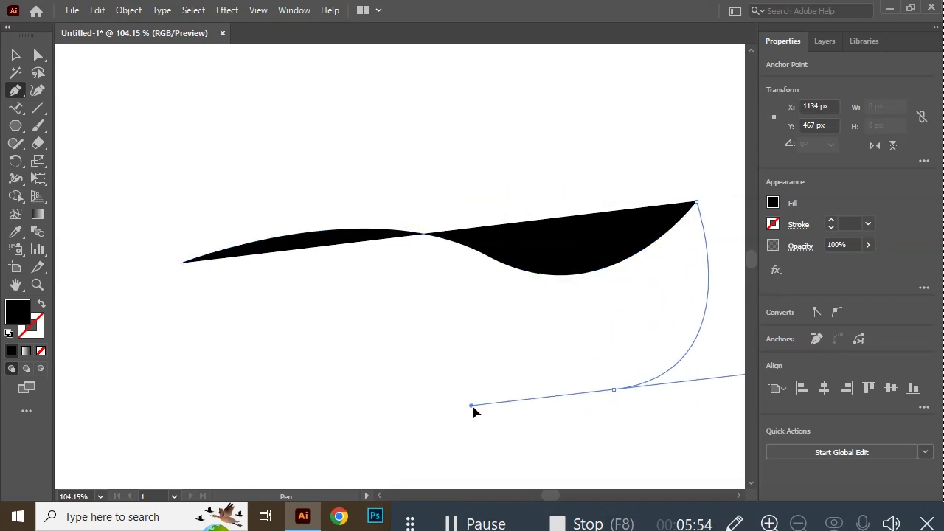
left_click_drag(476, 410, 497, 407)
left_click_drag(289, 363, 207, 416)
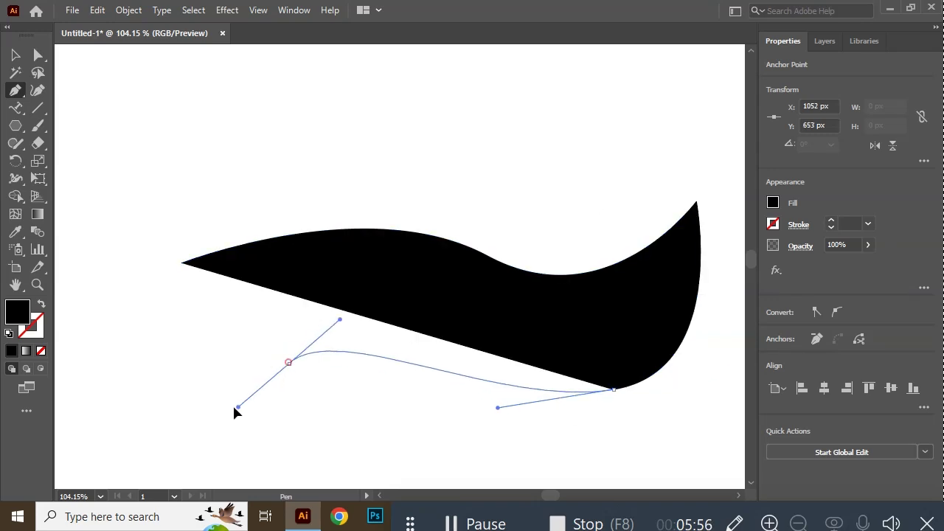
left_click(11, 59)
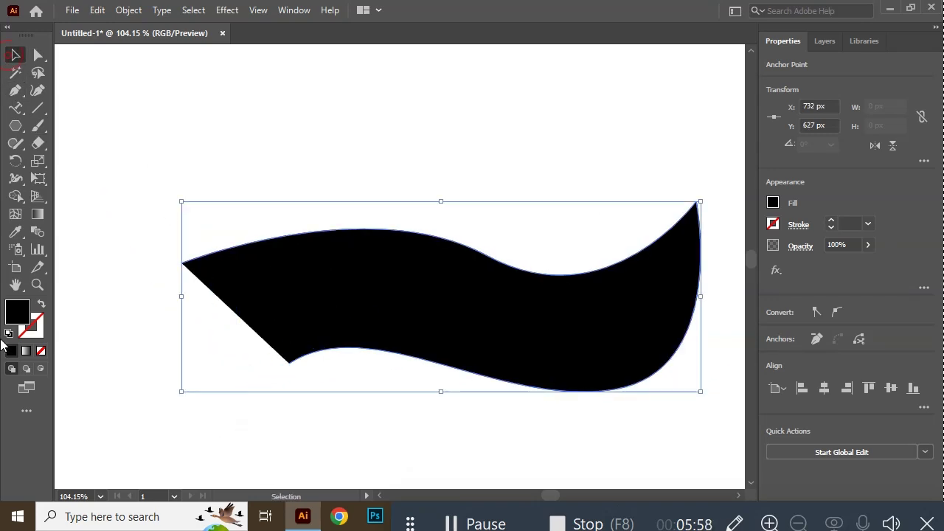
left_click(41, 351)
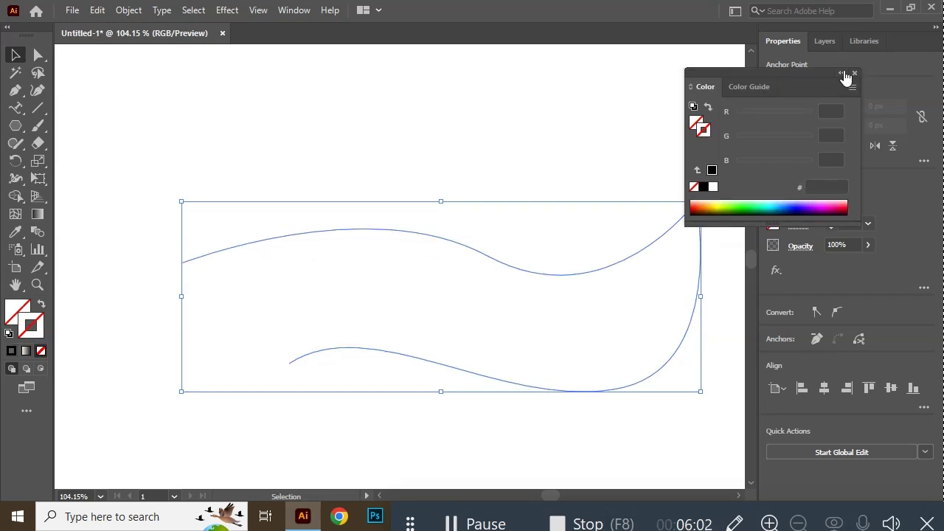
left_click(854, 73)
Thicken the path's black stroke and run Lorem ipsum text along it with Type on a Path.
left_click(831, 220)
left_click(831, 219)
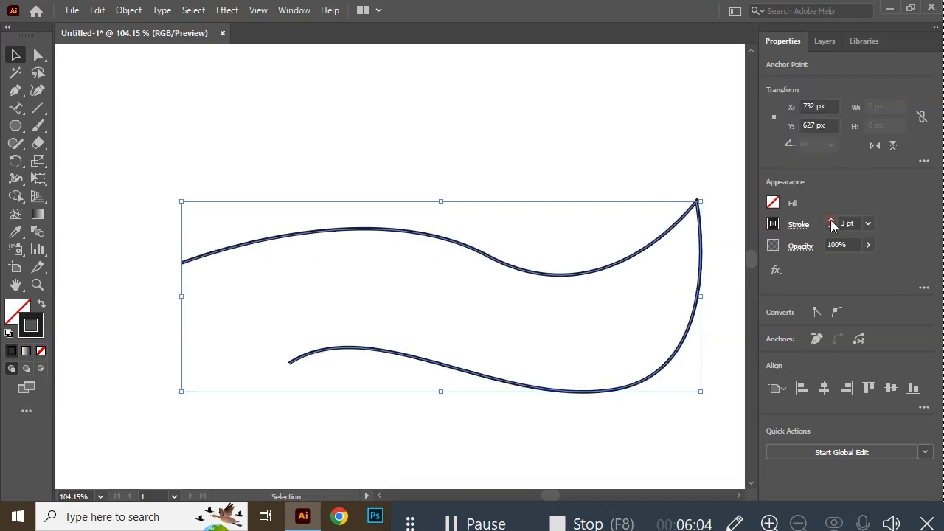
left_click(15, 107)
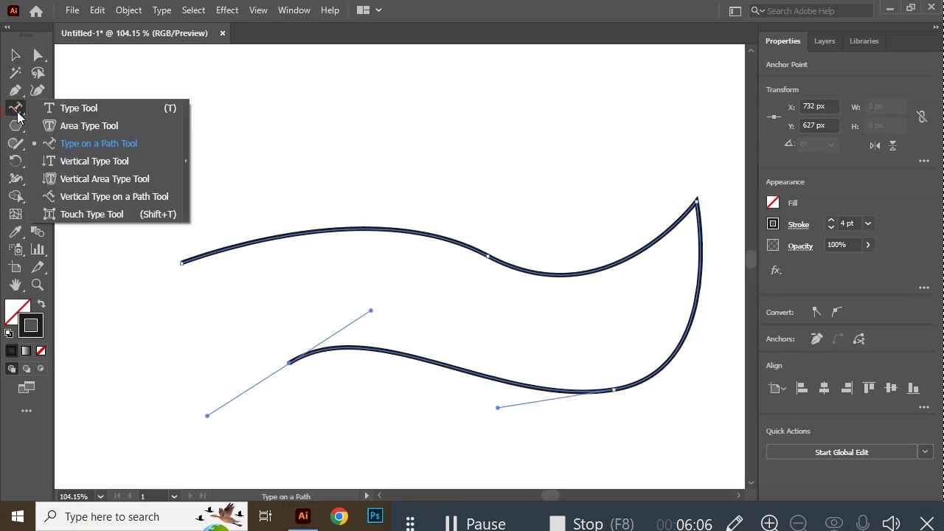
left_click(81, 148)
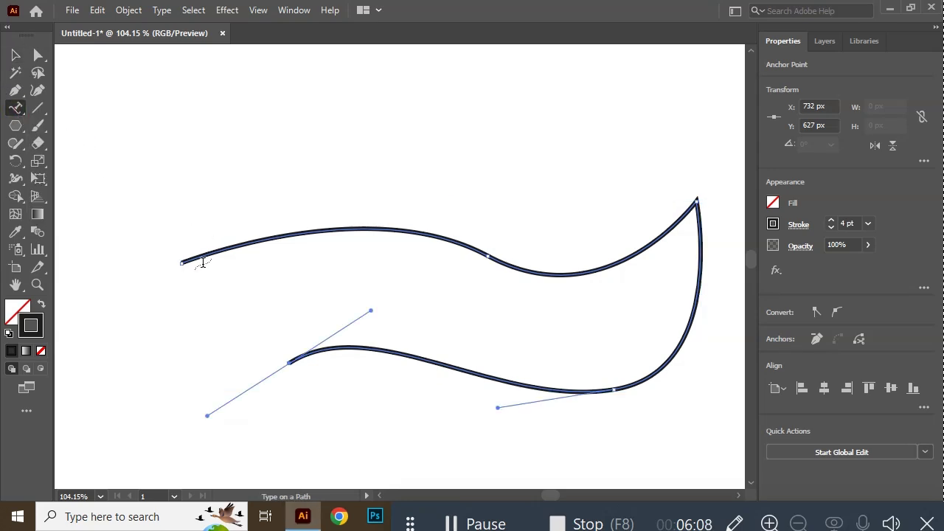
left_click(196, 256)
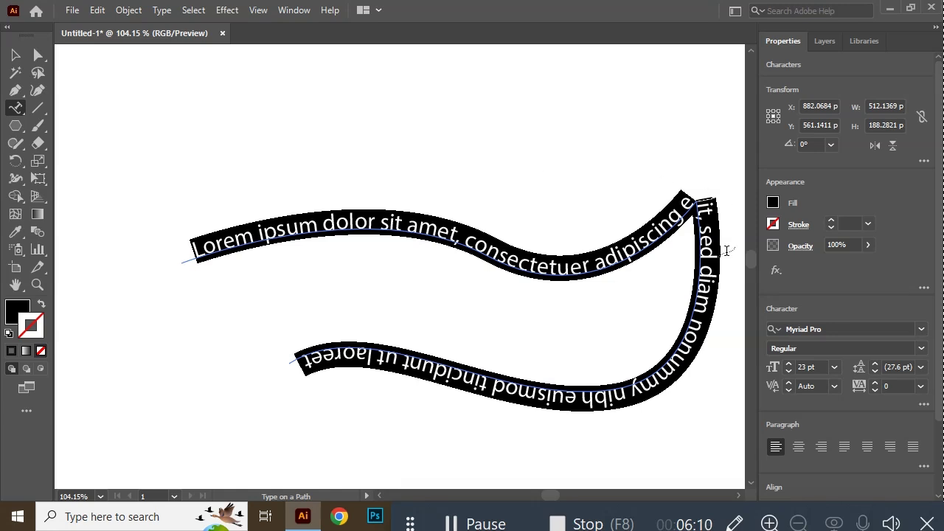
Move the path text up and slightly left on the artboard.
left_click(15, 55)
left_click(314, 118)
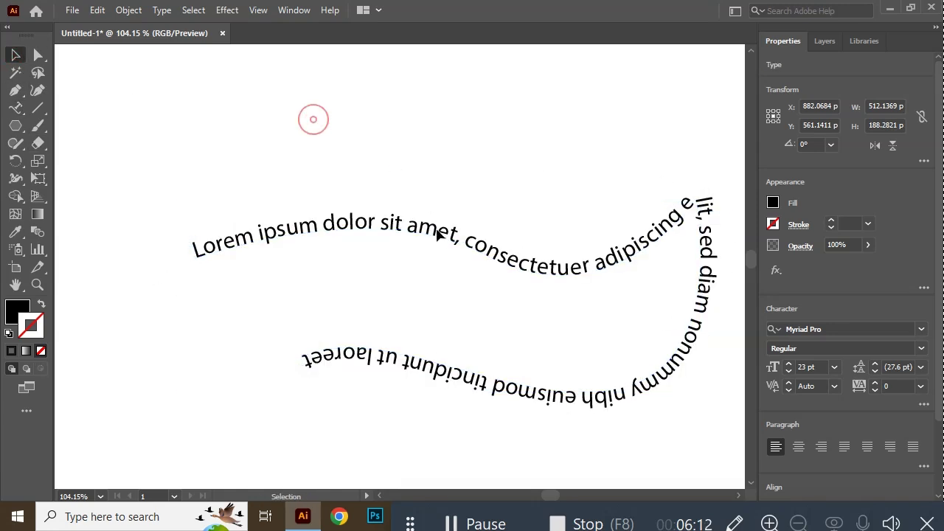
left_click_drag(582, 261, 511, 210)
left_click(543, 122)
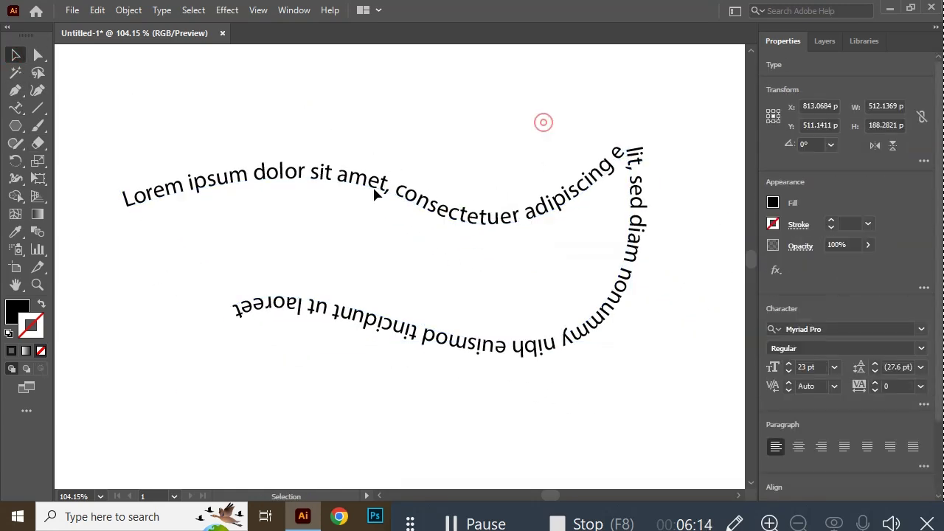
left_click_drag(443, 204, 424, 209)
left_click(415, 100)
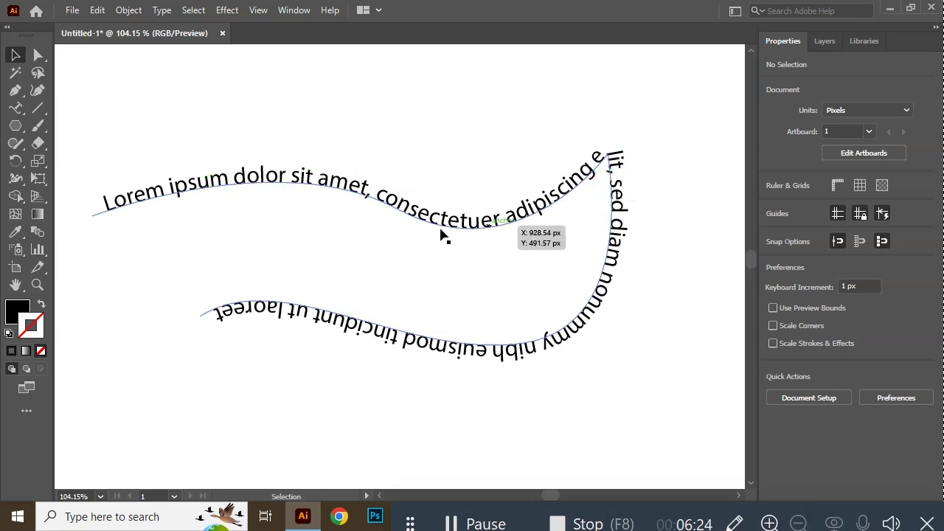
left_click(266, 100)
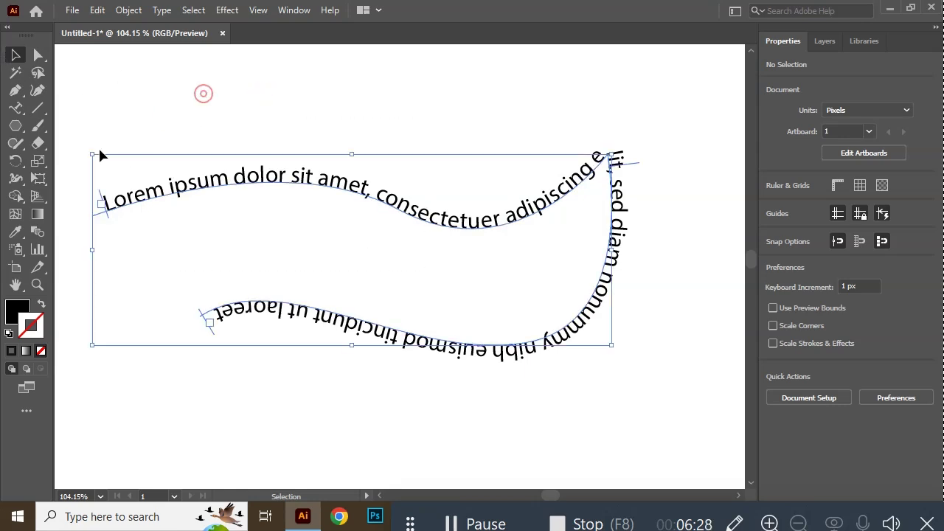
left_click(173, 185)
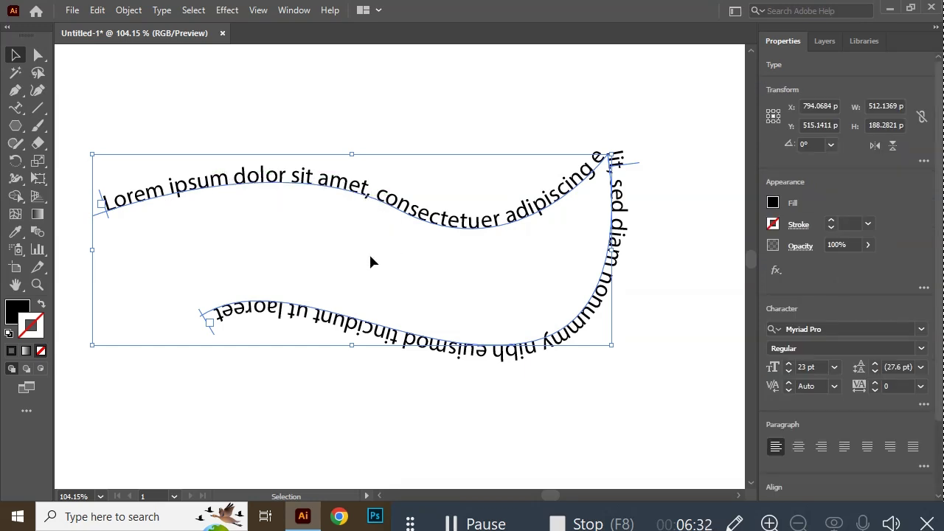
left_click(14, 107)
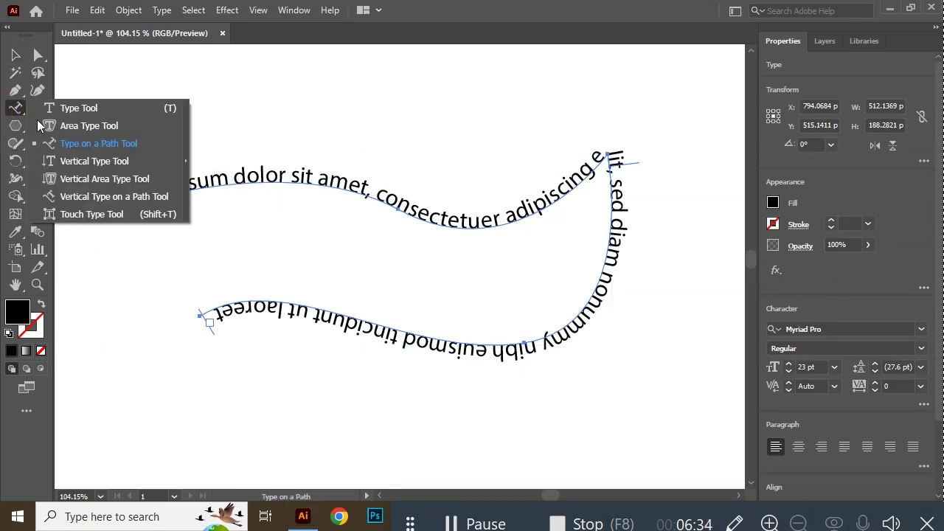
left_click(70, 143)
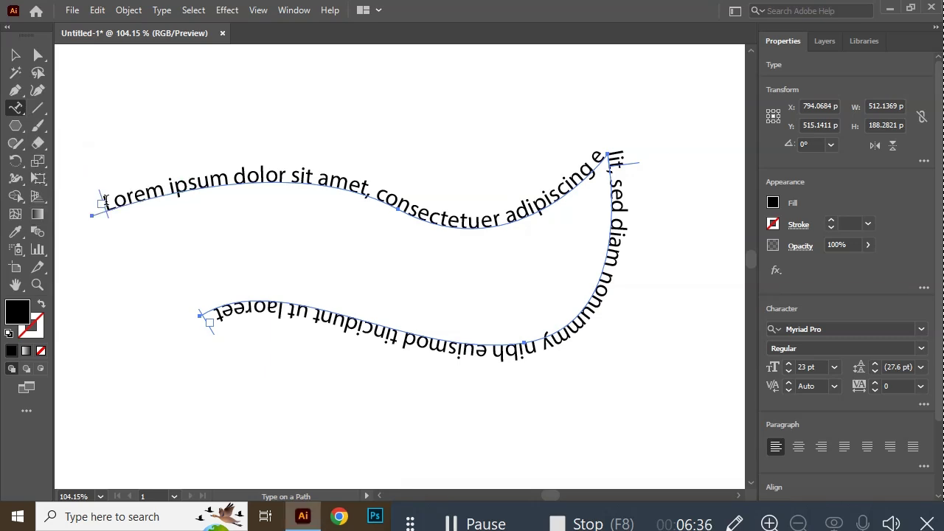
left_click_drag(105, 200, 226, 348)
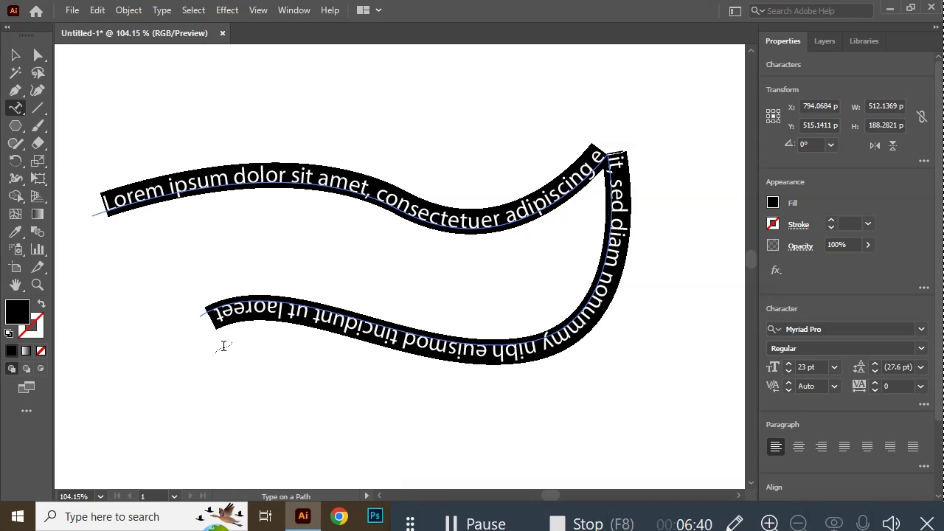
type("gahgfhajskjdgfkglf")
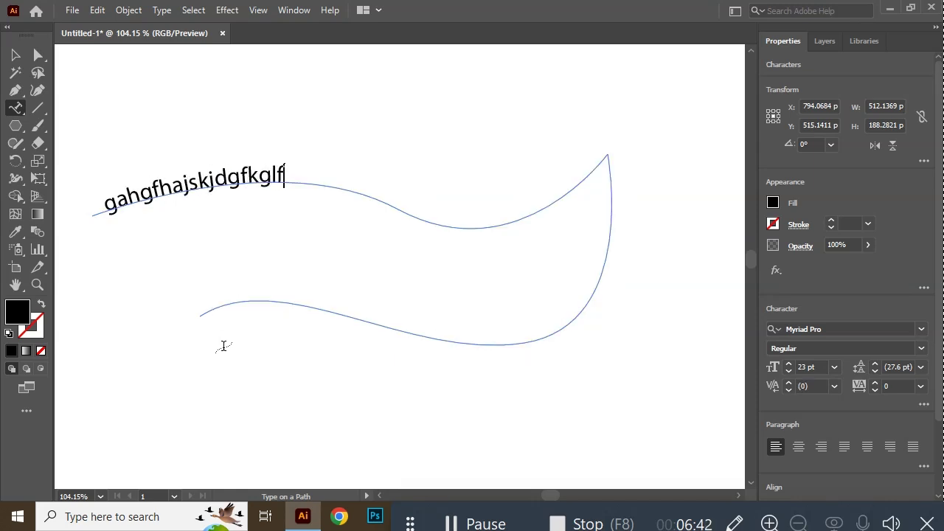
type("hktjkgfb jnkjsnbvdsbfuq")
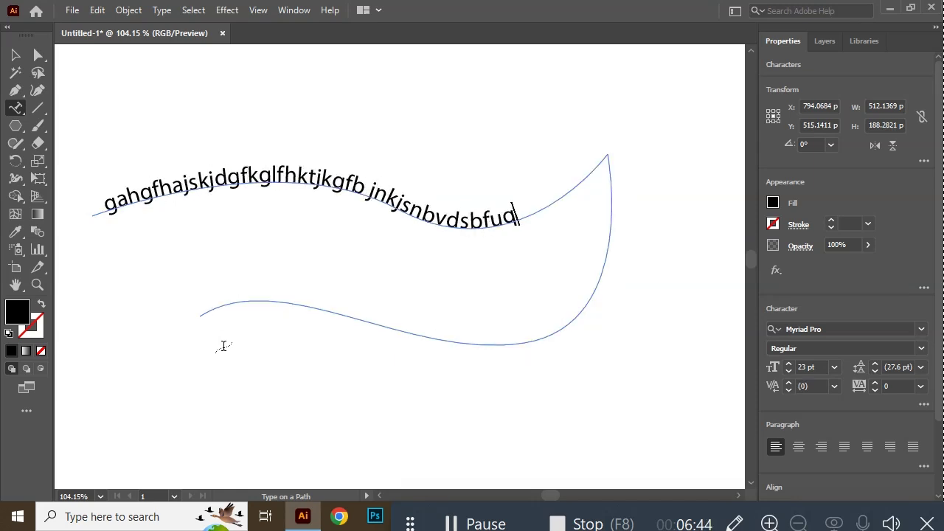
type("hwfdjedoiwqjdkqsaklcnasjbchdsg")
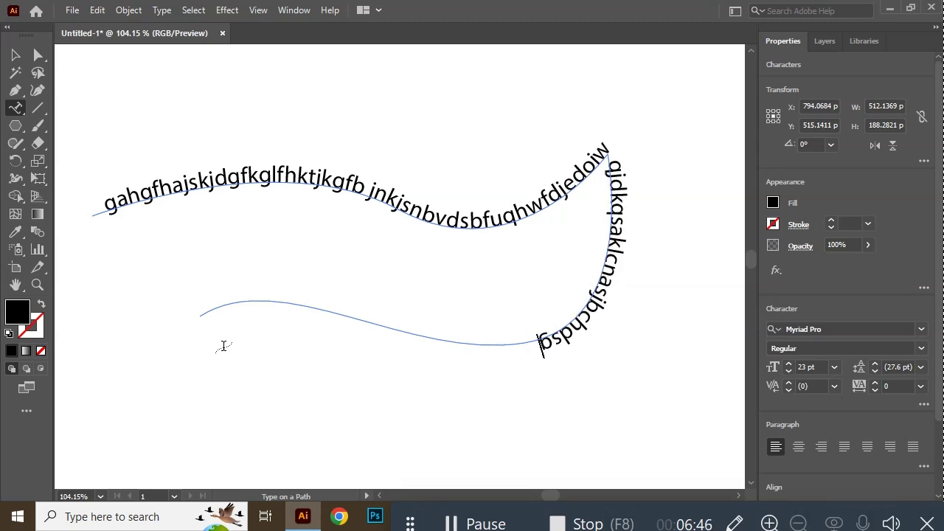
type("uyhfejnfterw gfvgzxcftZRfx")
key("BackSpace")
key("BackSpace")
key("BackSpace")
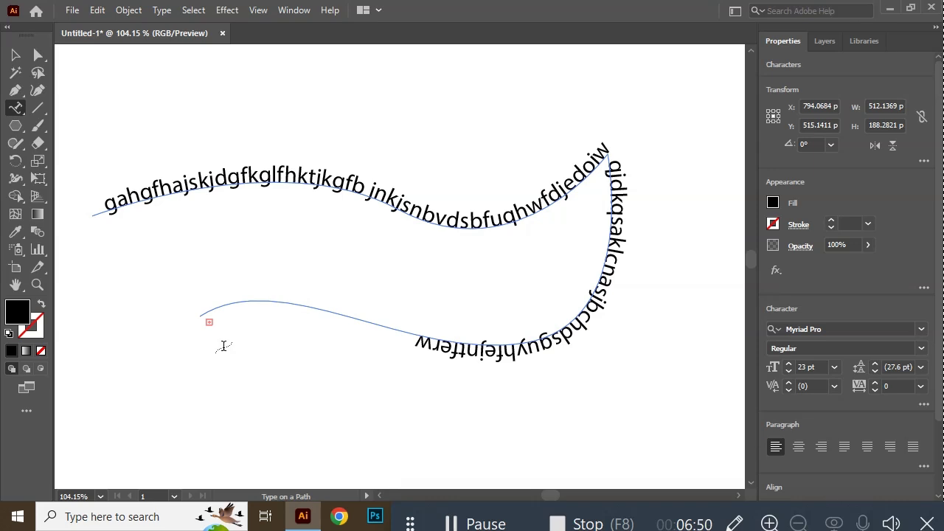
key("ctrl+z")
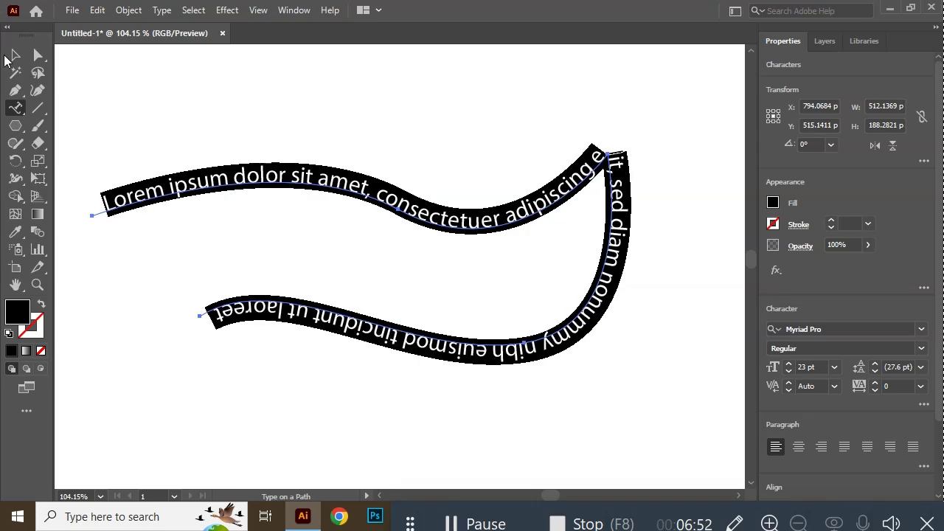
Dismiss the path-text alert, then select and delete the Lorem ipsum text on the wavy path.
left_click(187, 84)
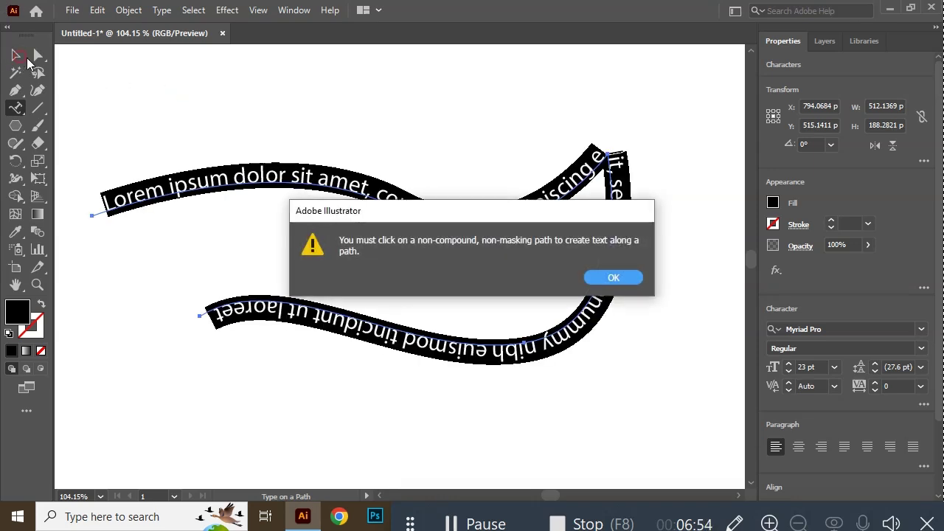
left_click(608, 276)
key("v")
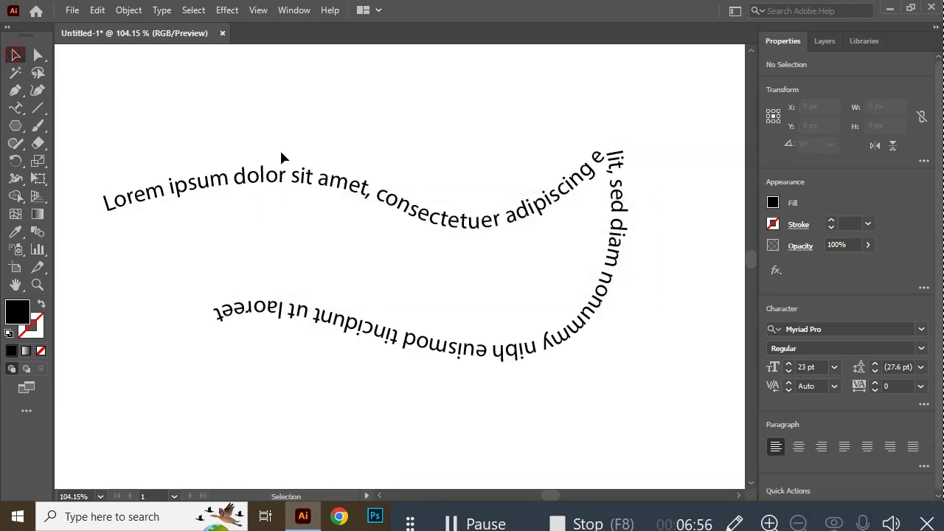
left_click(344, 186)
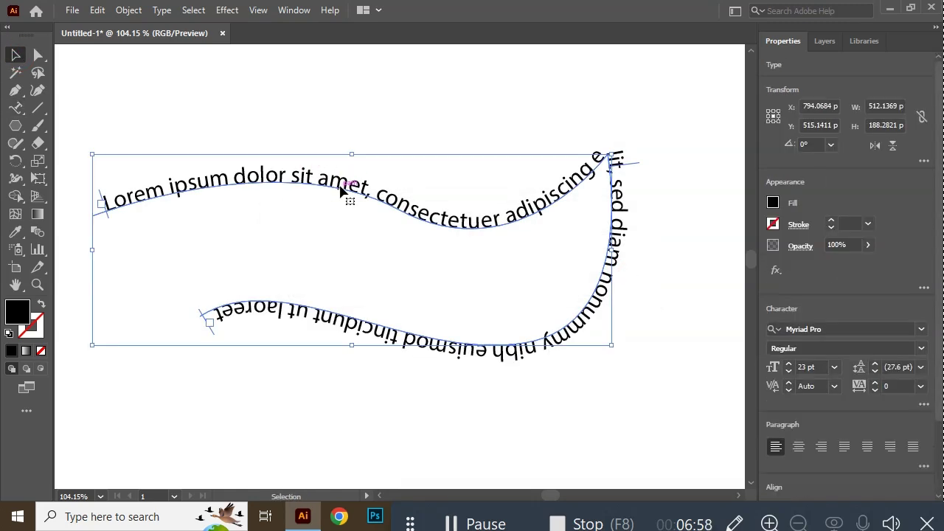
key("Delete")
left_click(16, 108)
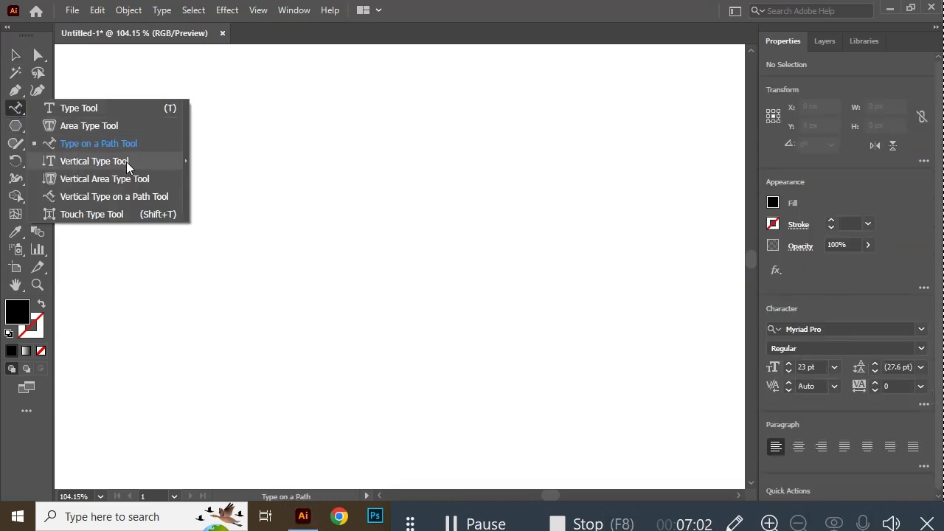
left_click(126, 161)
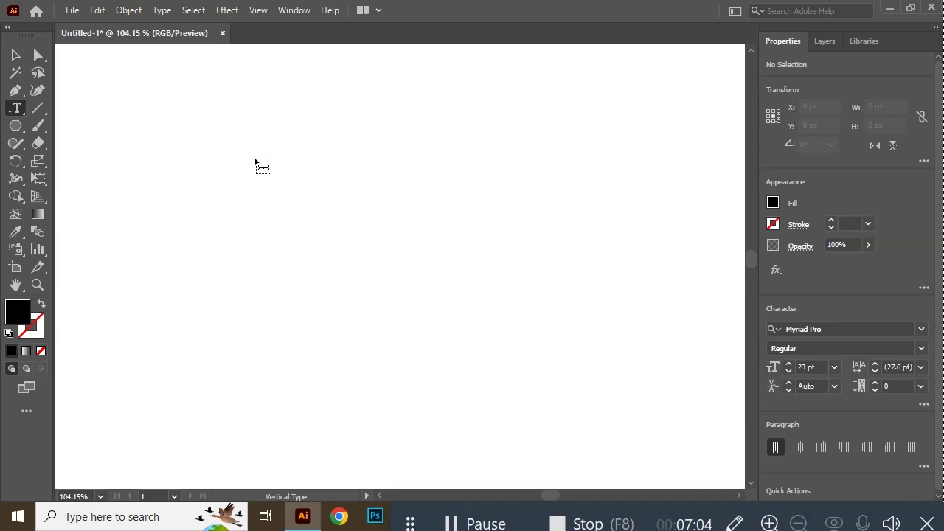
left_click(216, 143)
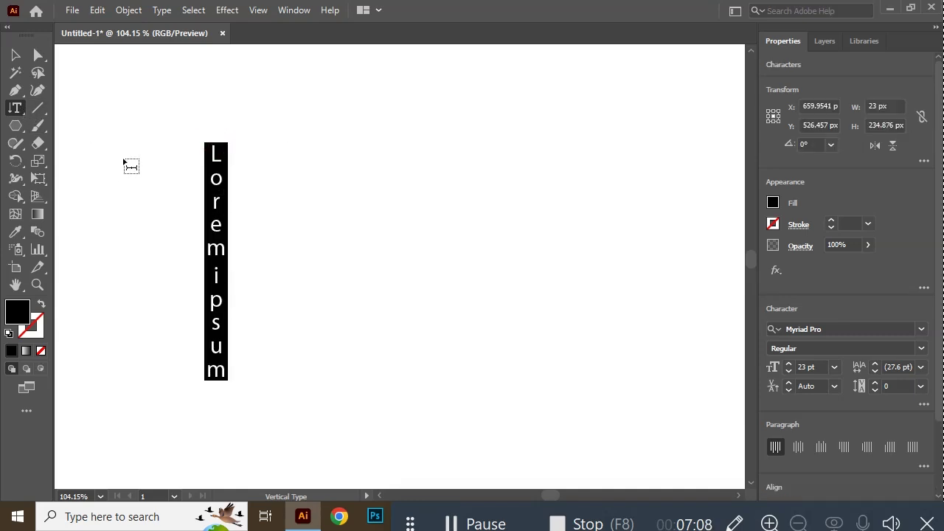
type("sfdfdxzvccvsd")
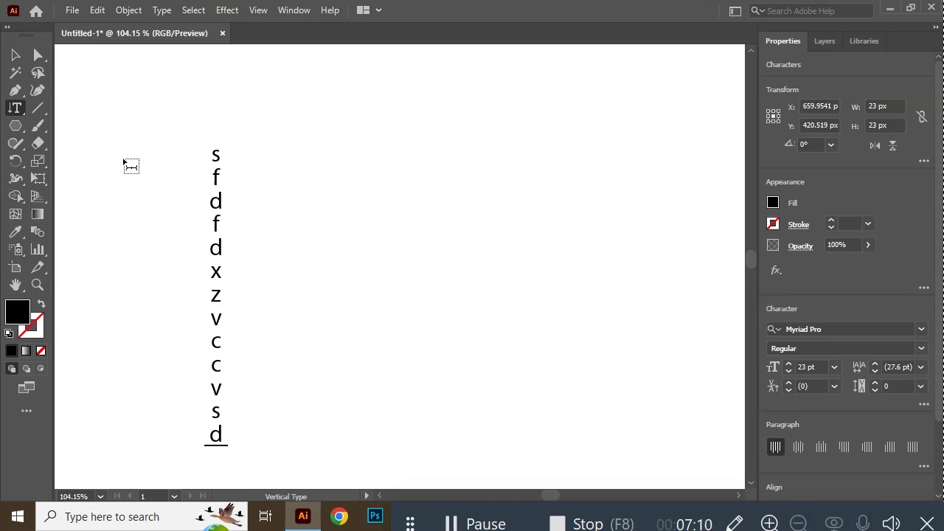
left_click(7, 54)
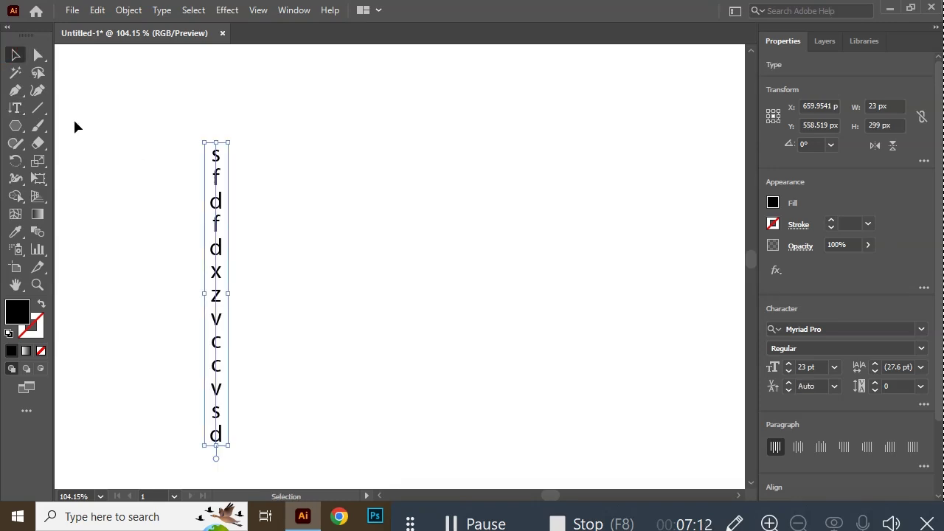
key("Delete")
left_click(21, 108)
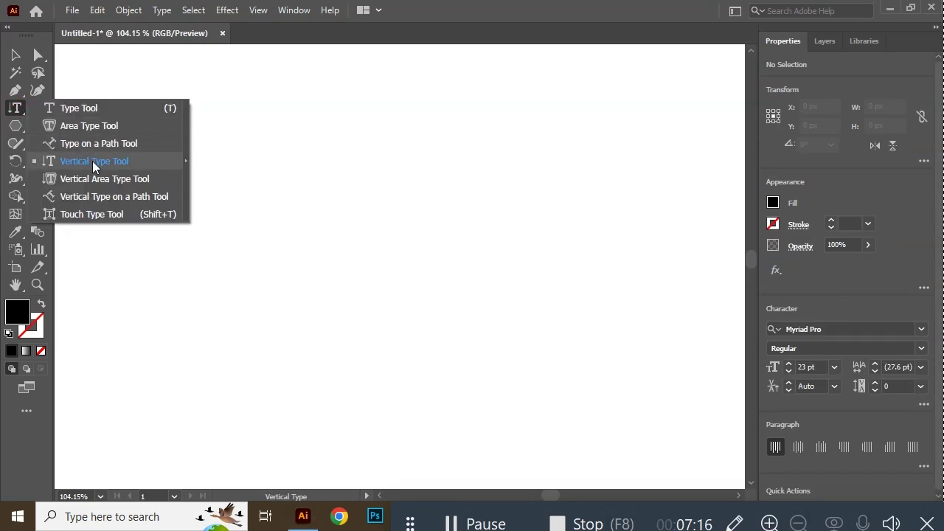
left_click_drag(17, 108, 92, 161)
left_click_drag(211, 98, 496, 389)
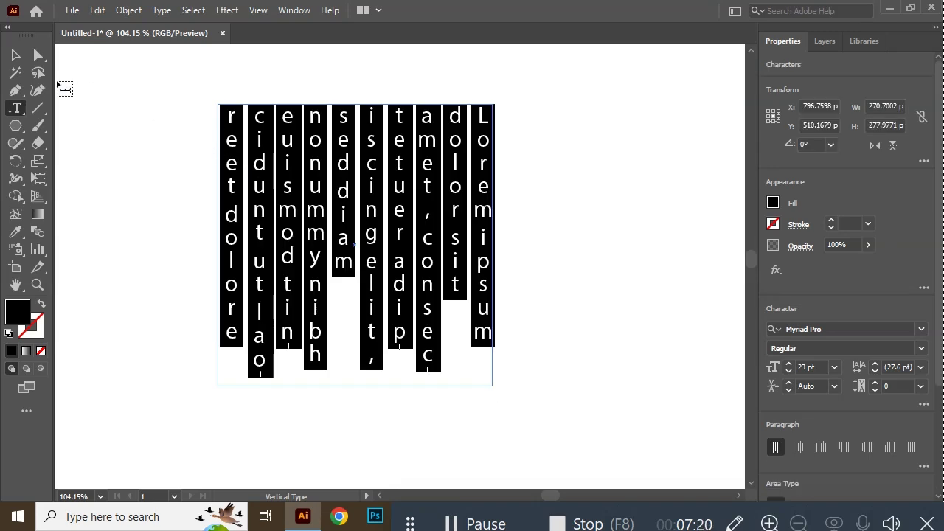
left_click(9, 56)
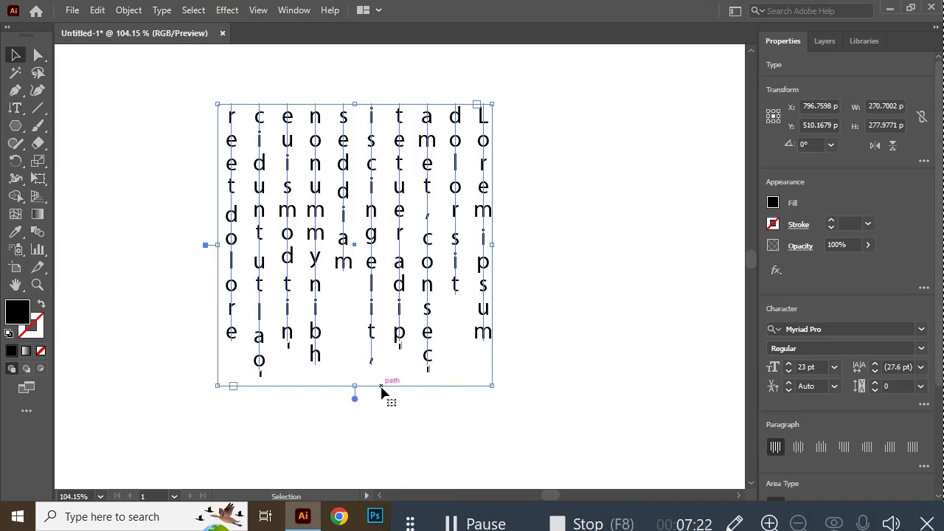
left_click_drag(496, 385, 498, 362)
left_click(108, 84)
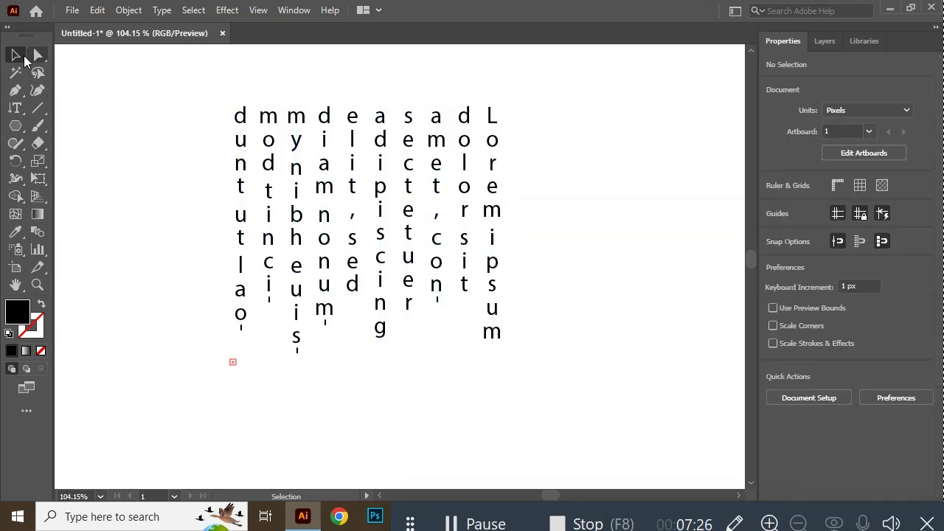
left_click(341, 132)
key("Delete")
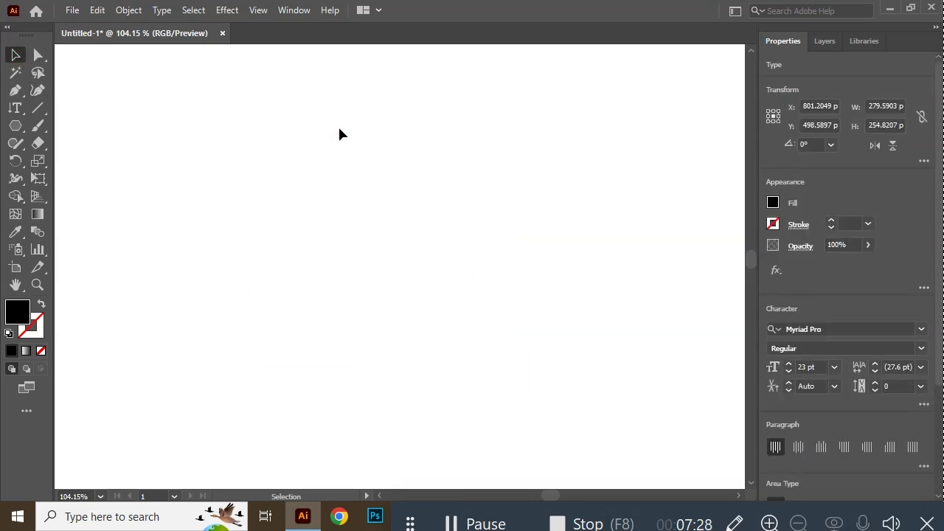
left_click(14, 108)
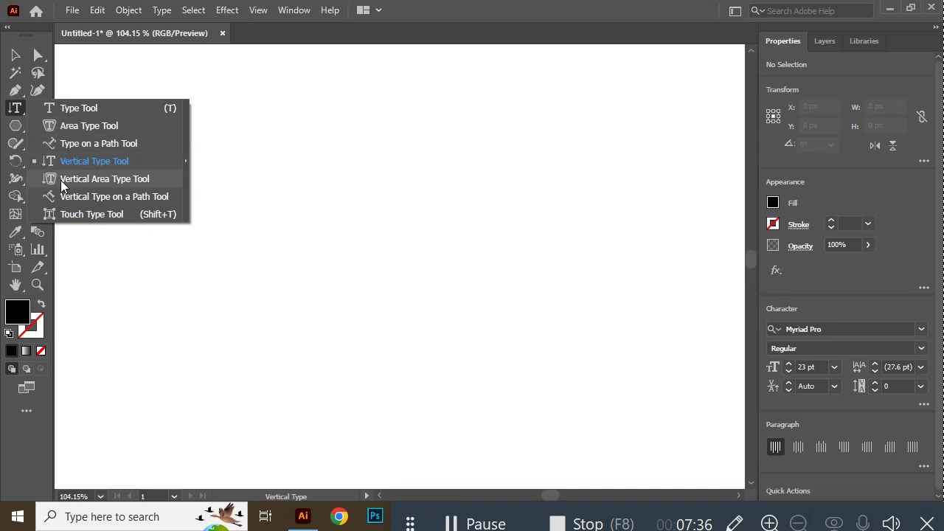
Draw a black five-pointed star on the artboard with the Star tool.
left_click(15, 108)
left_click(15, 126)
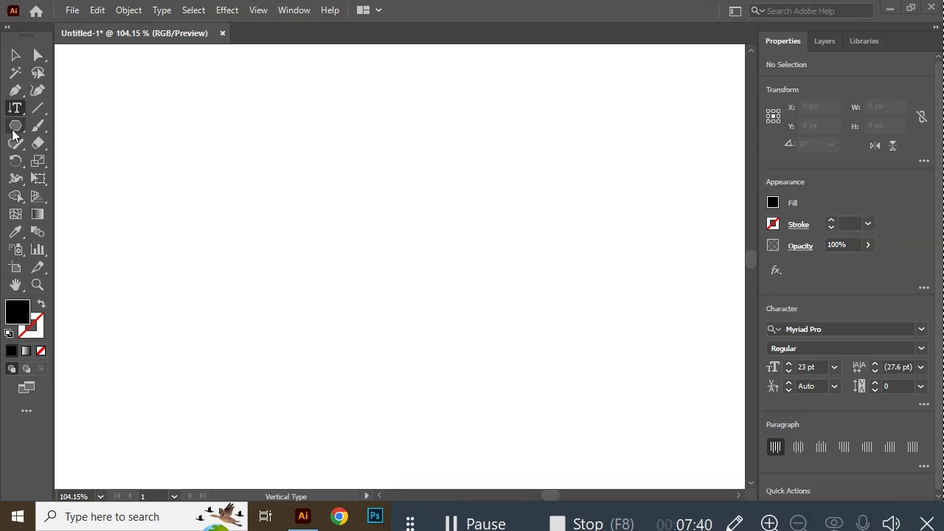
left_click(94, 197)
left_click_drag(272, 190, 381, 334)
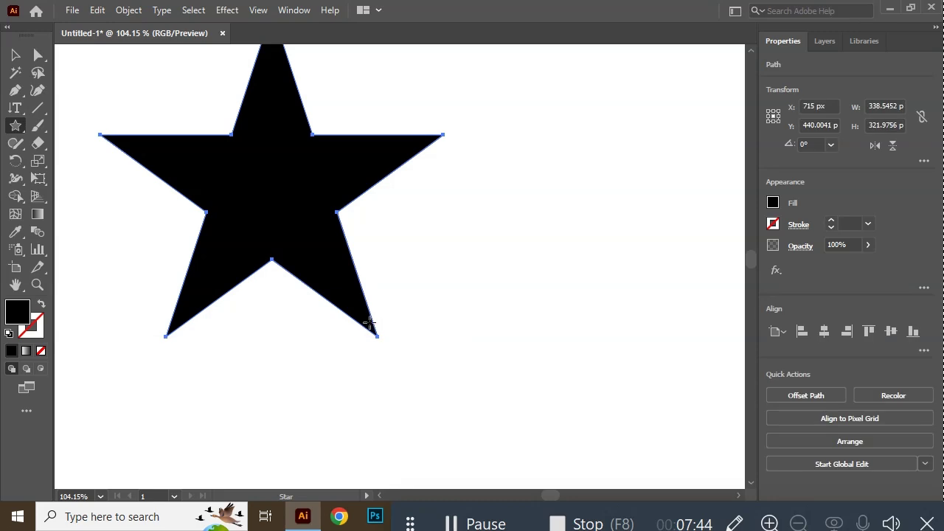
Move the star and enlarge it to about 378 × 360 px.
key("v")
left_click_drag(289, 213, 361, 278)
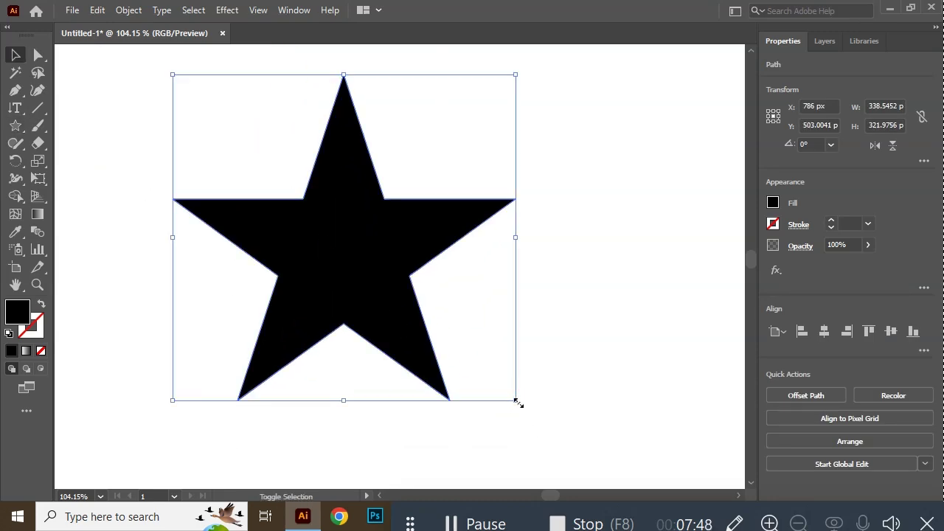
left_click_drag(518, 402, 536, 421)
left_click_drag(332, 322, 294, 295)
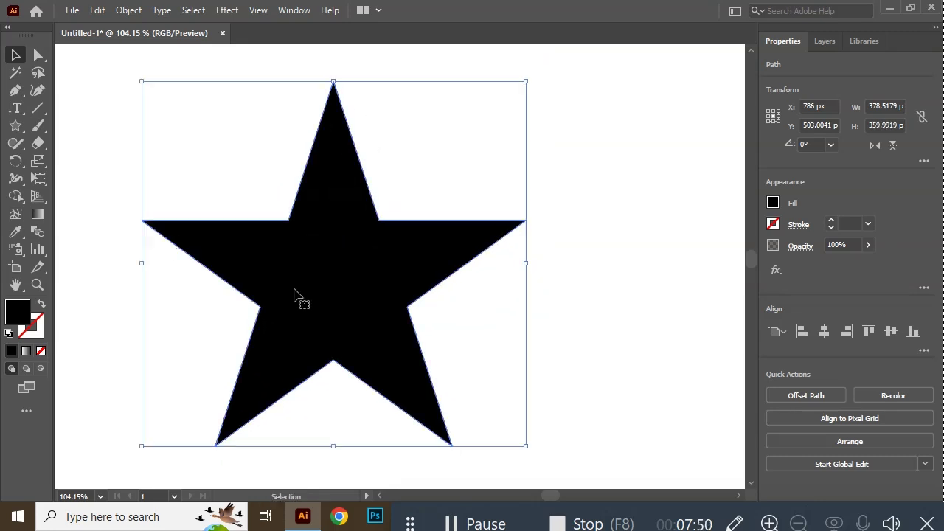
Fill the star with vertical area text of random letters, then delete the star text object.
left_click(16, 113)
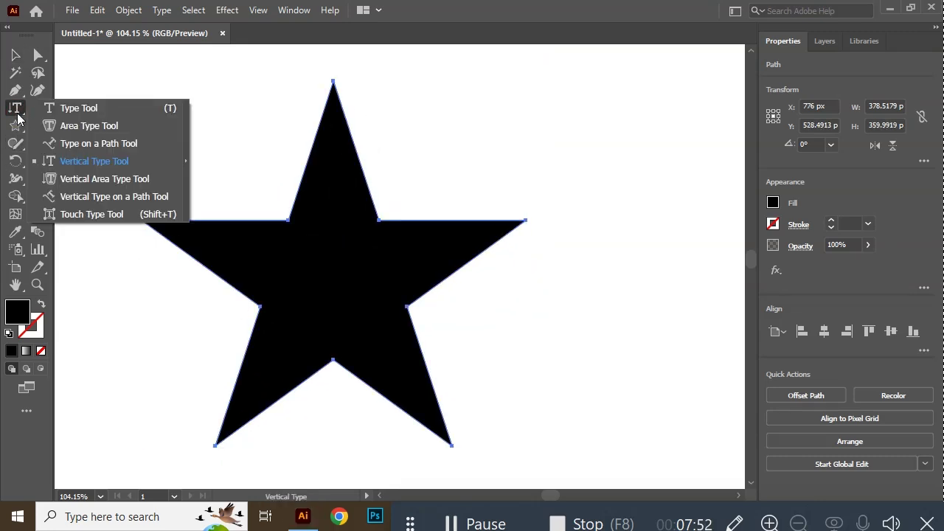
left_click(100, 180)
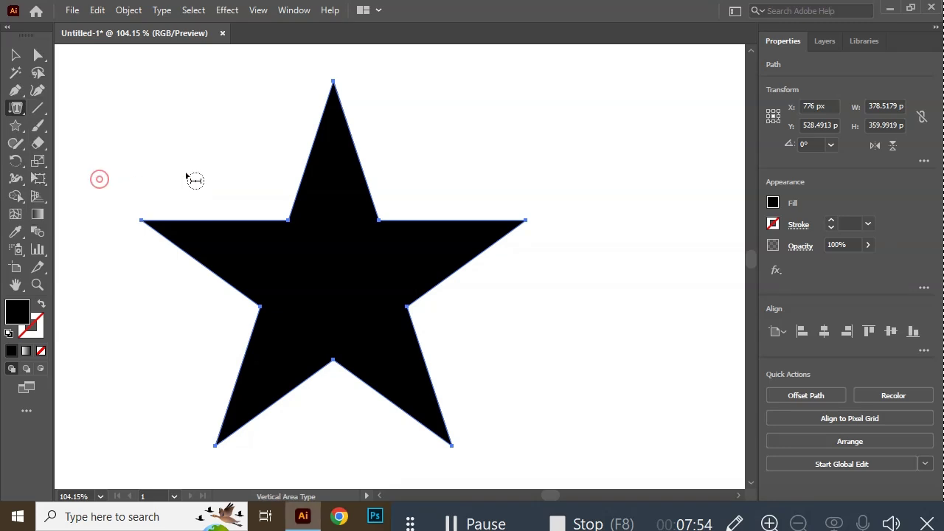
left_click(323, 149)
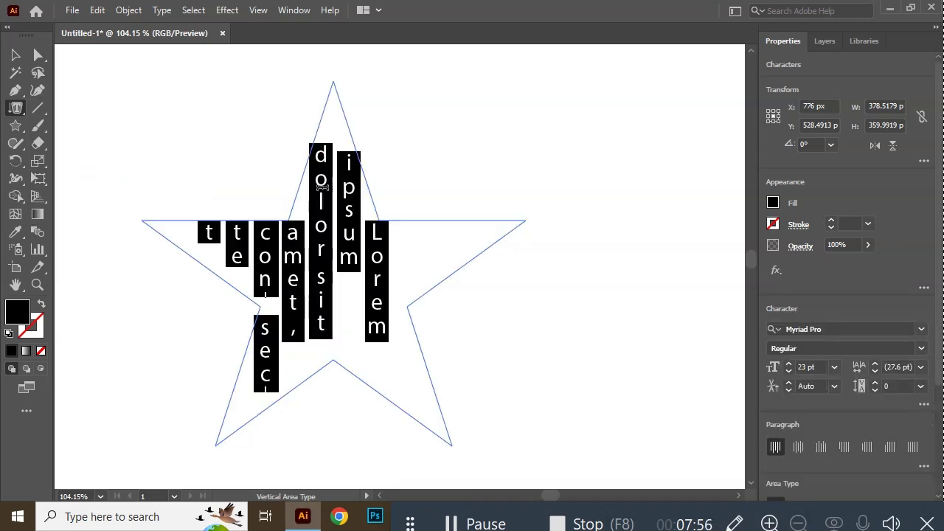
type("assdasdas")
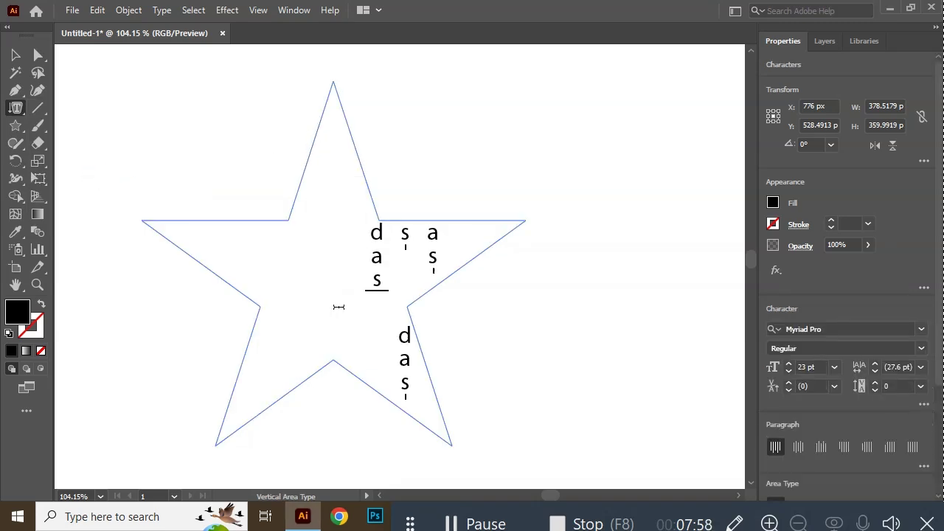
type("dadsaddasddas")
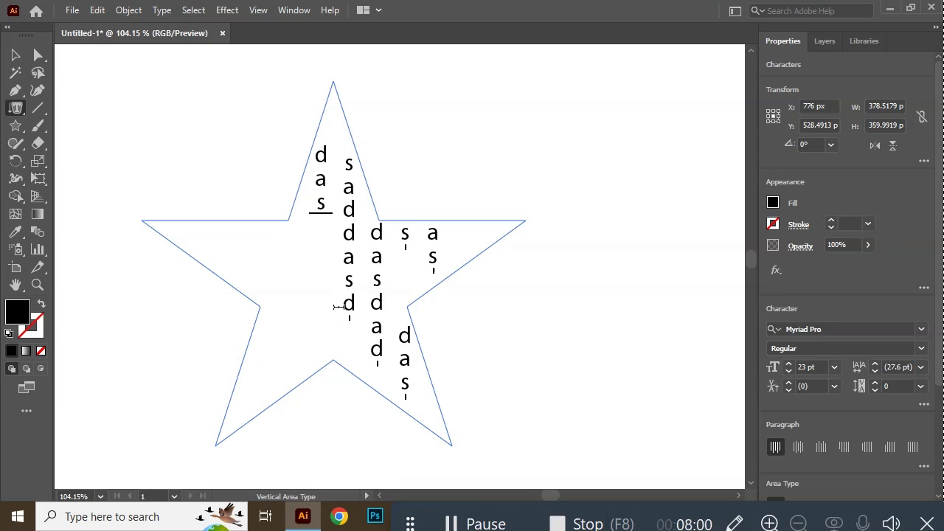
type("fasffdsasaddada")
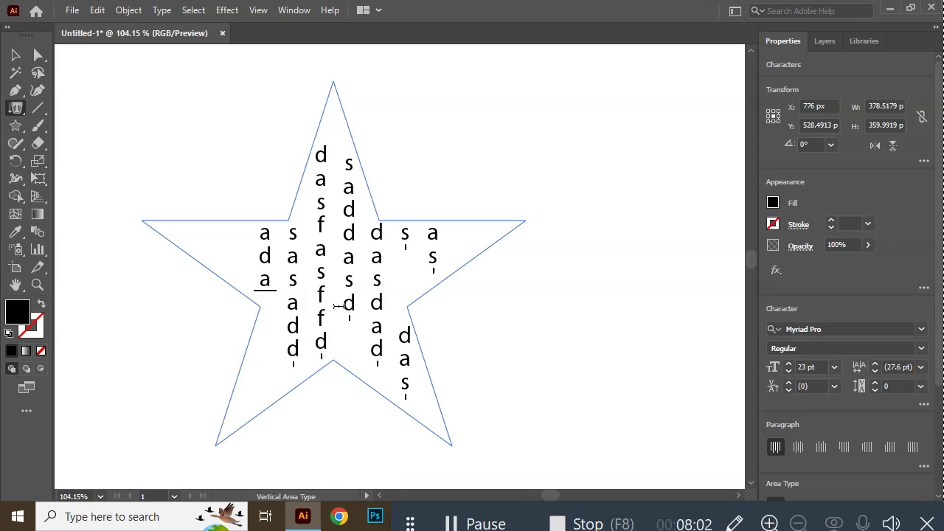
type("sasd")
left_click(15, 55)
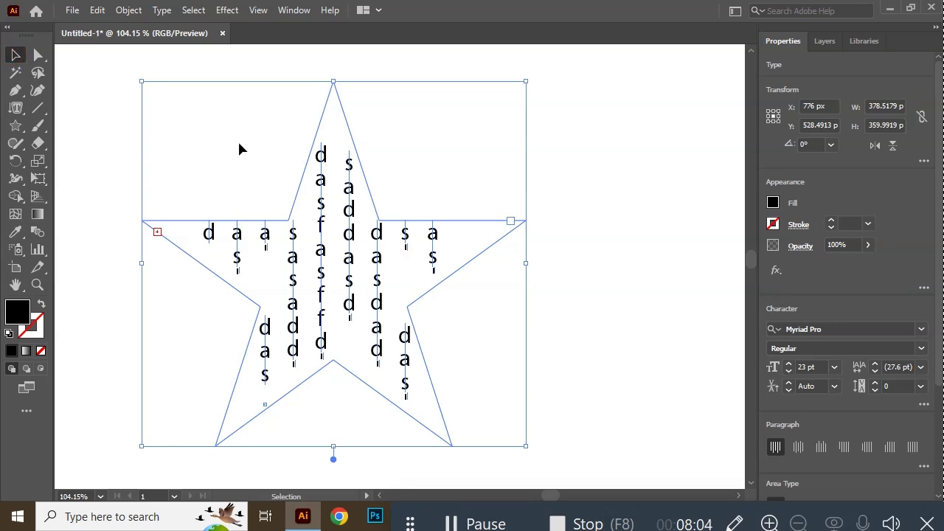
key("Delete")
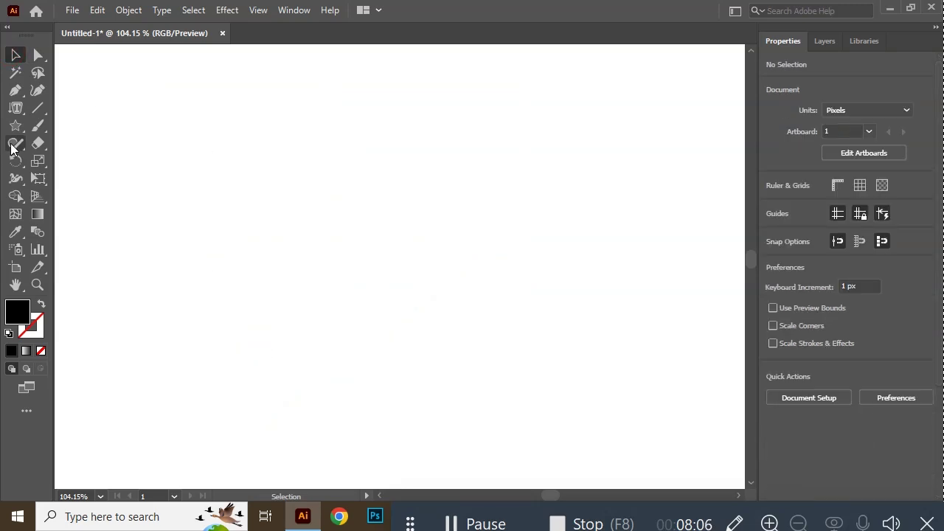
Draw a 310 px black circle with the Ellipse tool.
left_click(16, 109)
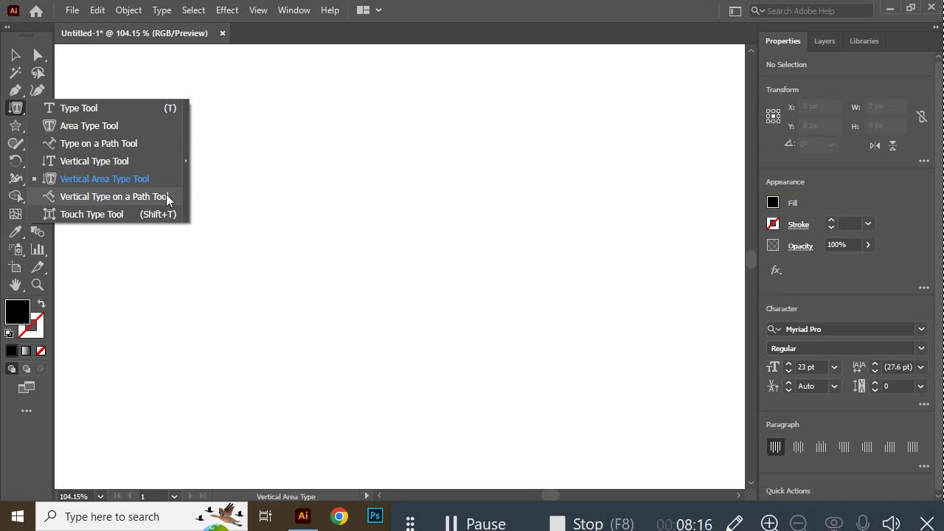
left_click(16, 126)
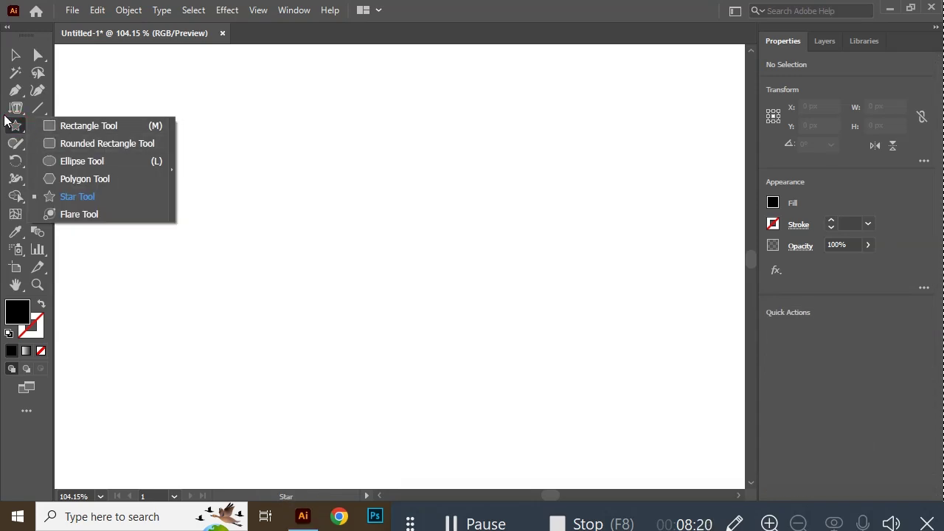
left_click(17, 128)
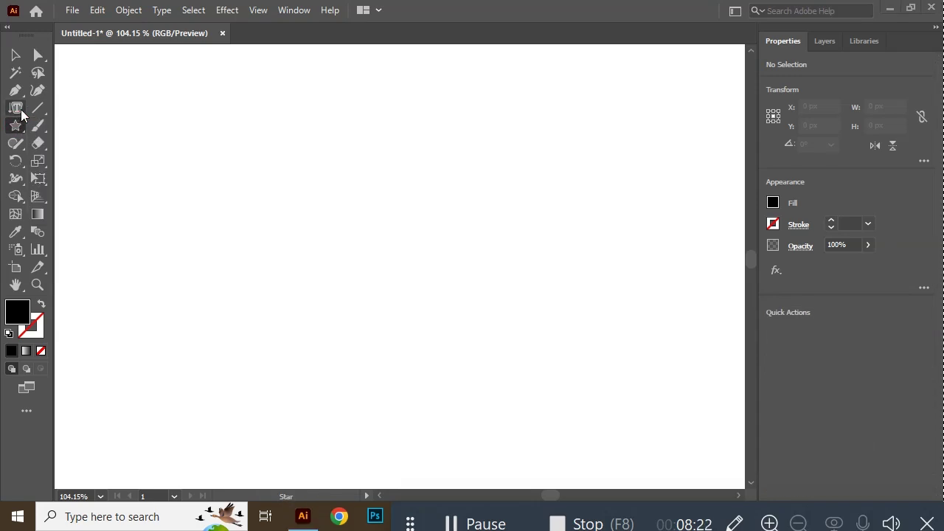
left_click(16, 126)
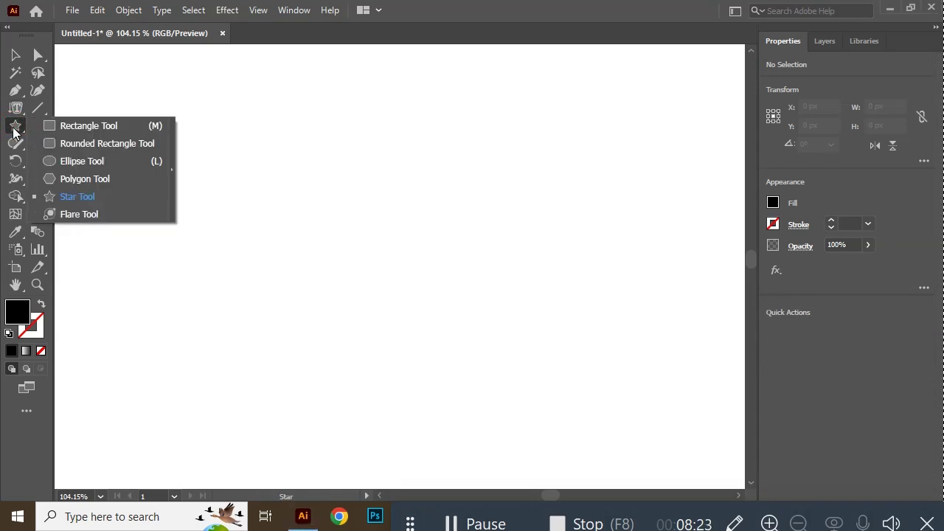
left_click(96, 163)
left_click_drag(330, 255, 486, 381)
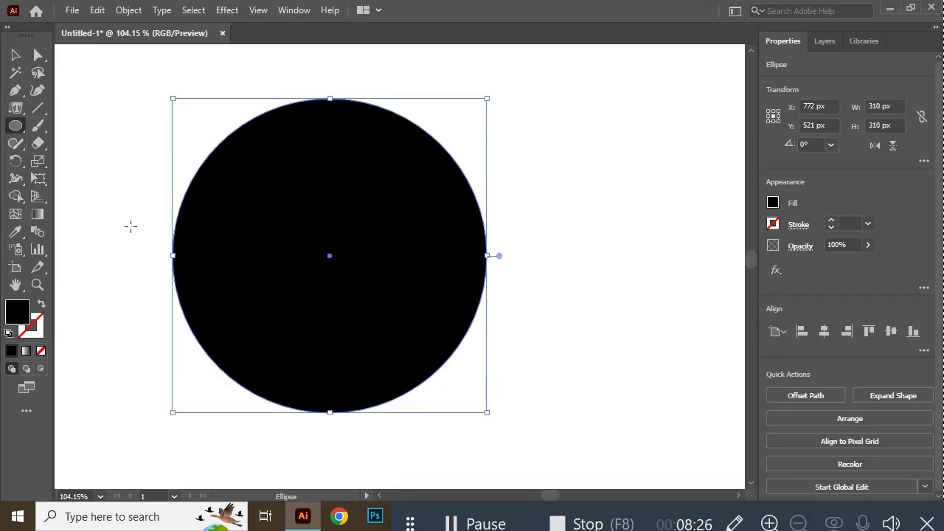
Type random letters vertically along the circle's outline using Vertical Type on a Path.
left_click(15, 126)
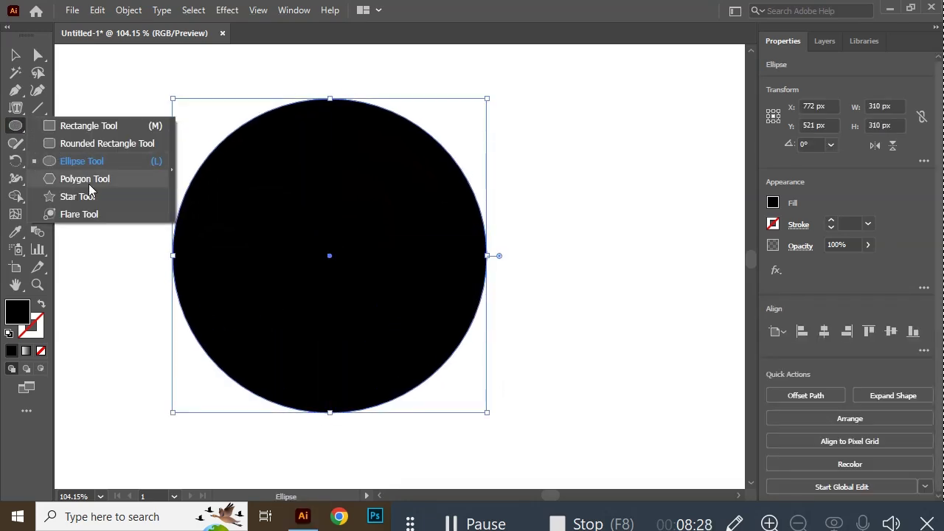
left_click(23, 112)
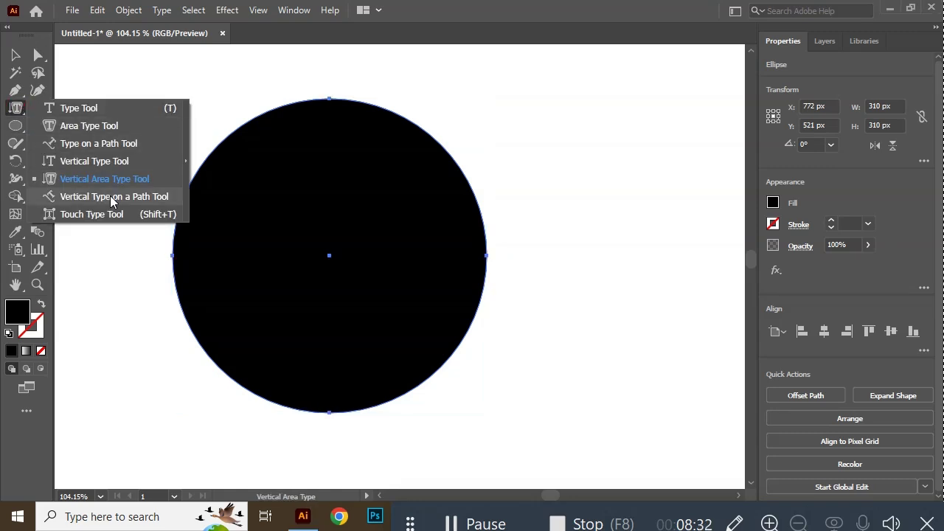
left_click(113, 199)
left_click(291, 106)
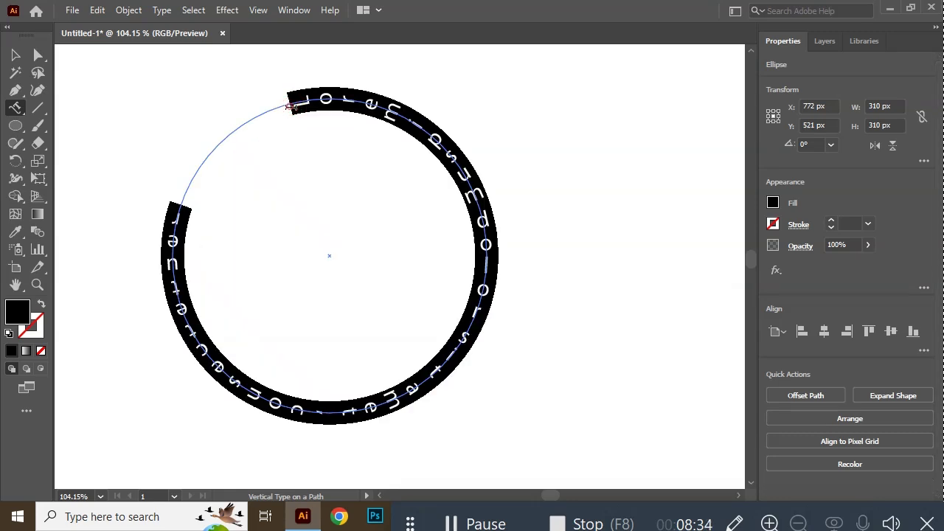
type("dsfdsfdsf")
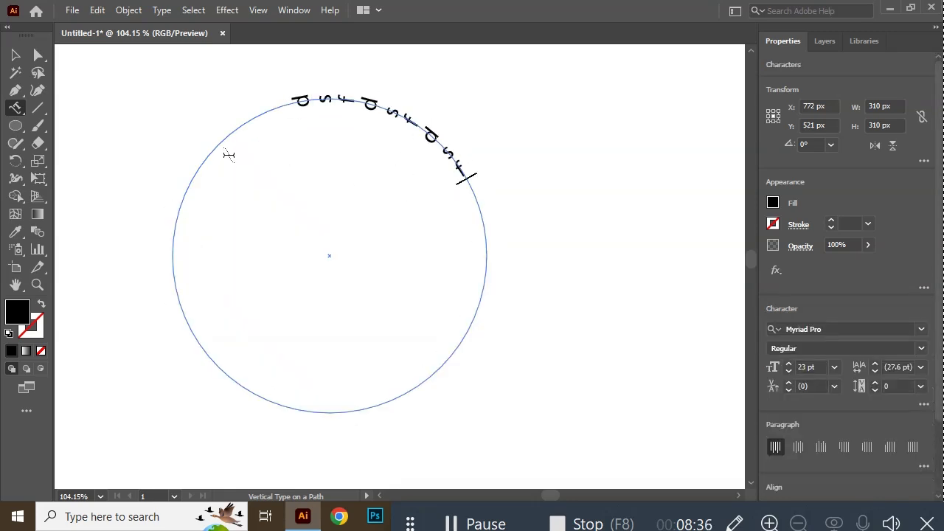
type("dssdfdsdsdsfdsds")
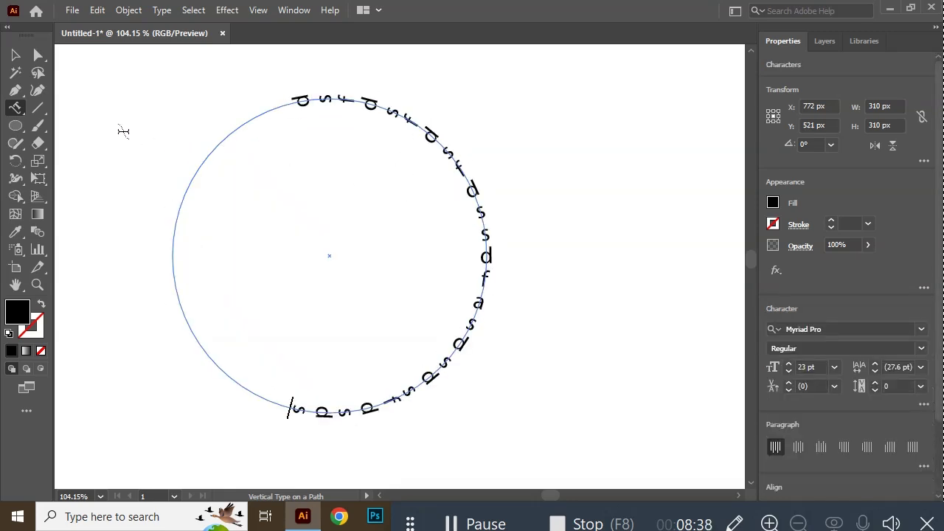
type("dsds")
Scale the circular text to about 140 px across, then deselect it.
left_click(14, 54)
mouse_move(486, 412)
left_mouse_down()
mouse_move(400, 332)
mouse_move(295, 302)
left_mouse_up()
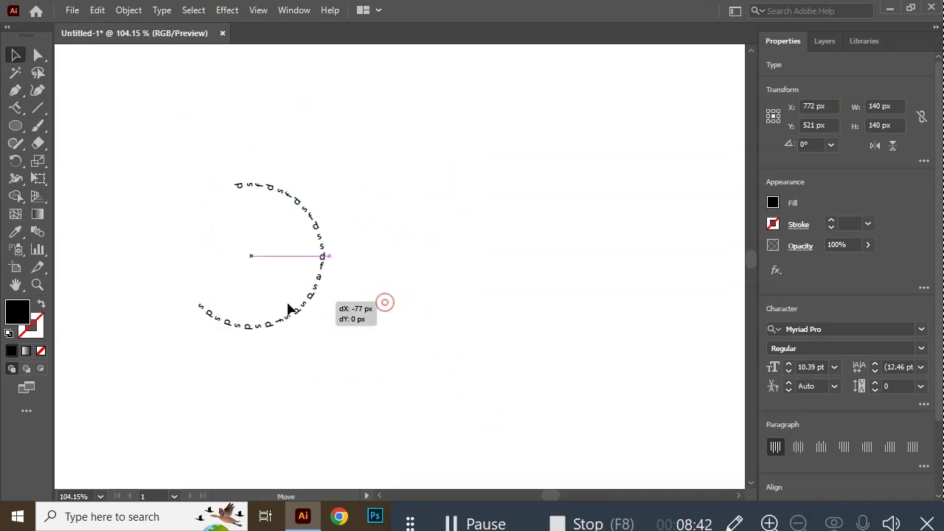
left_click_drag(330, 369, 342, 362)
left_click(415, 316)
Draw a second circle to the right and type horizontal letters along its outline.
left_click(27, 128)
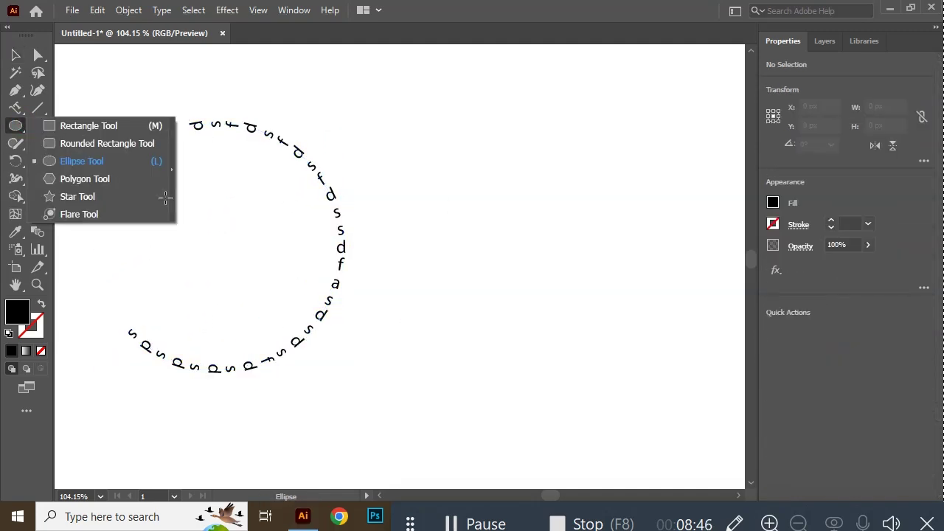
left_click(102, 164)
left_click_drag(511, 170, 709, 368)
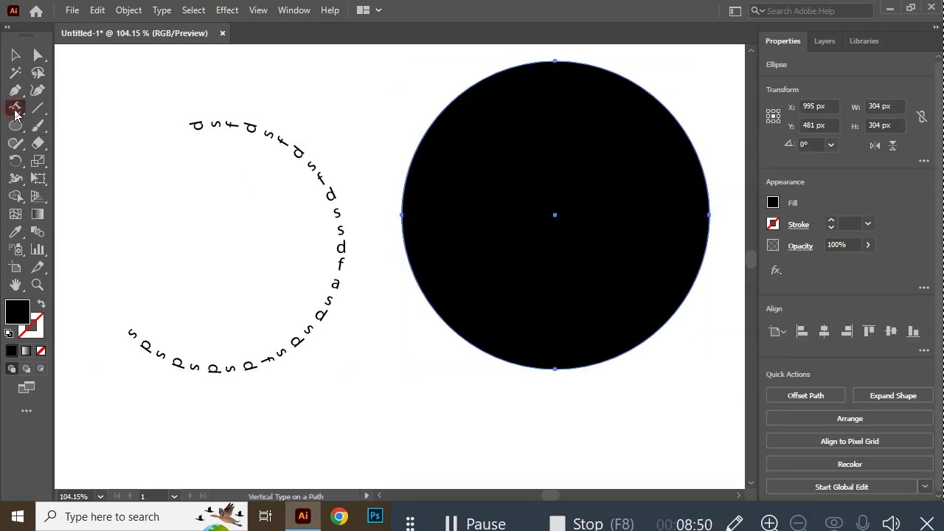
left_click_drag(15, 110, 104, 143)
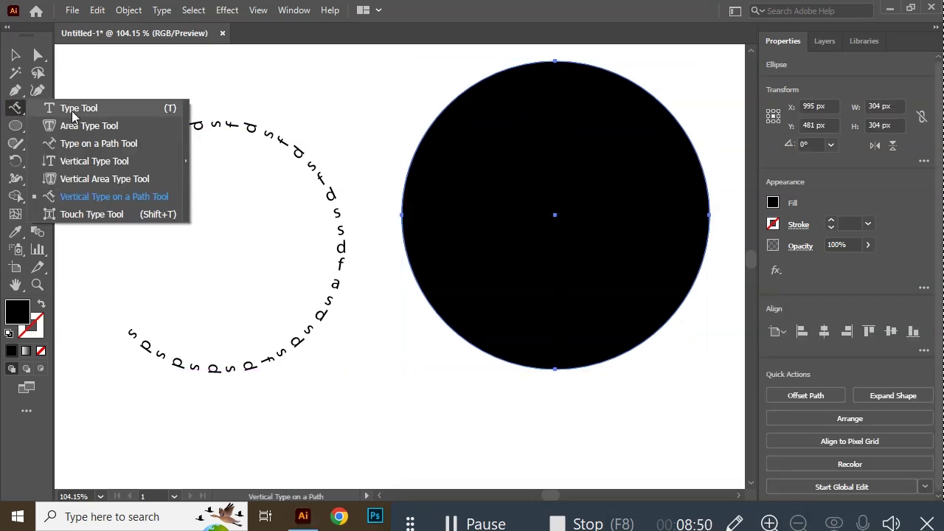
left_click(456, 95)
type("ssdffds")
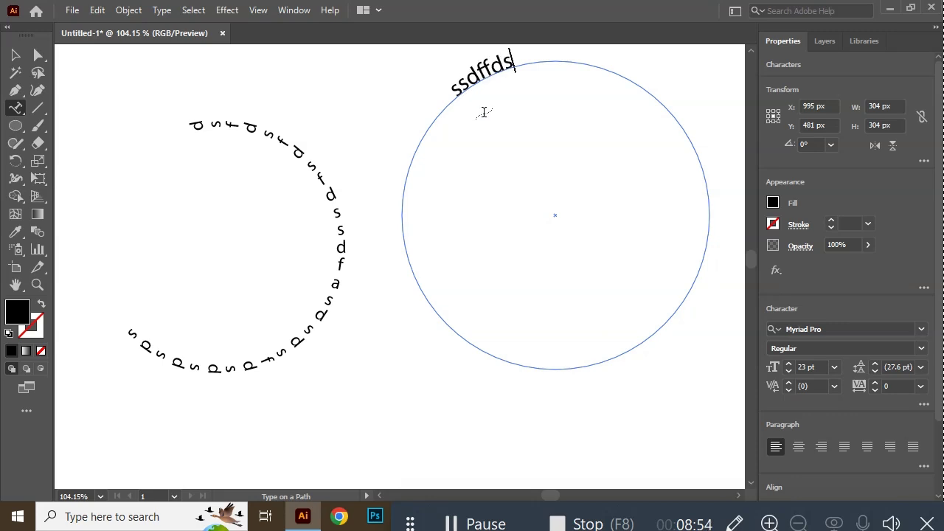
type("sssssssssssssssssss")
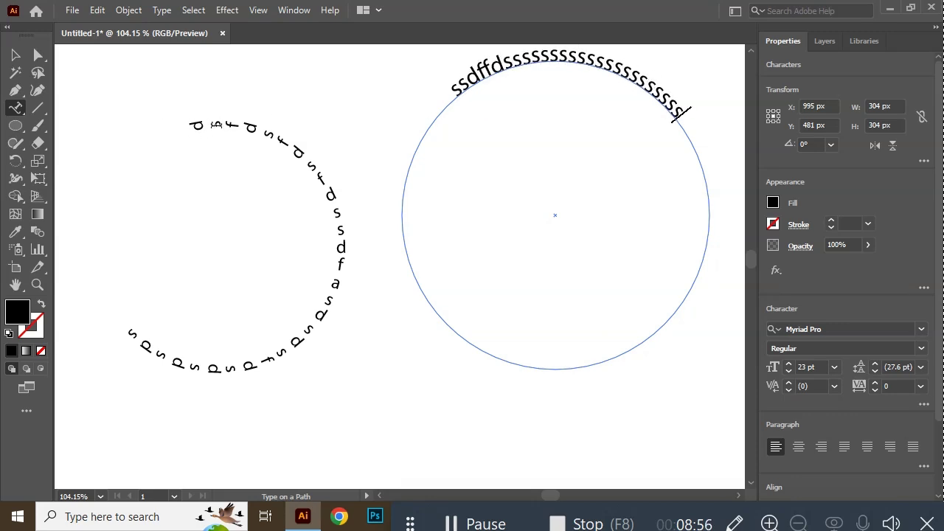
Nudge the left circular text up and marquee-select both circular text objects.
left_click(14, 54)
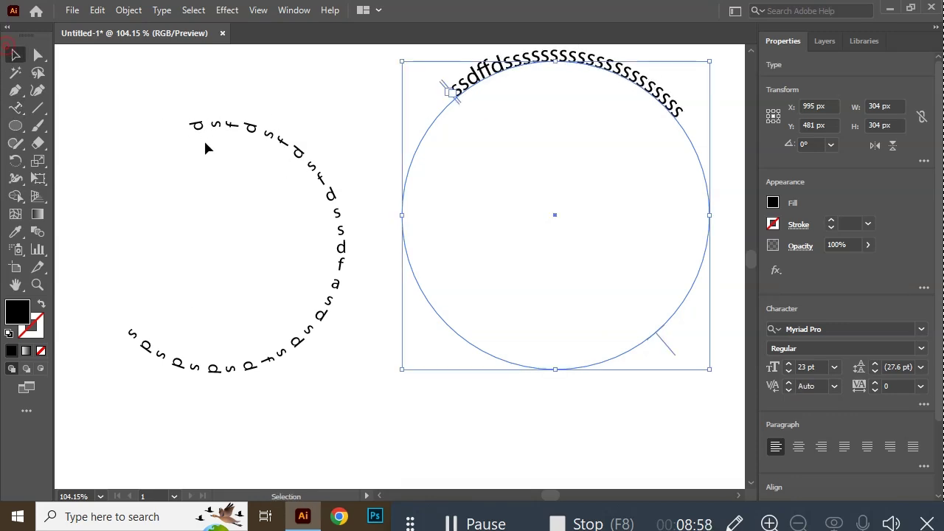
left_click_drag(280, 151, 281, 125)
left_click_drag(156, 72, 600, 215)
Delete both circular text objects and create a text frame filled with Lorem ipsum.
key("Delete")
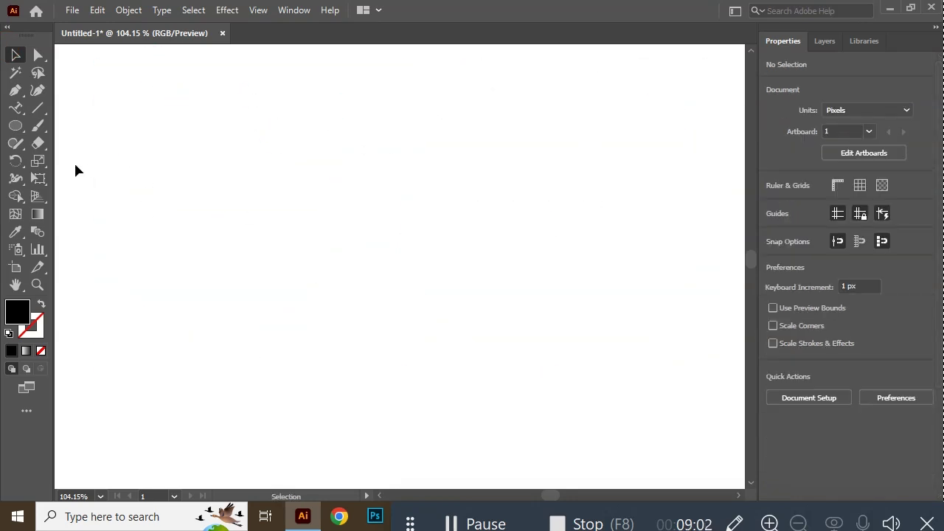
left_click(17, 109)
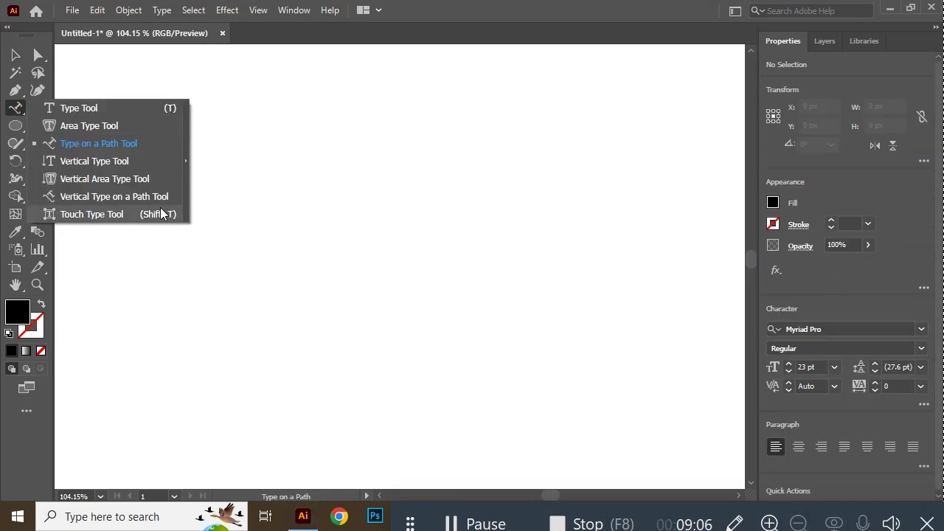
left_click(9, 57)
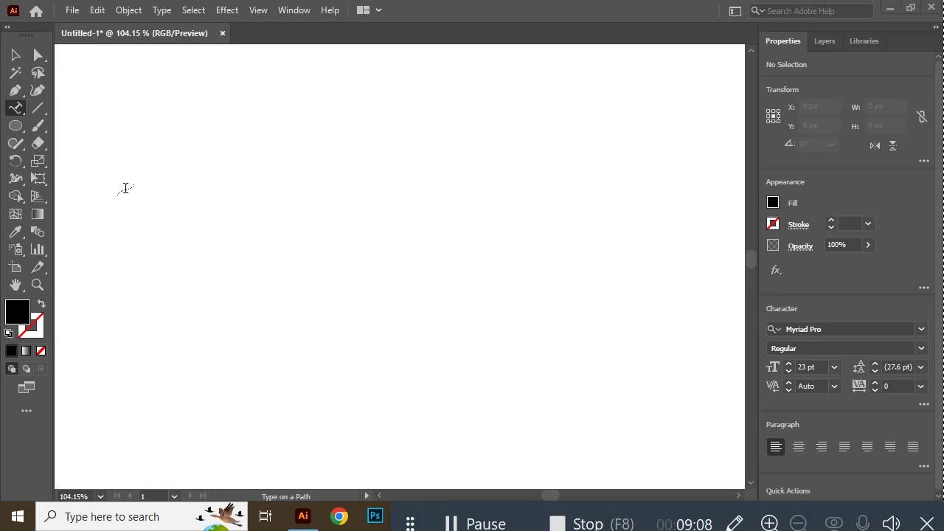
left_click(16, 109)
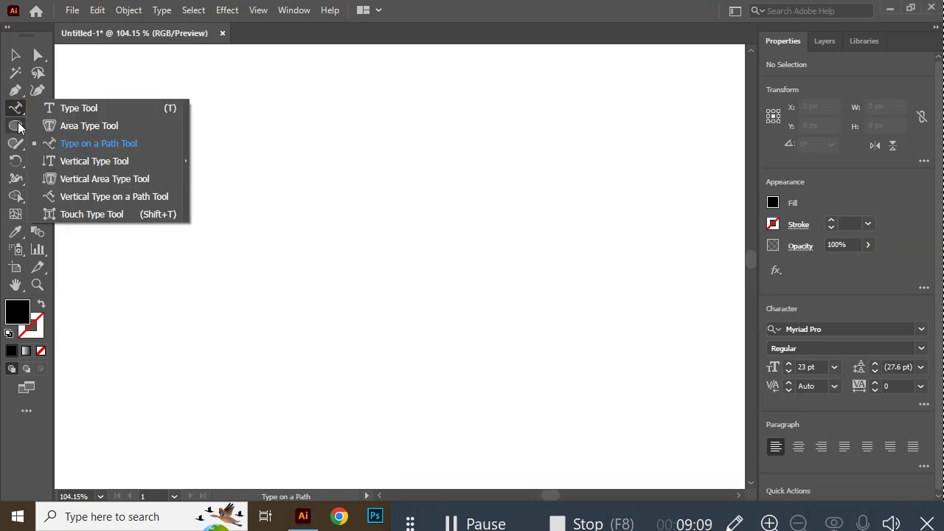
left_click(66, 108)
left_click_drag(183, 124, 485, 438)
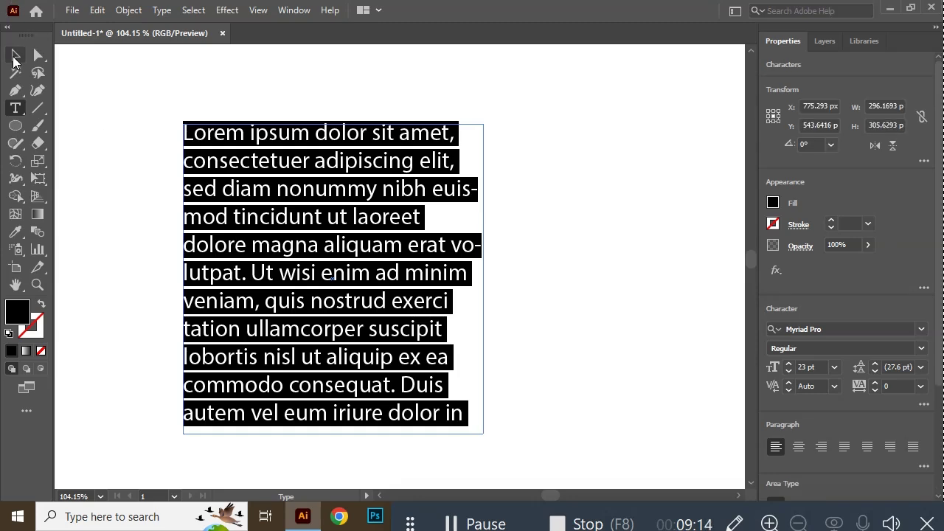
Lift the e in Lorem above the line with Touch Type and colour it red.
left_click(15, 54)
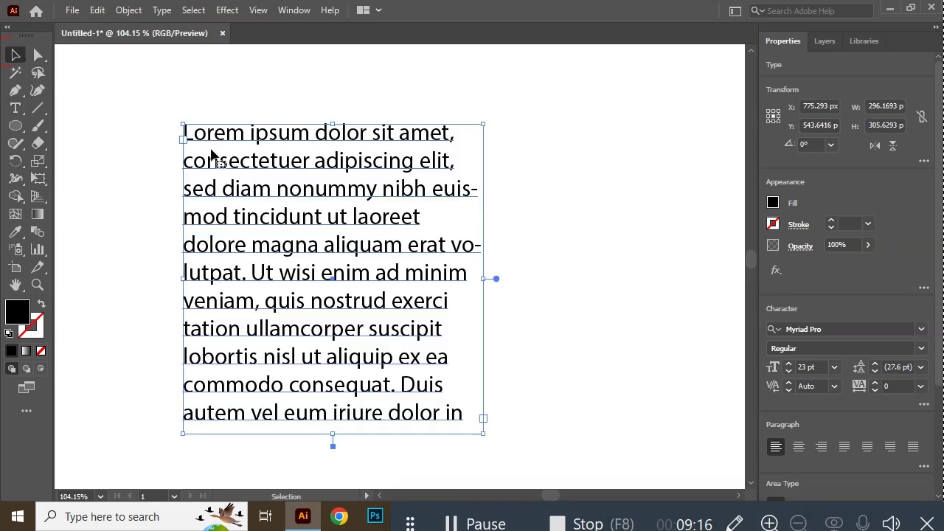
left_click(17, 111)
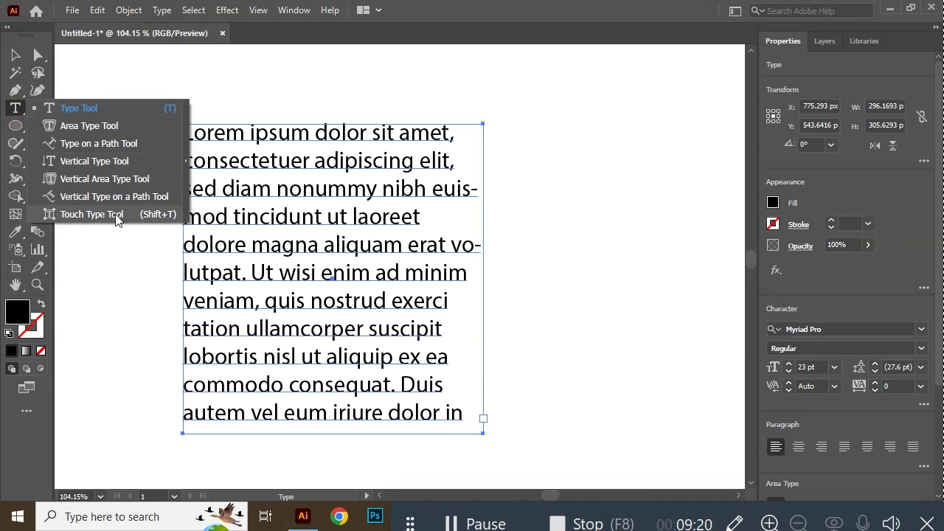
left_click(115, 214)
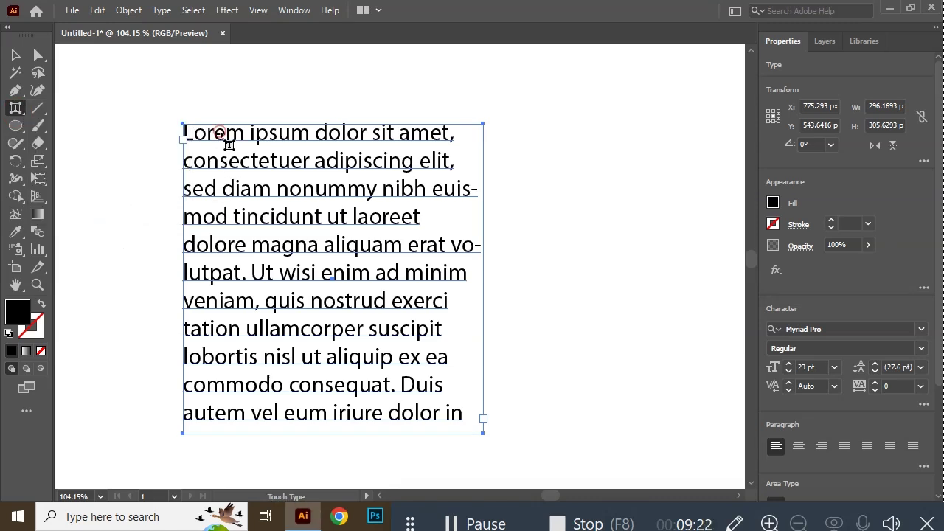
mouse_move(225, 141)
left_mouse_down()
mouse_move(245, 157)
mouse_move(212, 131)
mouse_move(214, 107)
left_mouse_up()
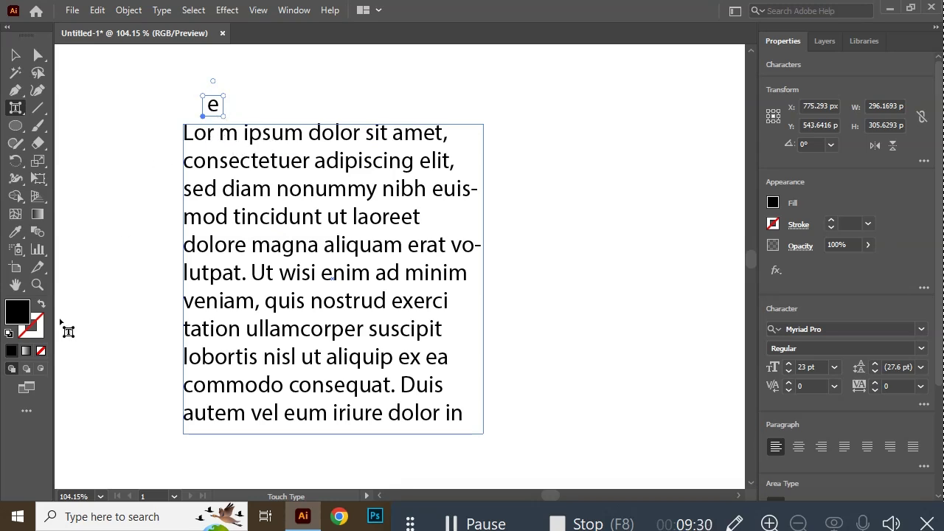
double_click(23, 310)
left_click(550, 263)
left_click(716, 249)
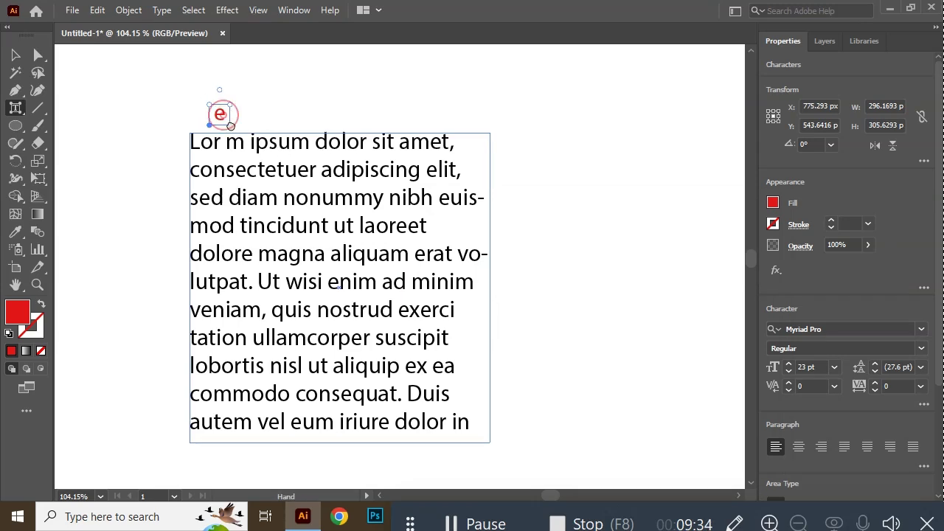
Delete the Lorem ipsum text frame along with its red e.
key("space")
key("Escape")
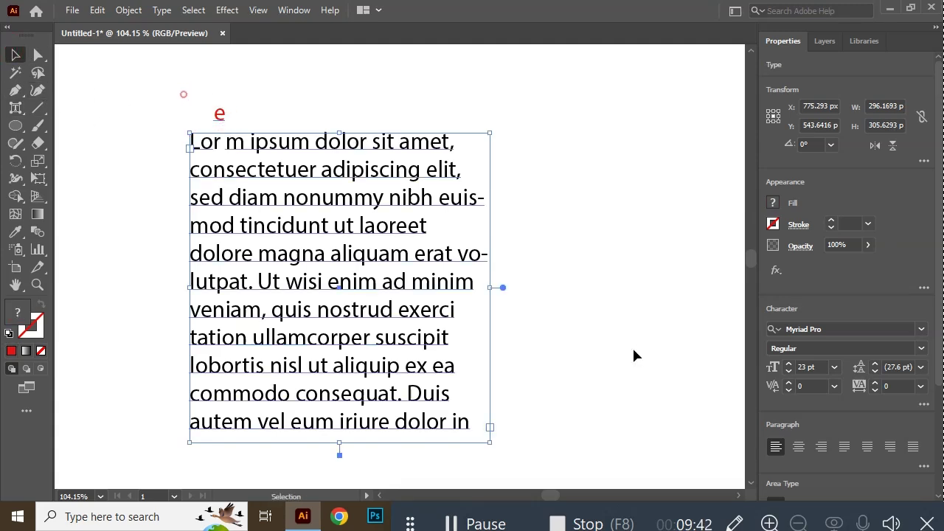
key("Delete")
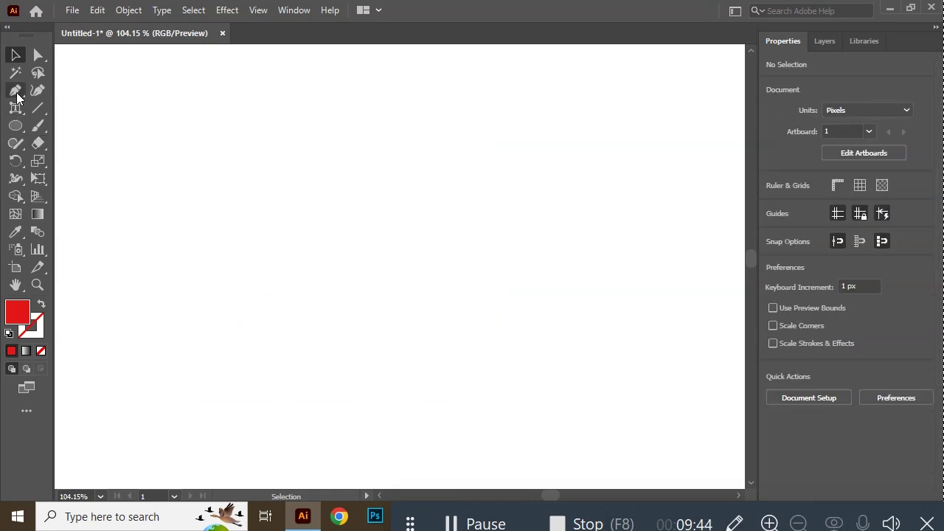
Type RA GRAPHICS as point text, scale it to about 90 pt and center it.
left_click(15, 108)
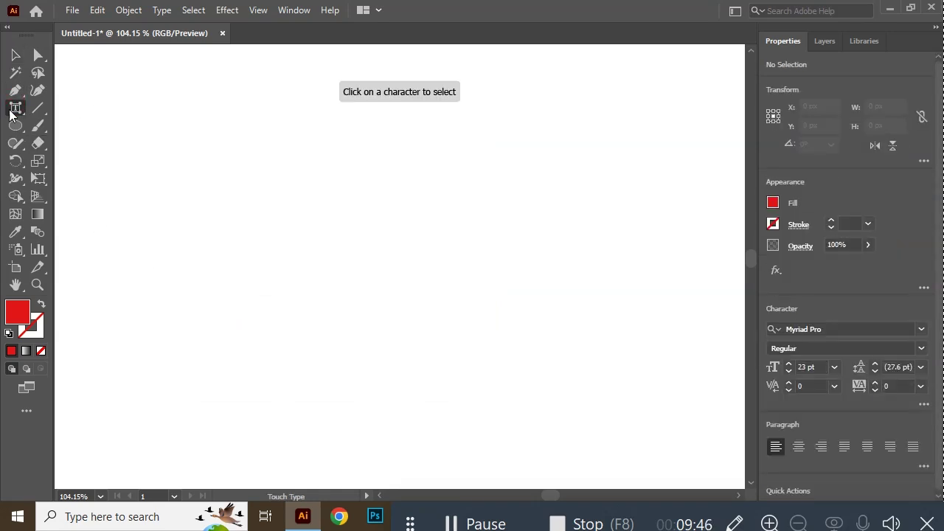
left_click(11, 114)
left_click(288, 195)
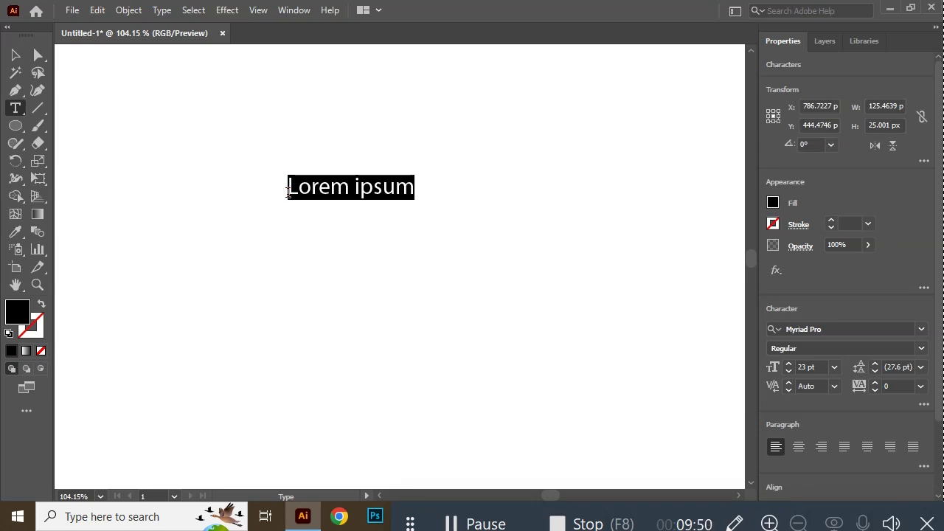
type("RA GRAPHICS")
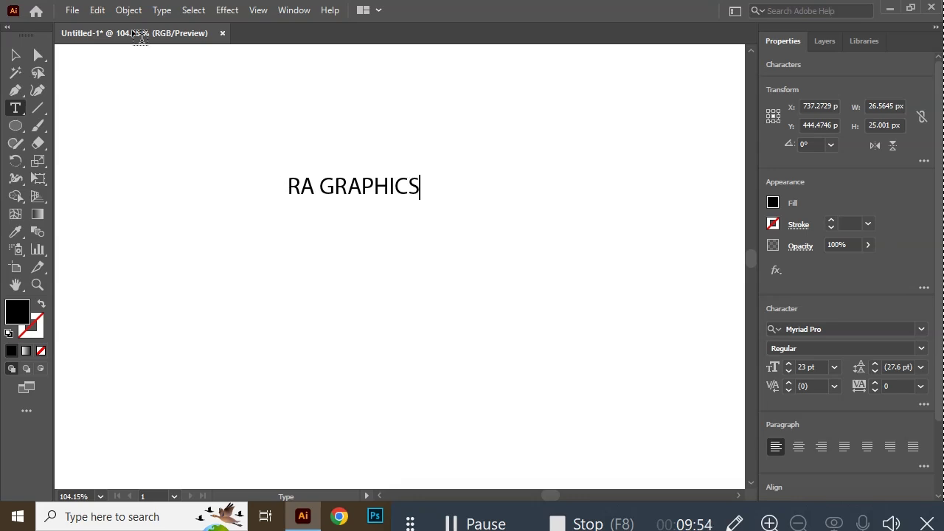
left_click(15, 55)
left_click_drag(419, 199, 472, 322)
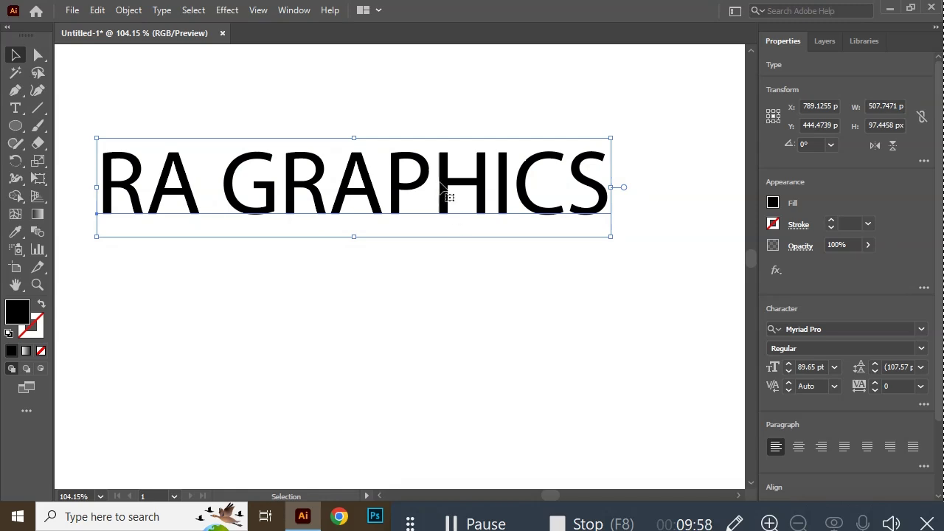
left_click_drag(450, 191, 467, 238)
left_click_drag(12, 109, 113, 213)
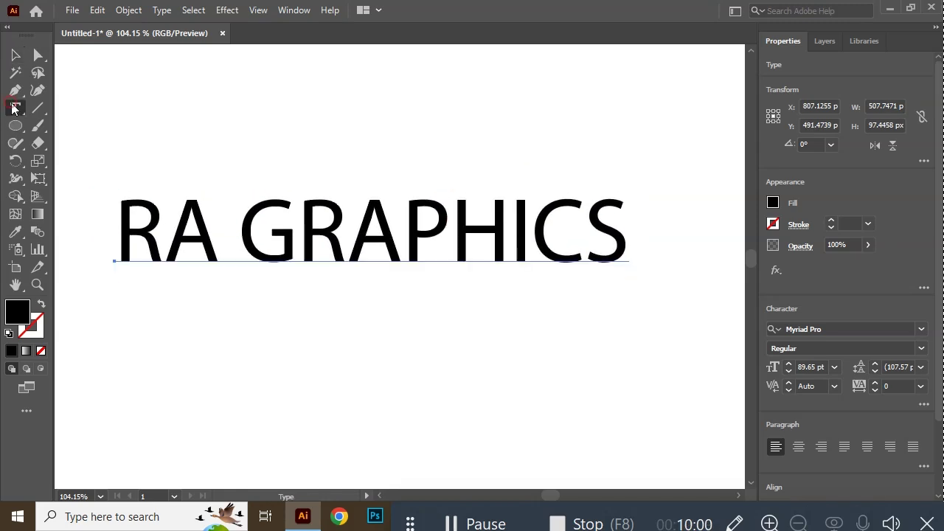
Tilt the first A about 17 degrees, enlarge it and colour it dark red.
left_click(113, 214)
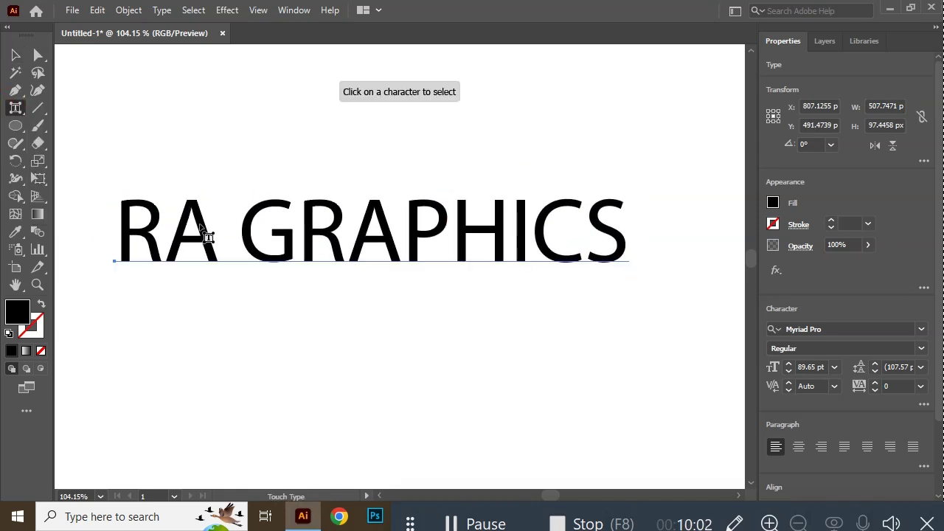
left_click(201, 233)
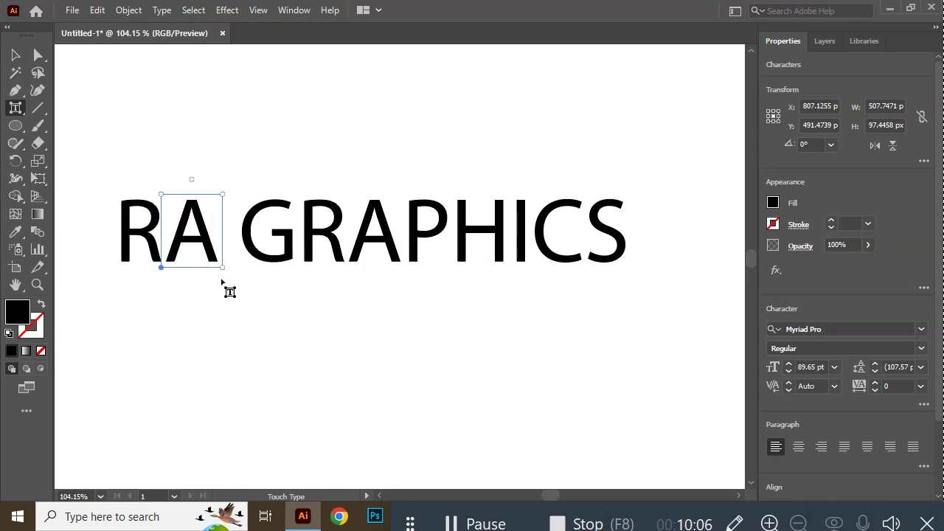
mouse_move(192, 179)
left_mouse_down()
mouse_move(208, 183)
mouse_move(191, 167)
left_mouse_up()
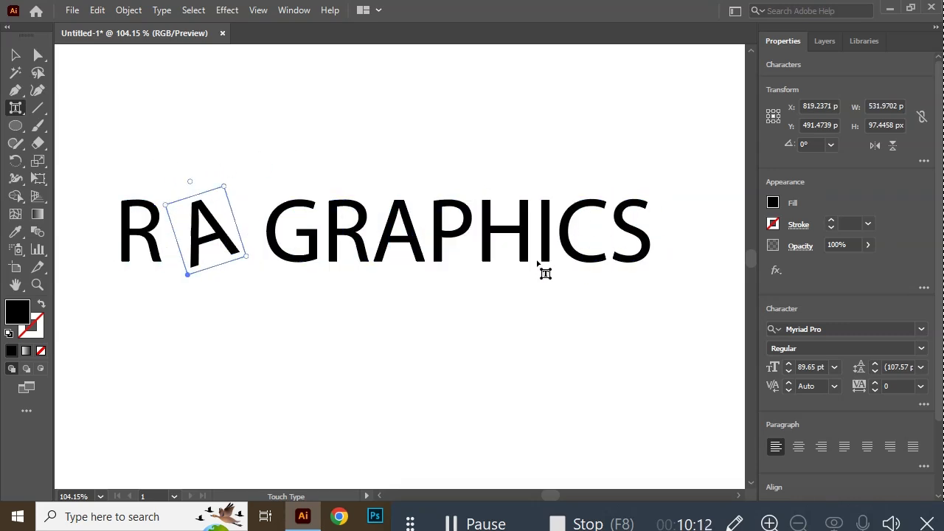
left_click_drag(226, 186, 250, 167)
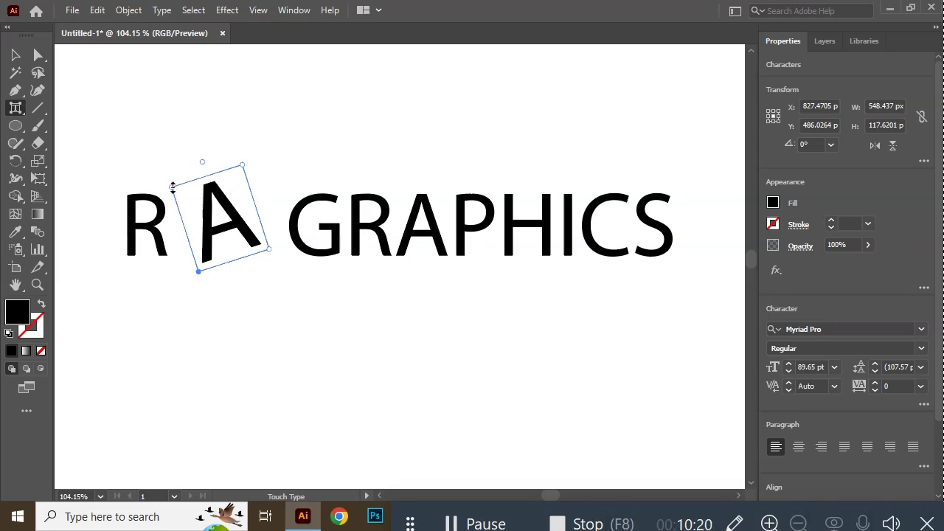
left_click_drag(171, 187, 155, 179)
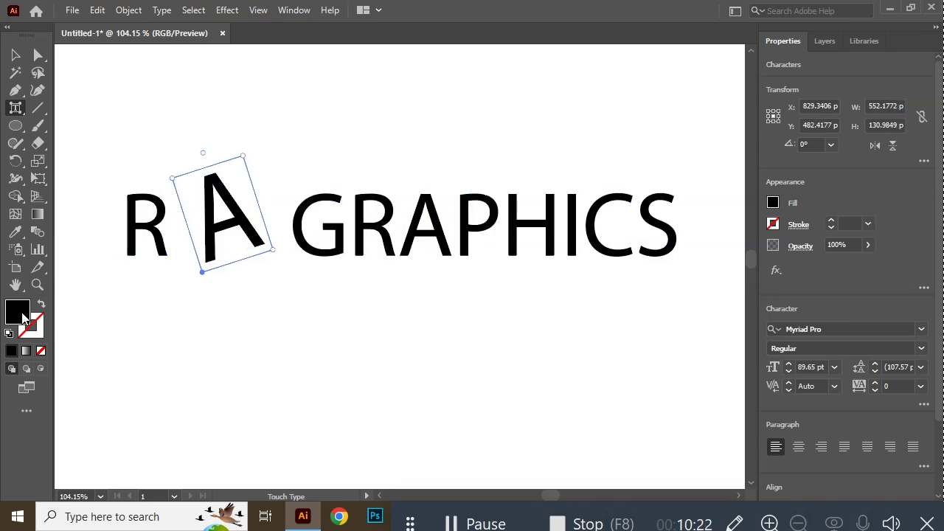
double_click(19, 311)
left_click(553, 327)
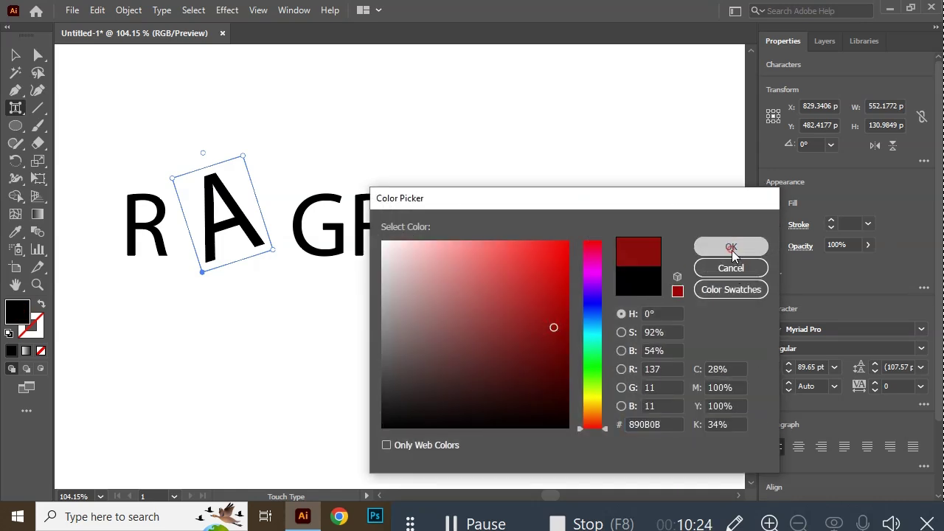
left_click(730, 246)
Tilt the H in GRAPHICS about 17 degrees and colour it bright yellow.
left_click(15, 111)
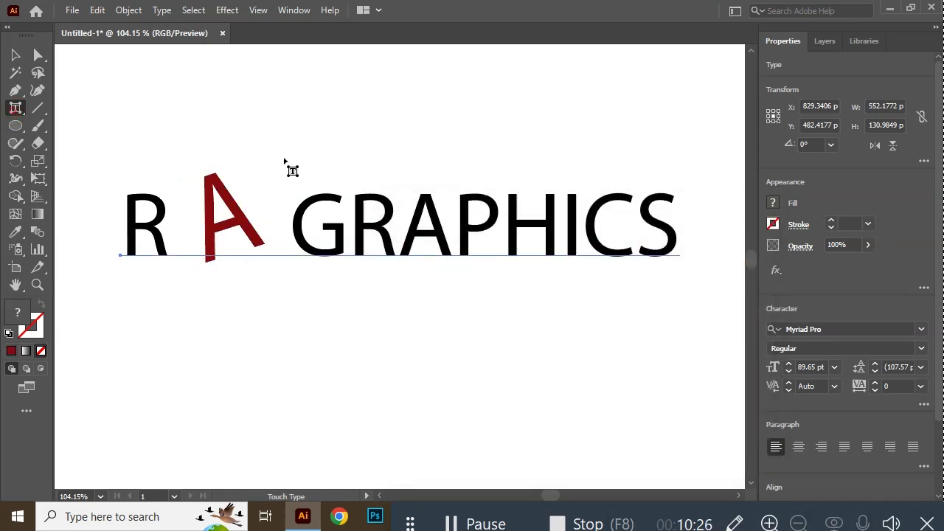
left_click(446, 247)
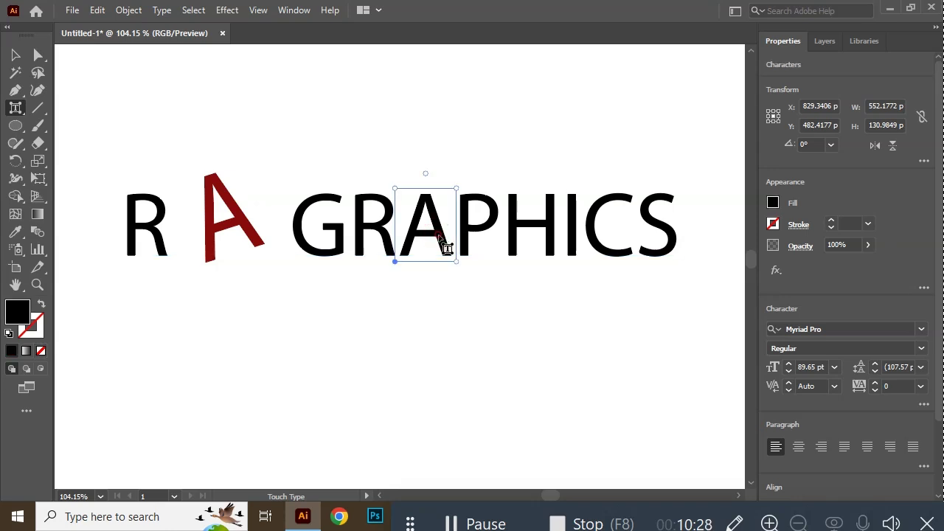
left_click(544, 232)
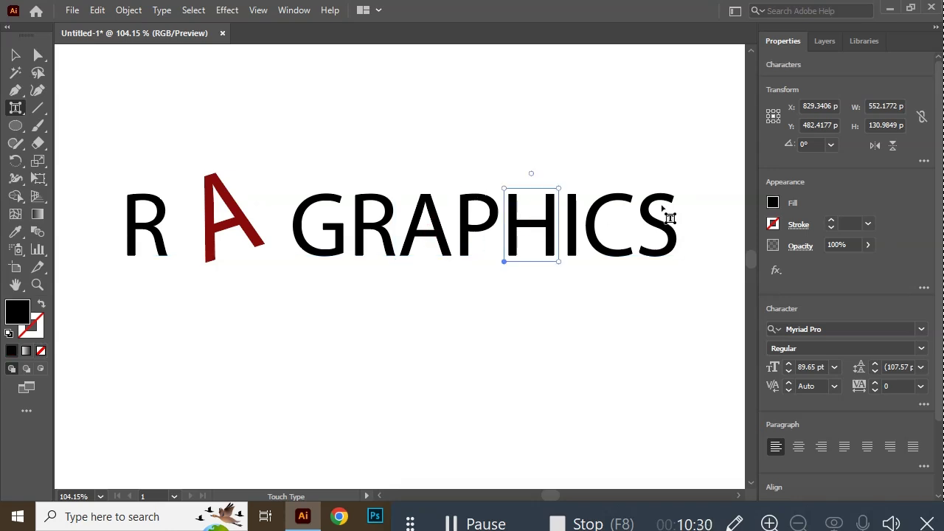
left_click_drag(561, 264, 567, 274)
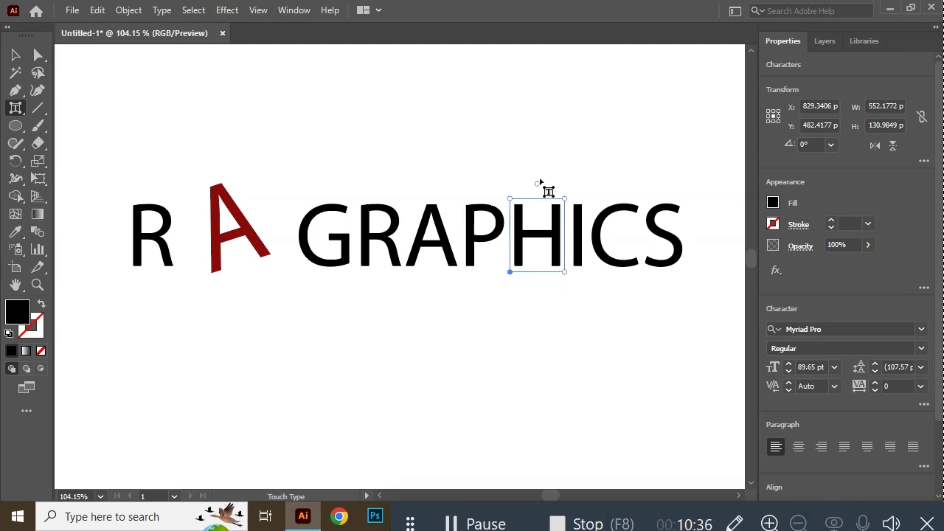
left_click_drag(537, 184, 553, 183)
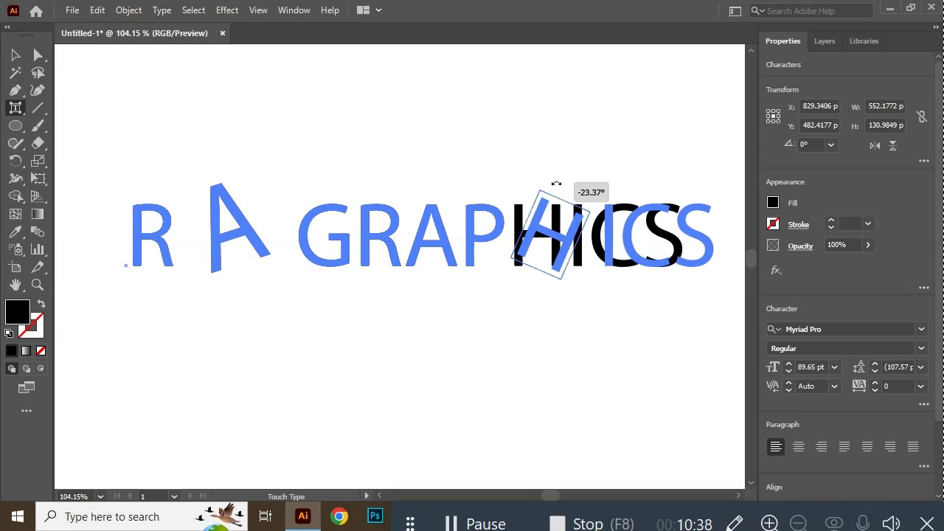
double_click(17, 311)
left_click_drag(592, 409, 593, 398)
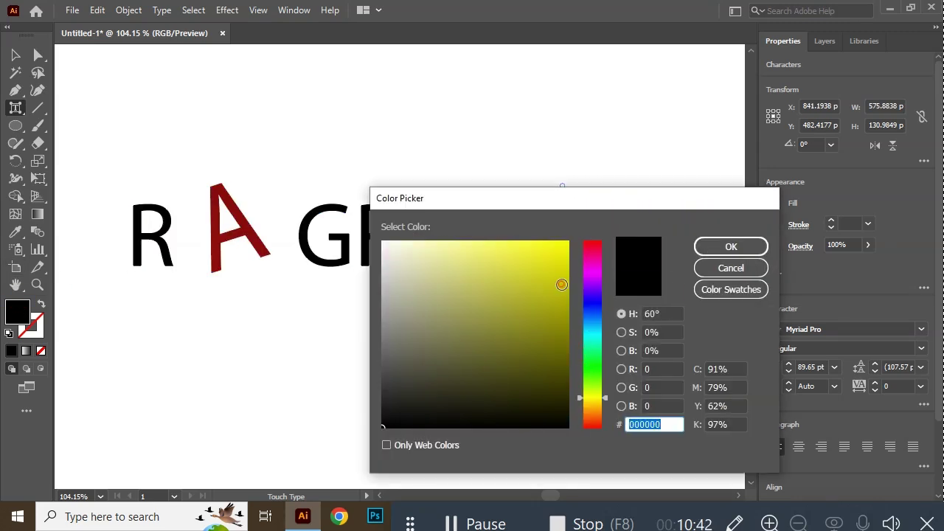
left_click(564, 264)
left_click(716, 246)
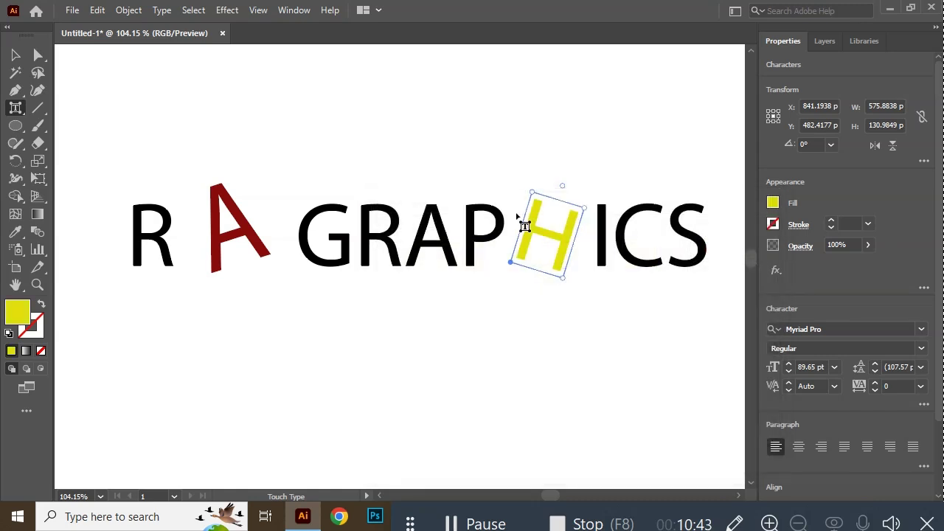
Colour the R in GRAPHICS magenta and tilt it about 11 degrees clockwise.
left_click(419, 234)
left_click(375, 245)
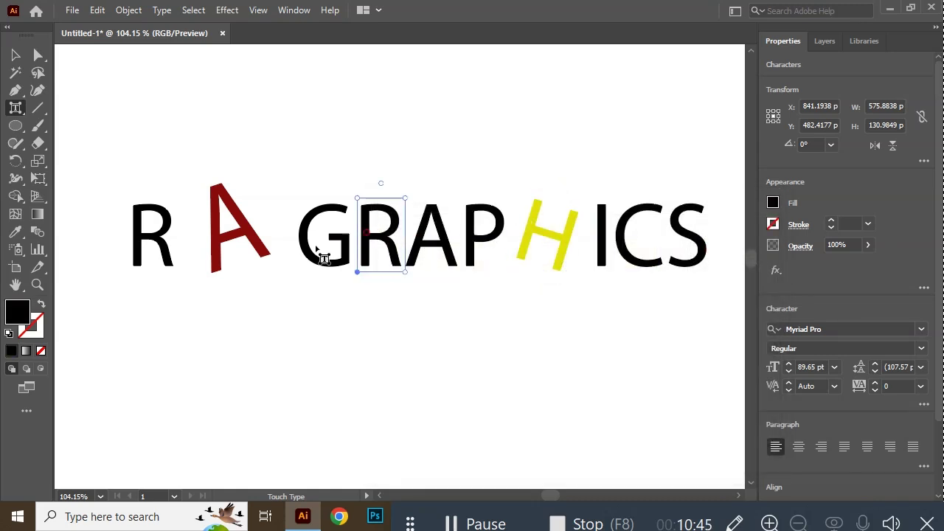
double_click(16, 313)
left_click_drag(587, 344, 590, 311)
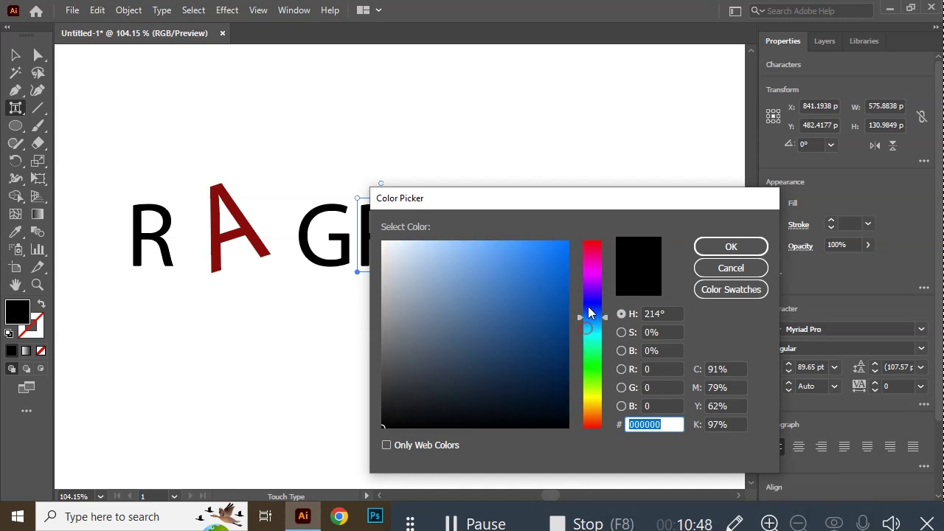
left_click(567, 243)
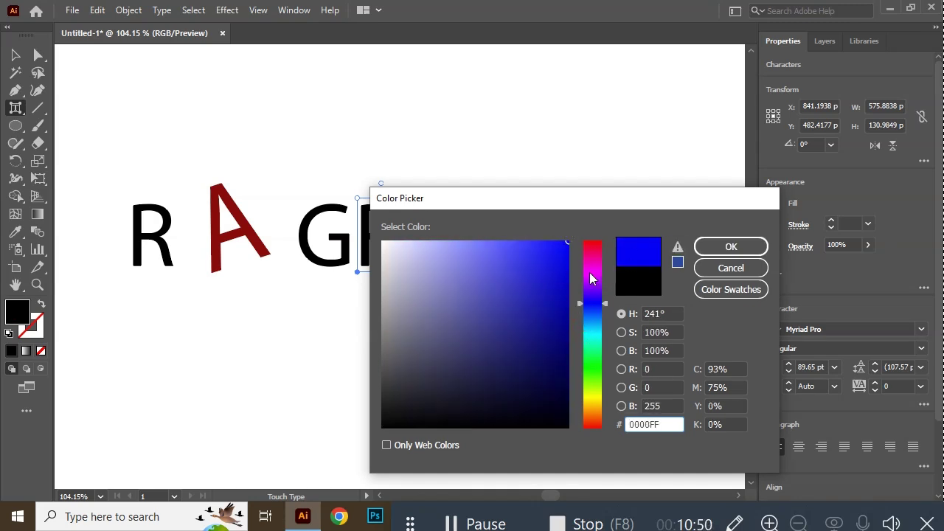
left_click(596, 272)
left_click(730, 247)
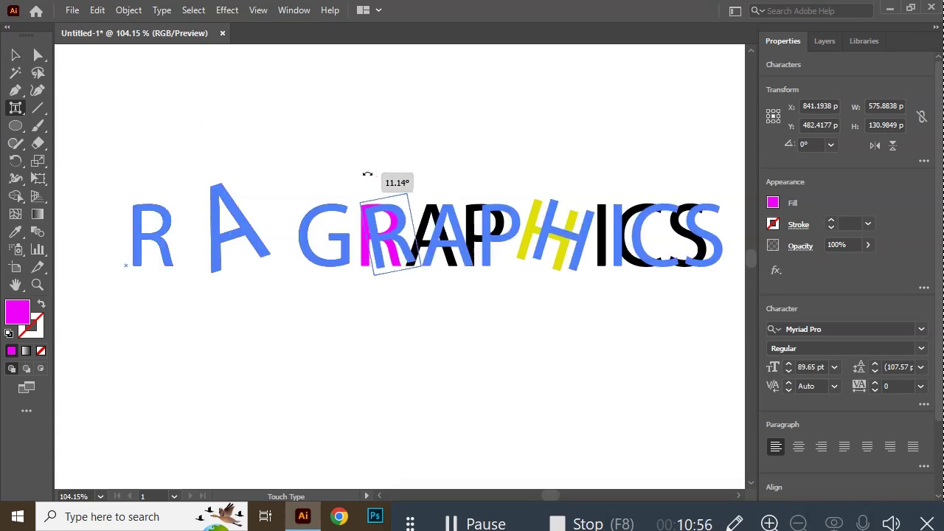
left_click_drag(378, 182, 366, 177)
left_click(15, 55)
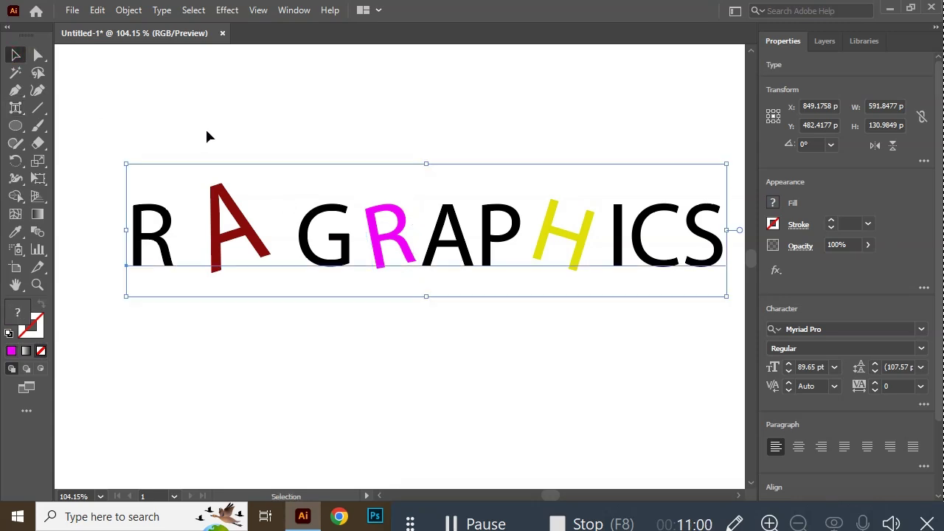
Delete the RA GRAPHICS text and show the Character panel from the Window menu.
key("Delete")
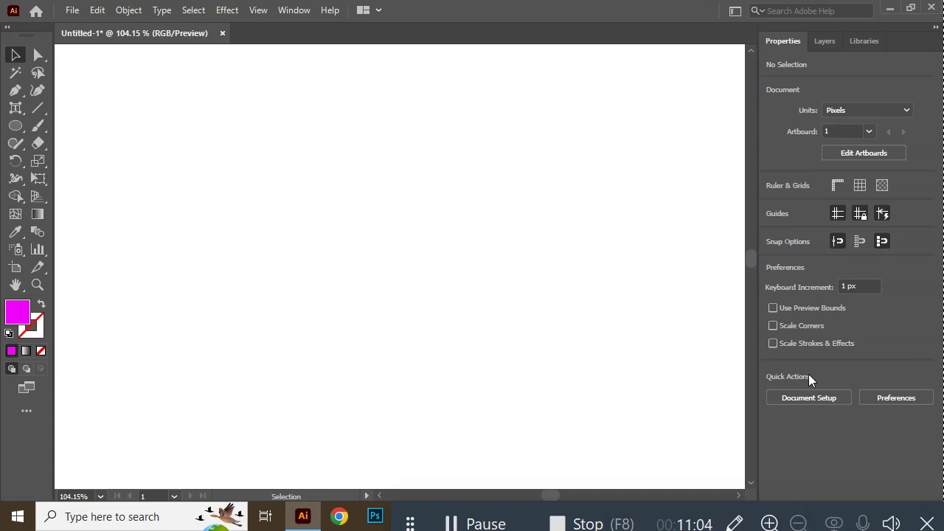
left_click(292, 10)
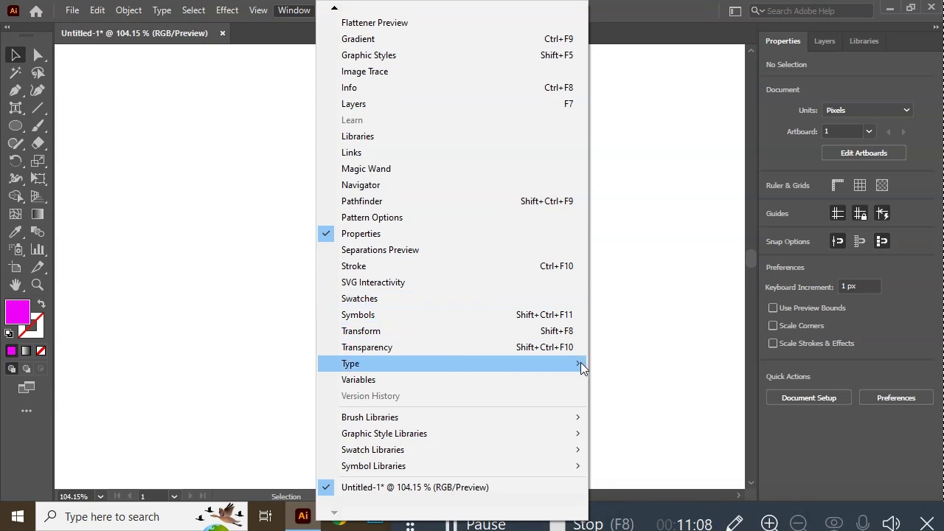
mouse_move(453, 363)
left_click(628, 362)
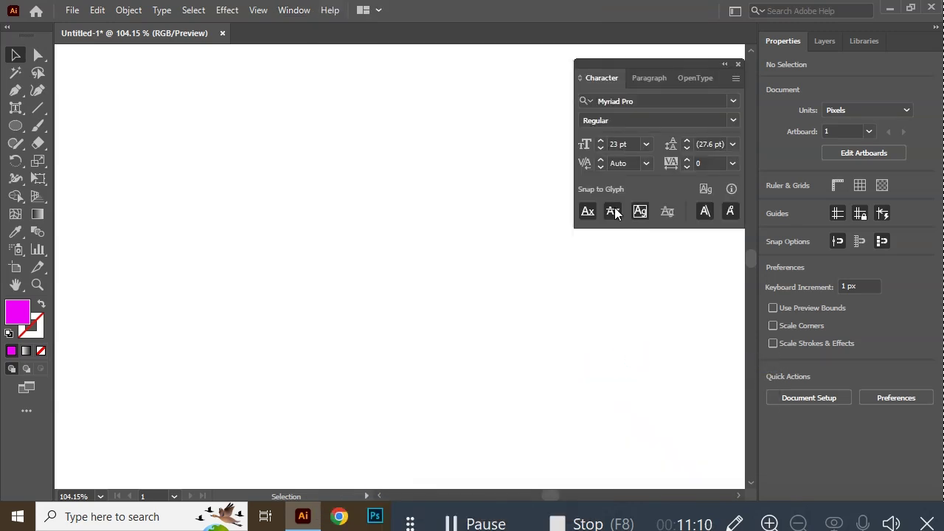
left_click(12, 110)
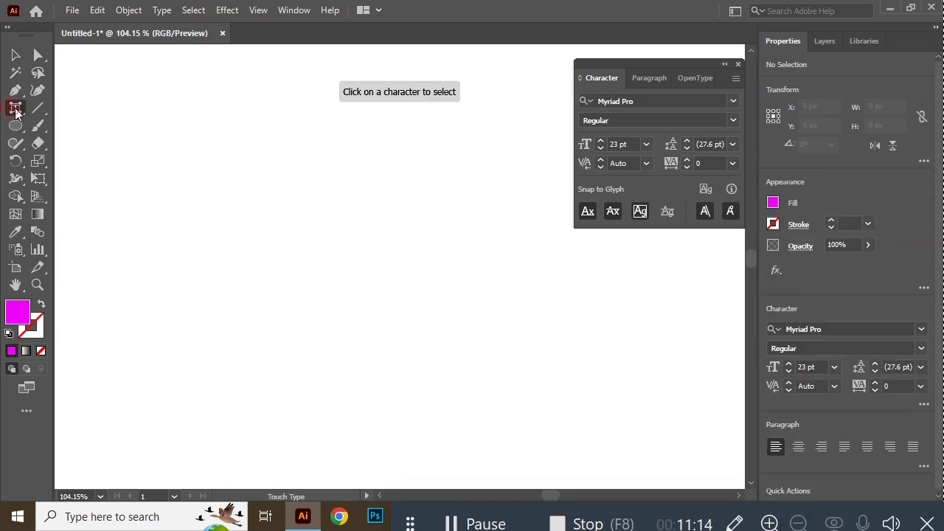
Place and delete a test line 'aad', then draw an area text frame filled with Lorem ipsum.
left_click_drag(15, 111, 77, 106)
left_click(222, 171)
type("aad")
left_click(14, 55)
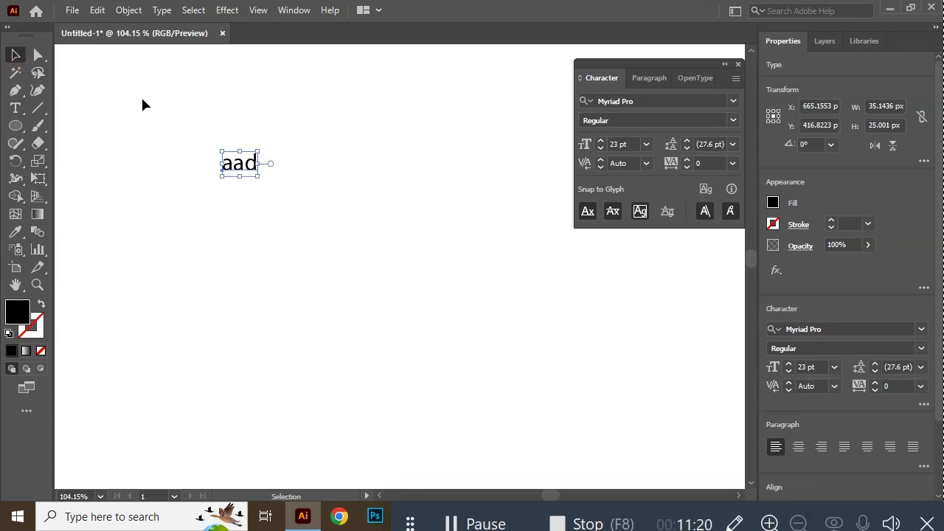
key("Delete")
left_click(14, 108)
left_click_drag(178, 117, 456, 416)
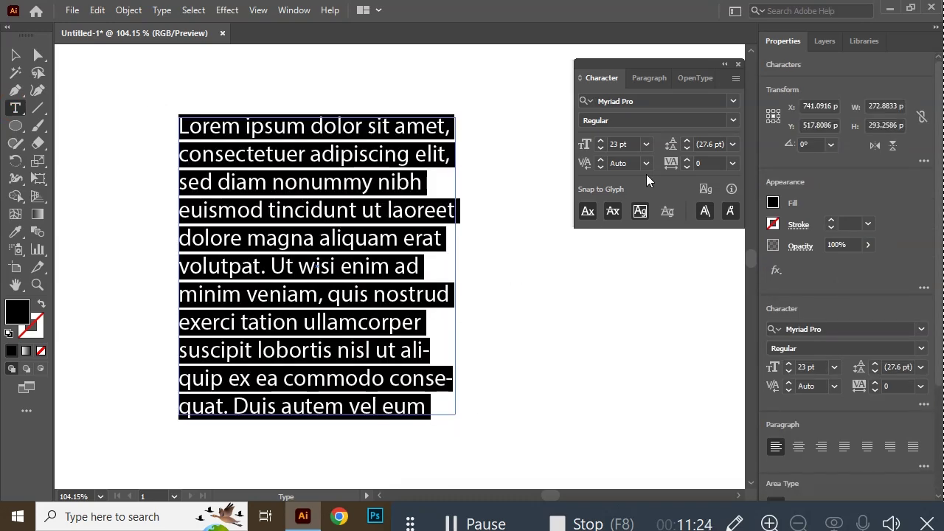
Use the Character panel spinners to settle on 25 pt size and 29 pt leading.
left_click(601, 140)
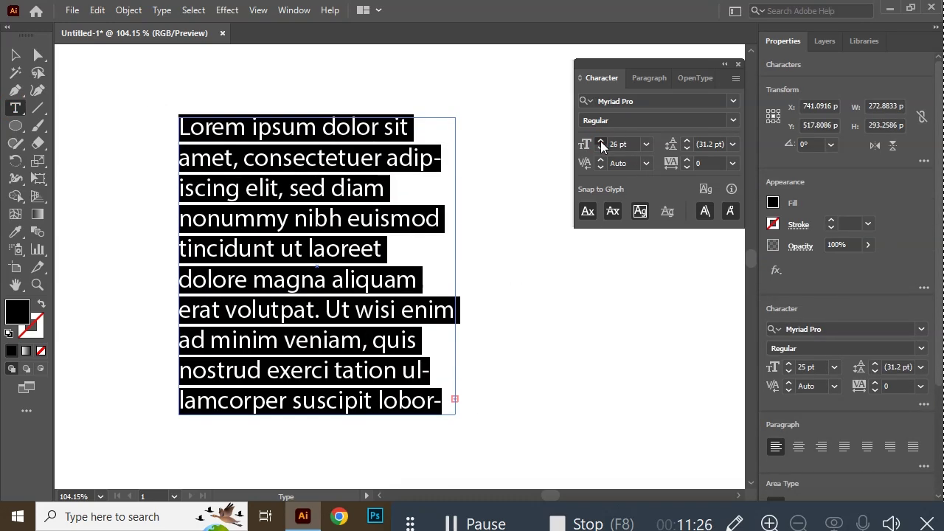
left_click(601, 140)
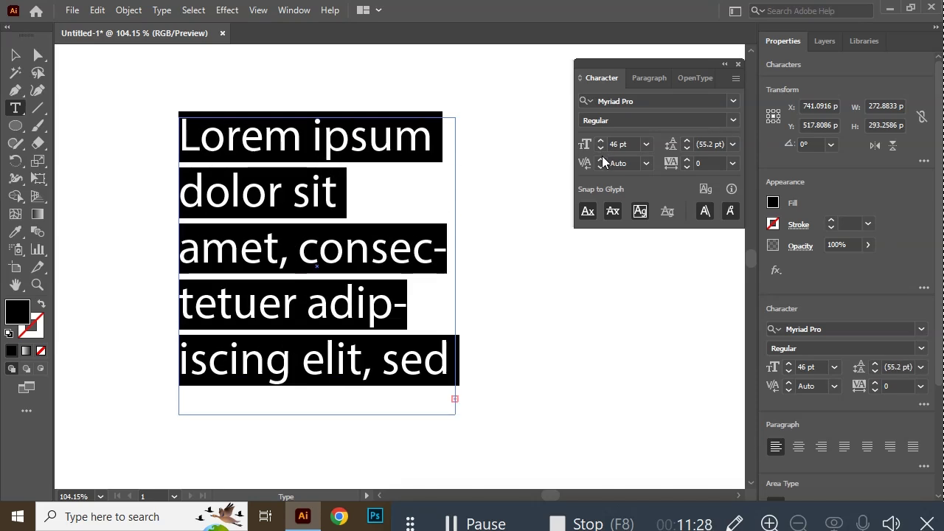
left_click(15, 55)
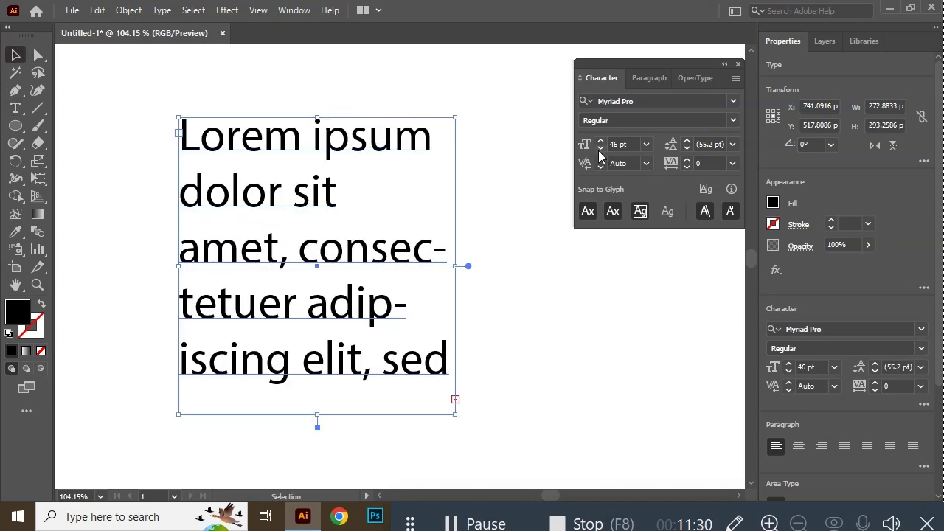
left_click(601, 148)
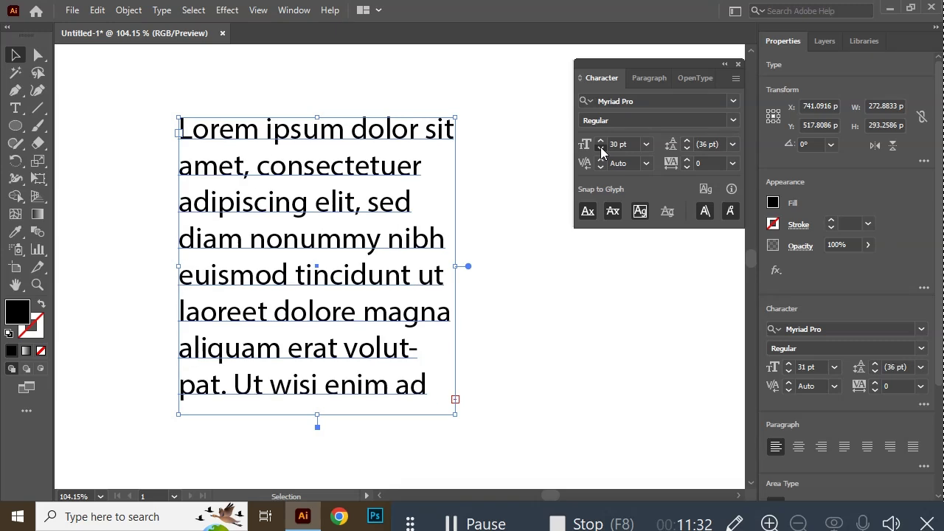
left_click(601, 141)
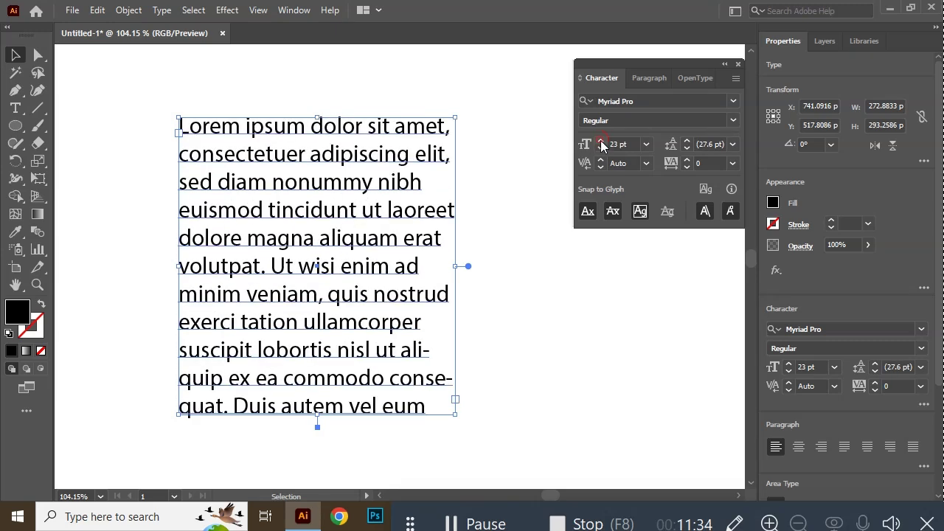
left_click(687, 142)
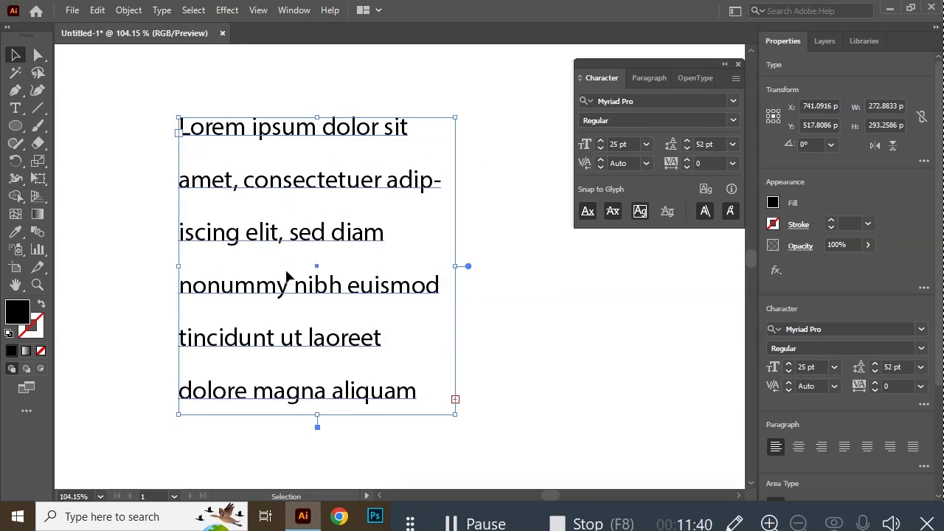
left_click(686, 147)
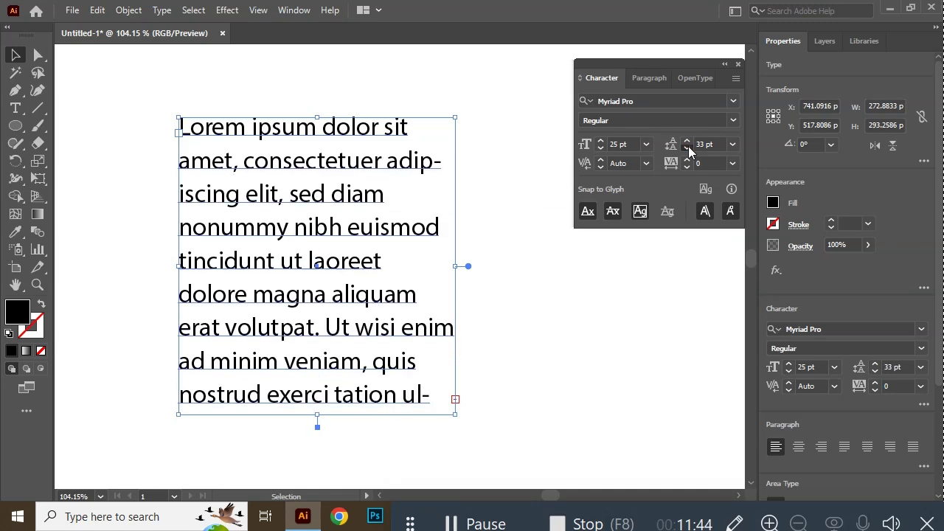
Dismiss the kerning alert and set the paragraph's tracking to 12.
left_click(600, 160)
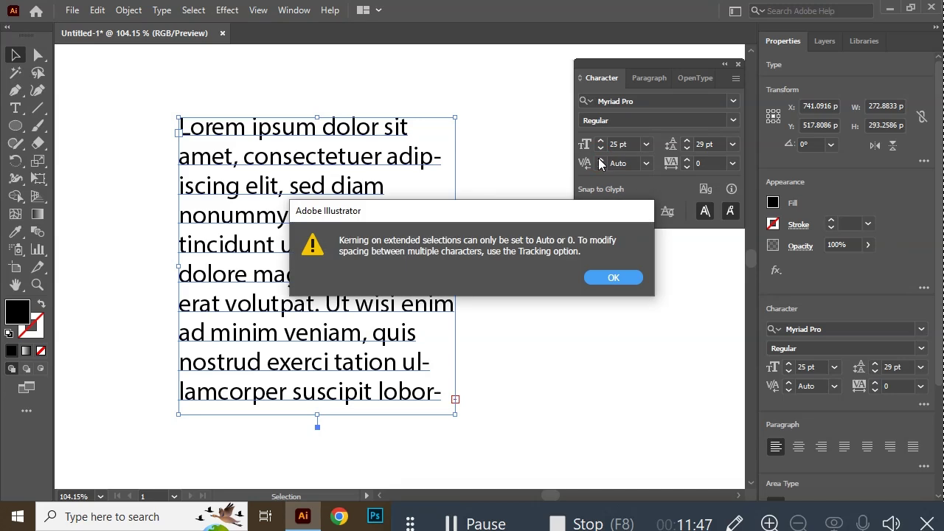
left_click(609, 275)
left_click(686, 159)
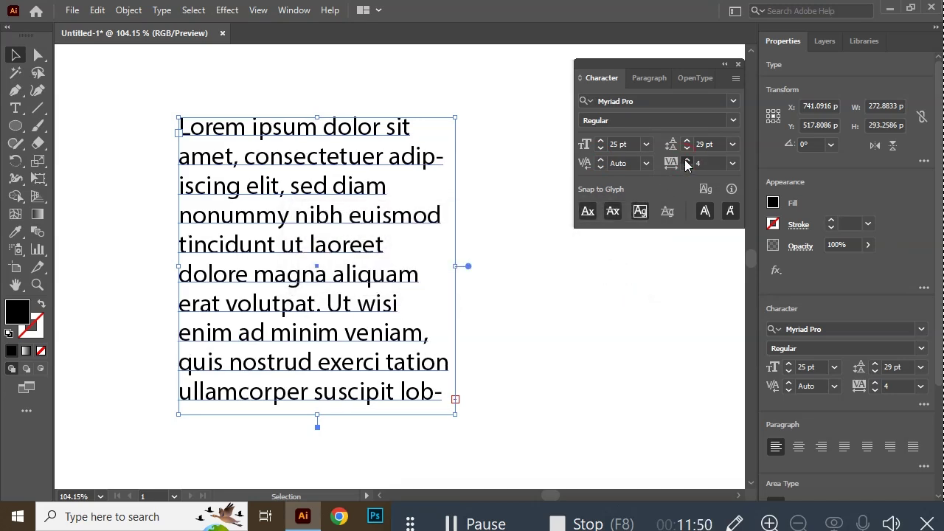
left_click(687, 160)
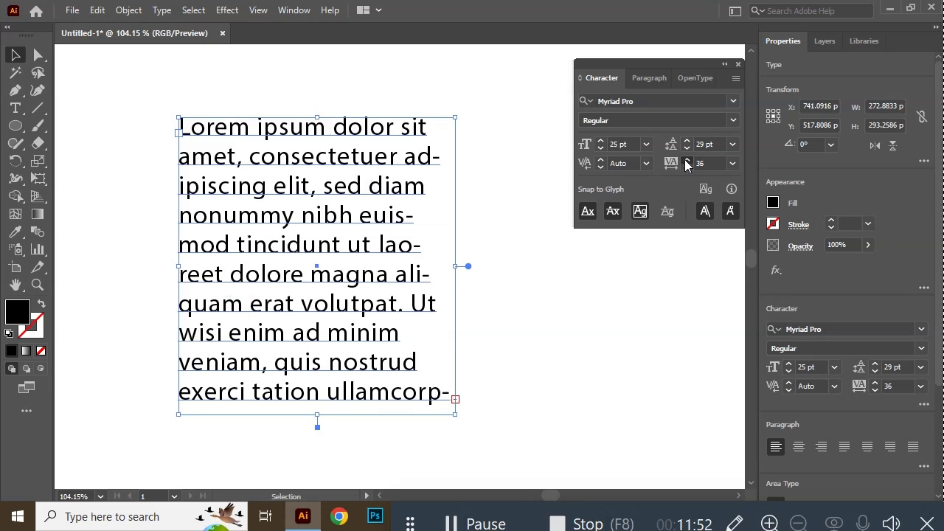
left_click(686, 159)
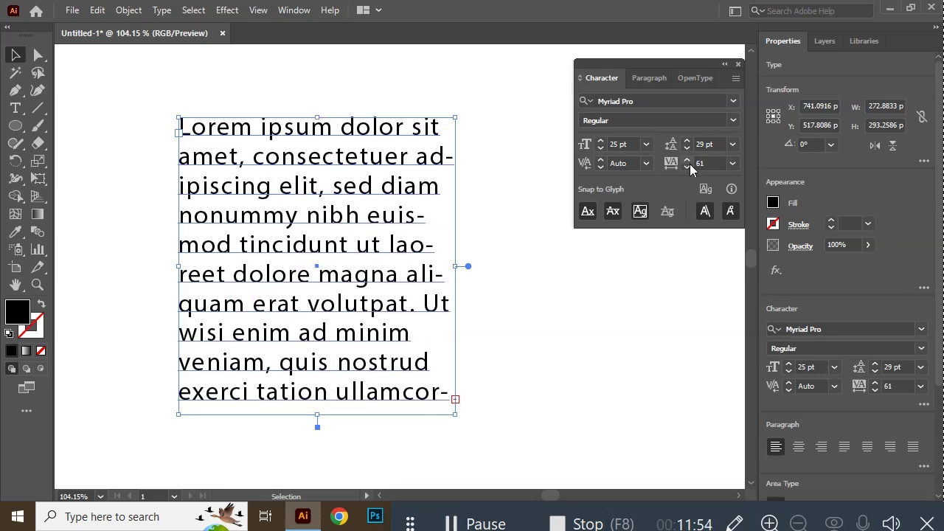
left_click(686, 166)
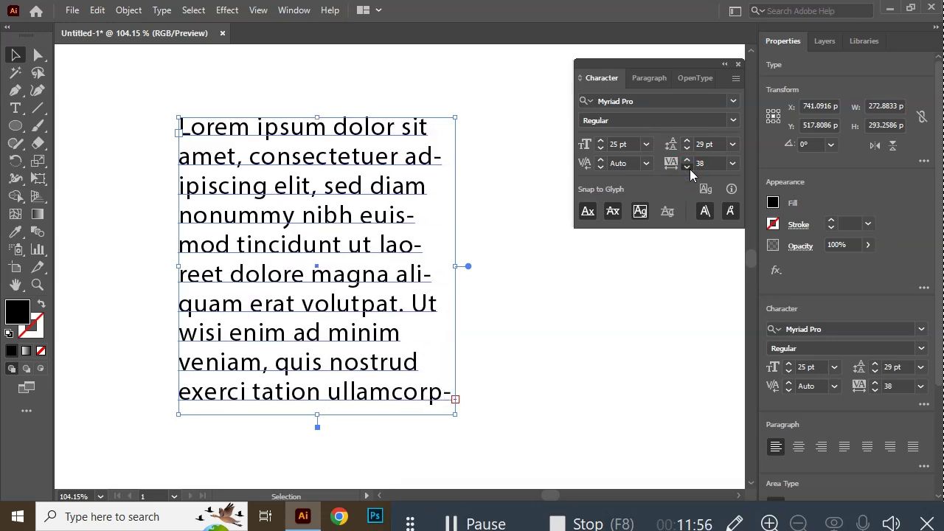
left_click(686, 166)
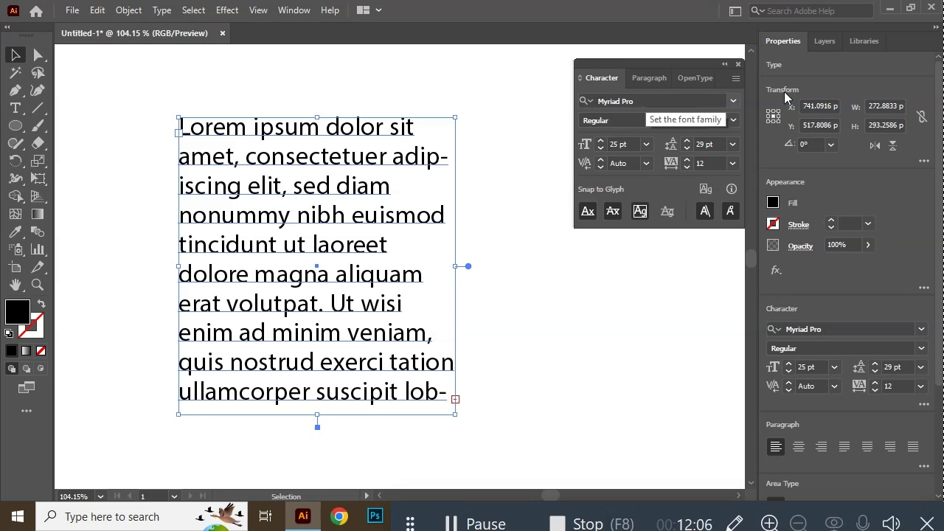
Change the paragraph font to Ethnocentric, then delete the paragraph text object.
left_click(732, 102)
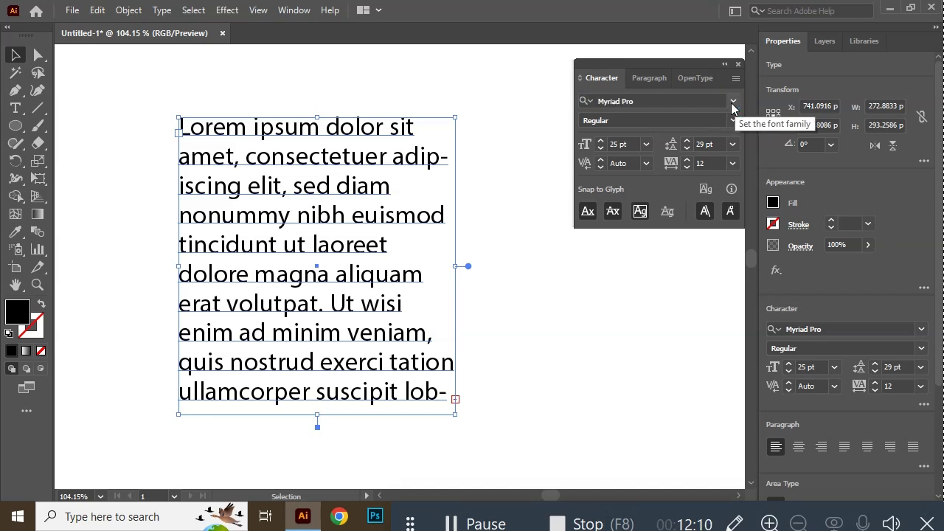
left_click(732, 102)
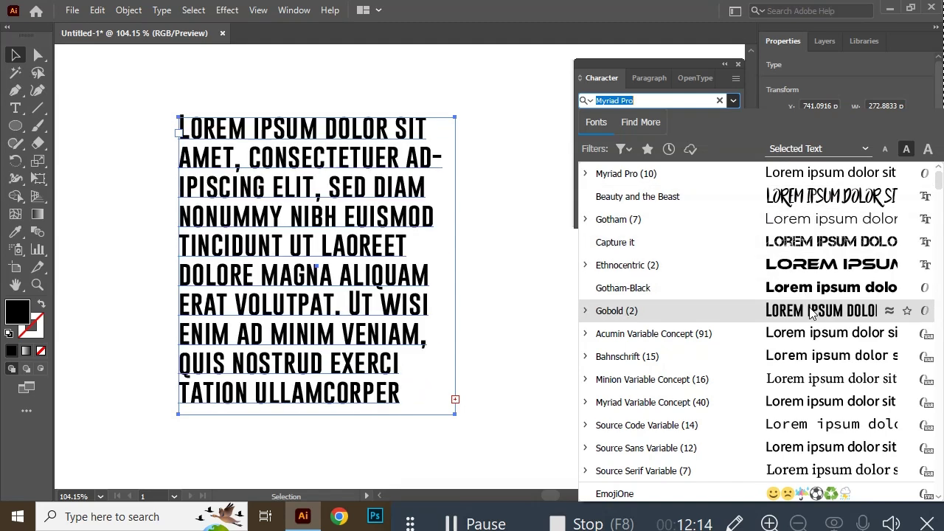
left_click(801, 265)
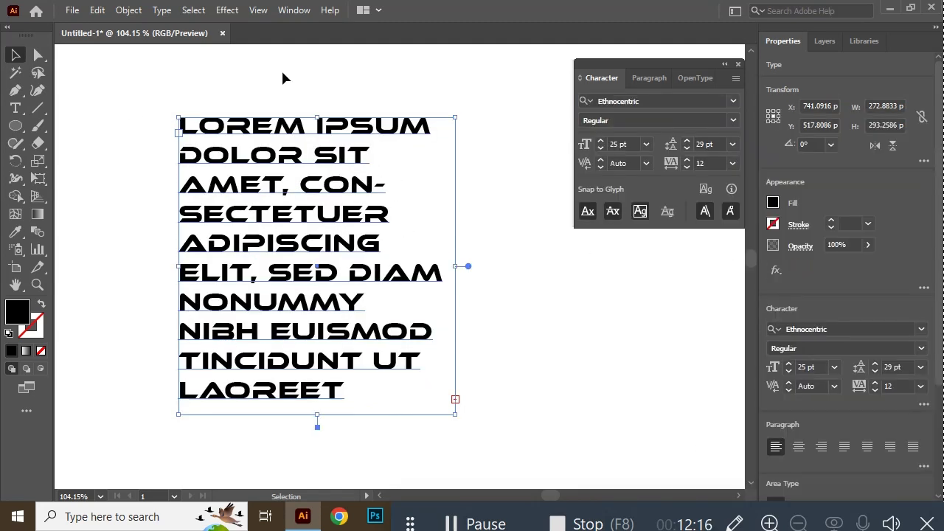
key("Delete")
Place a new placeholder text line and set it in Gotham-Black at 41 pt.
left_click(15, 107)
left_click(197, 162)
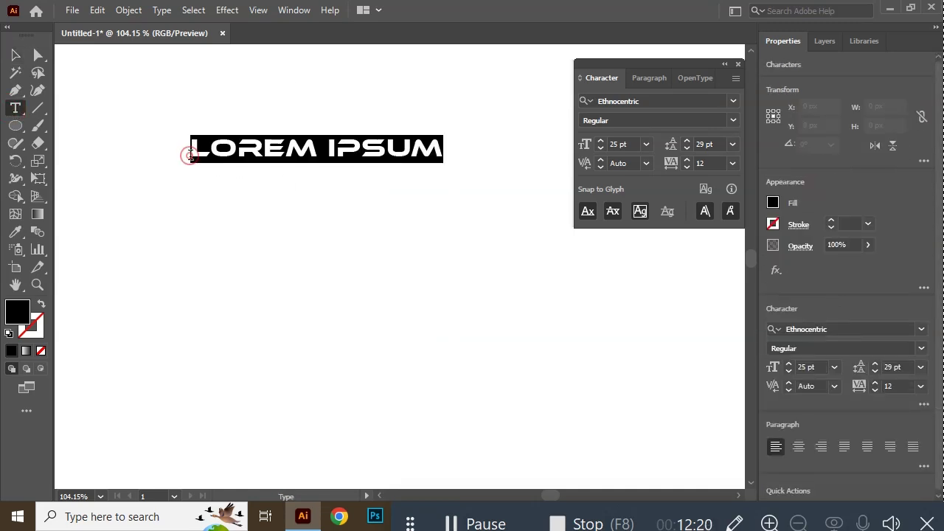
left_click(15, 55)
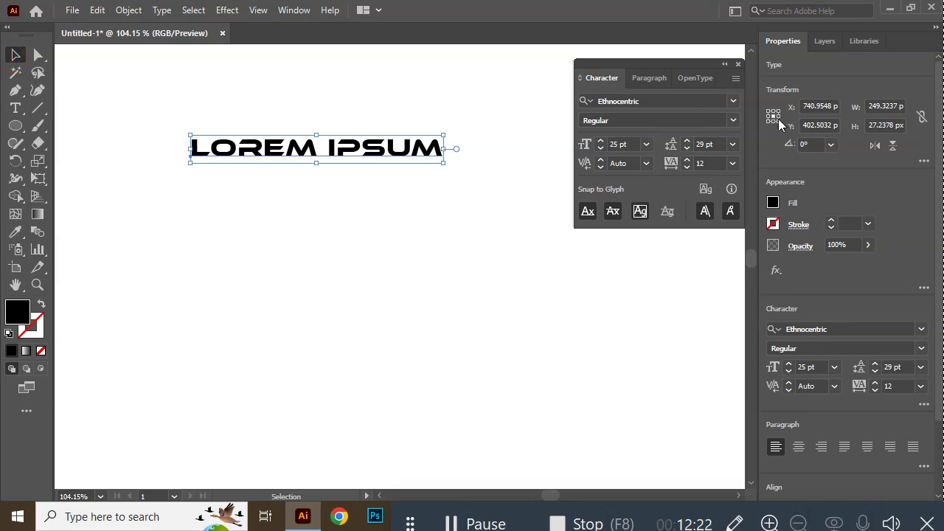
left_click(733, 101)
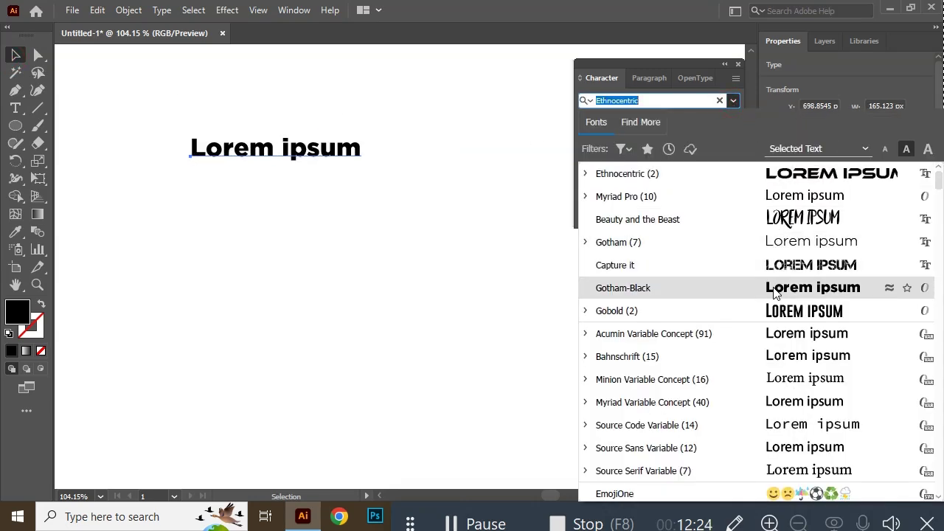
left_click(737, 287)
left_click(600, 141)
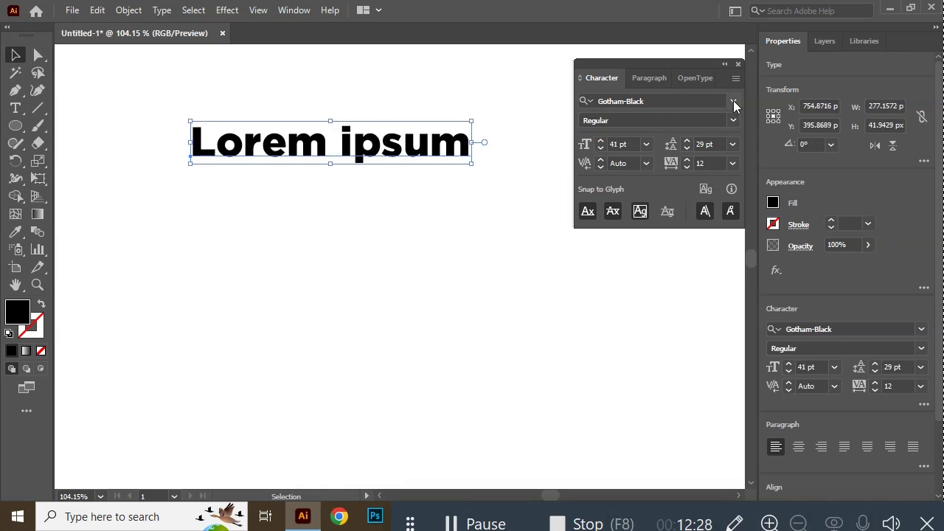
Try the Capture it font, then search 'got' and apply Gotham Light.
left_click(733, 100)
left_click(815, 289)
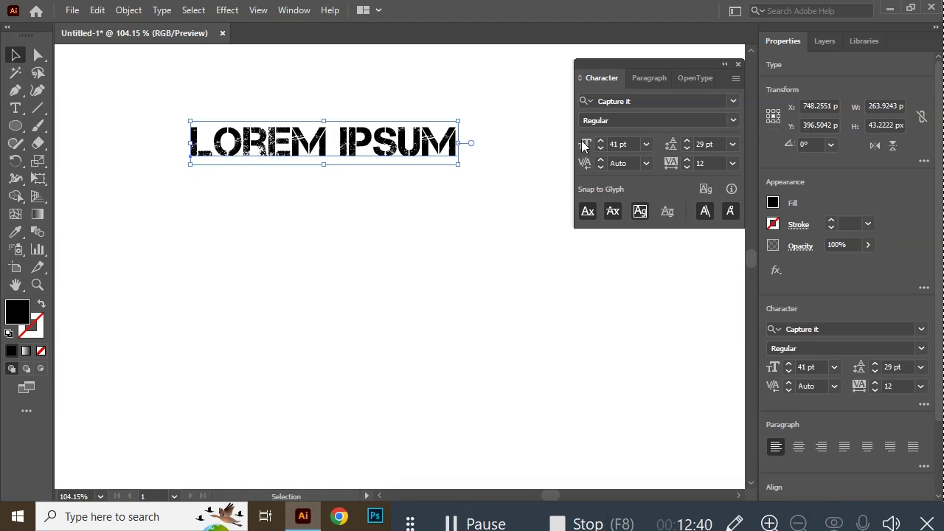
left_click(734, 102)
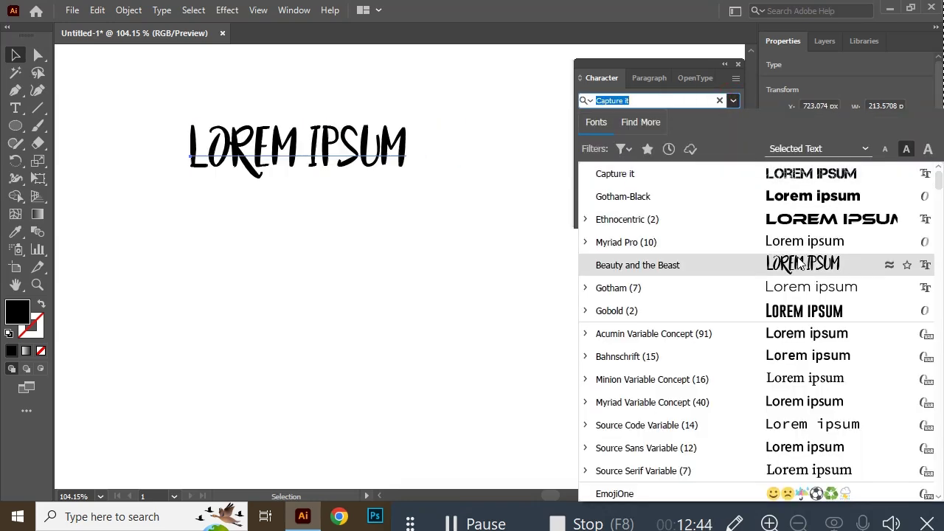
type("g")
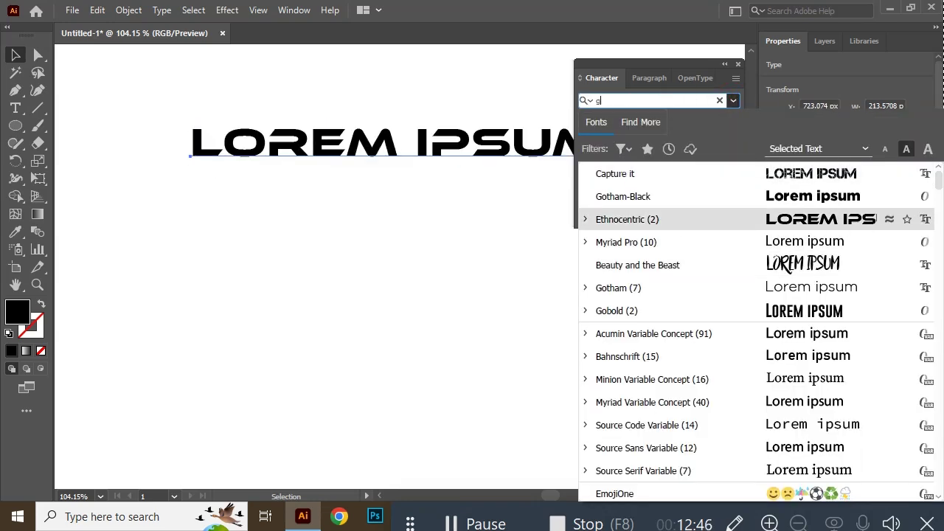
type("o")
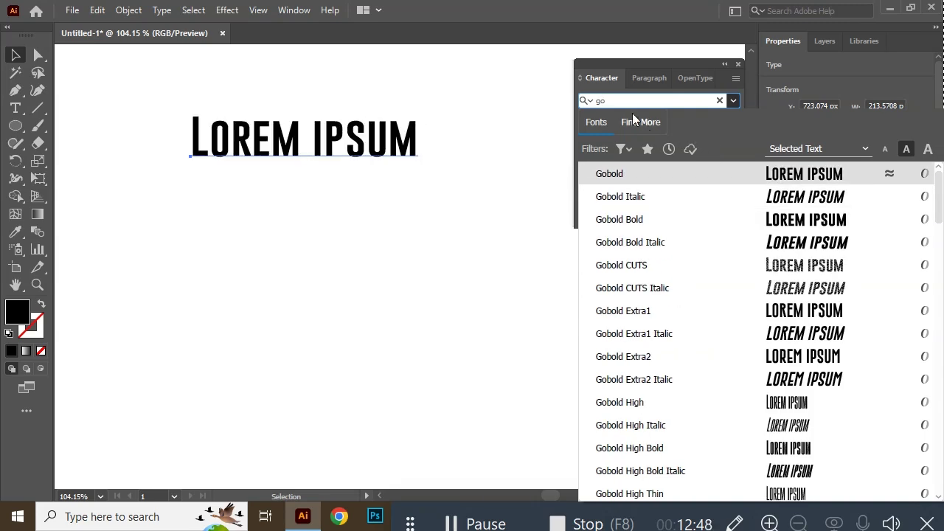
type("t")
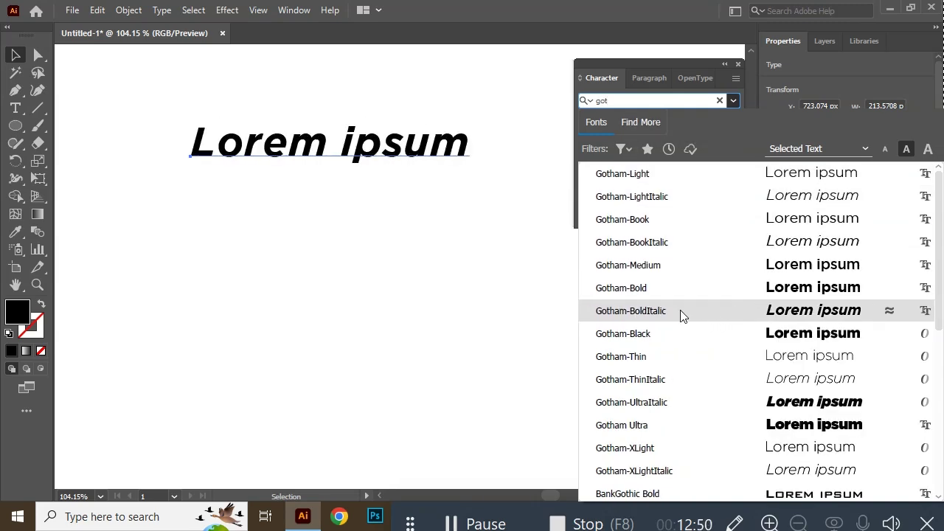
left_click(682, 175)
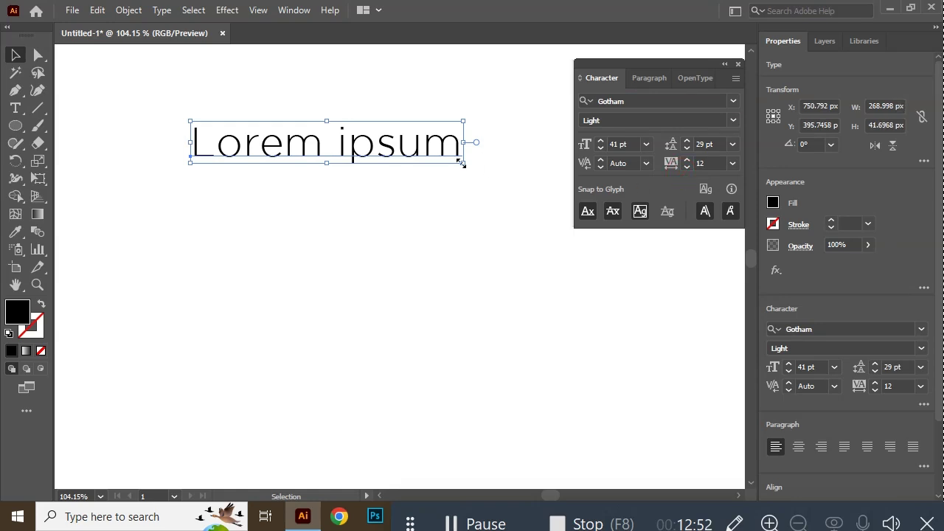
Scale the text to about 51.6 pt in Bold Italic, nudge it lower, close Character panel.
left_click_drag(460, 163, 494, 207)
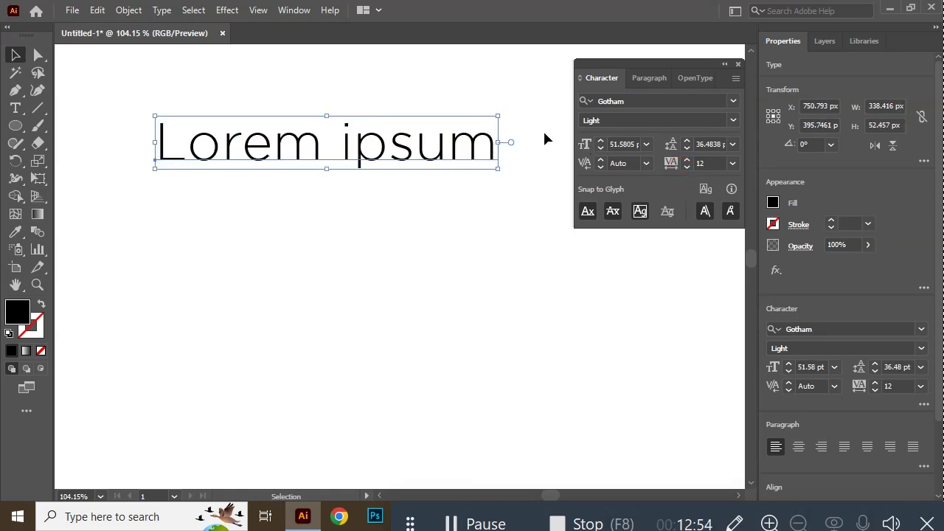
left_click(732, 121)
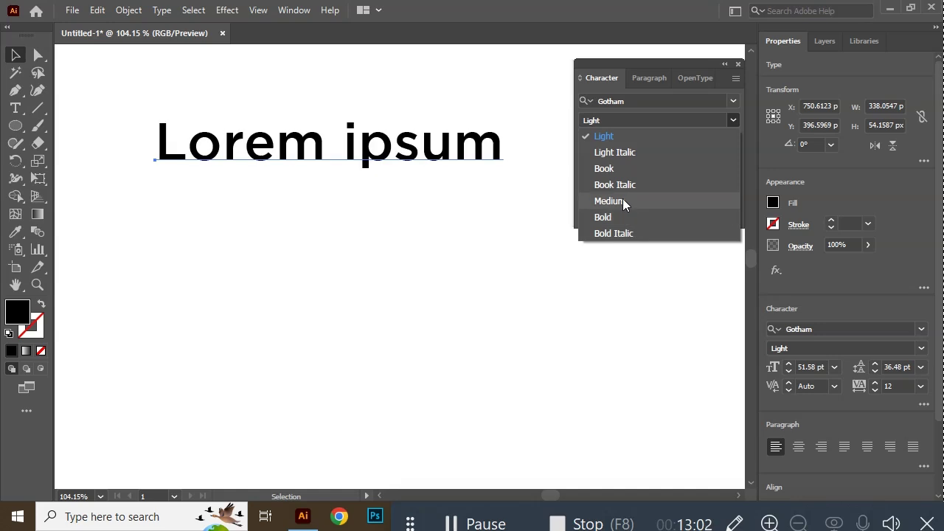
left_click(624, 234)
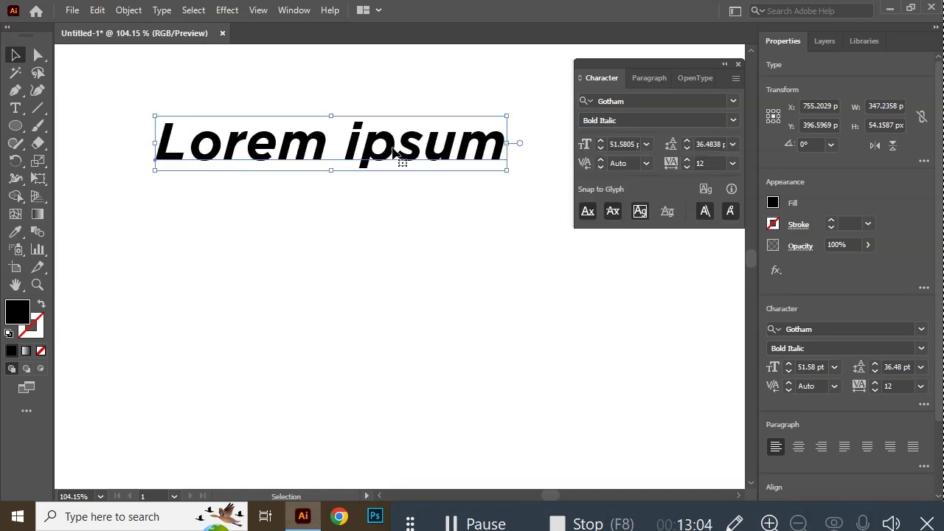
left_click(253, 92)
left_click_drag(292, 141, 289, 172)
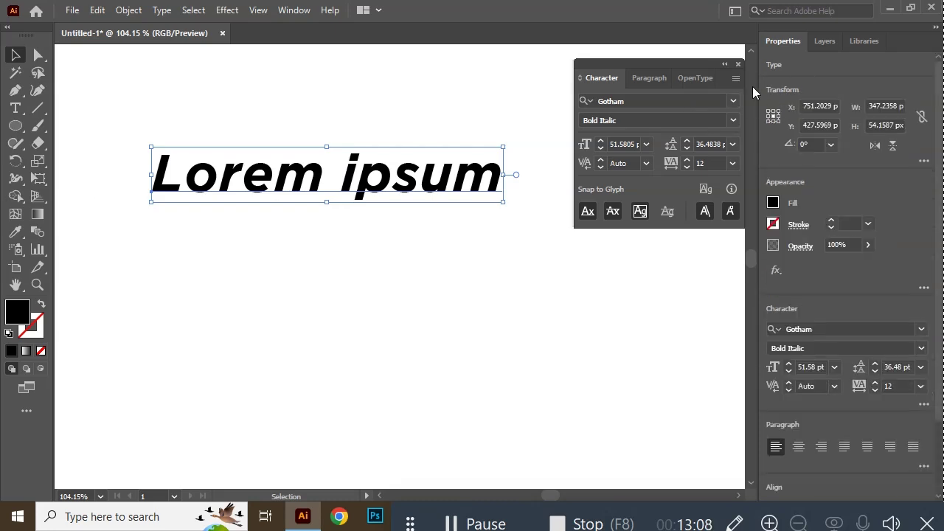
left_click(737, 64)
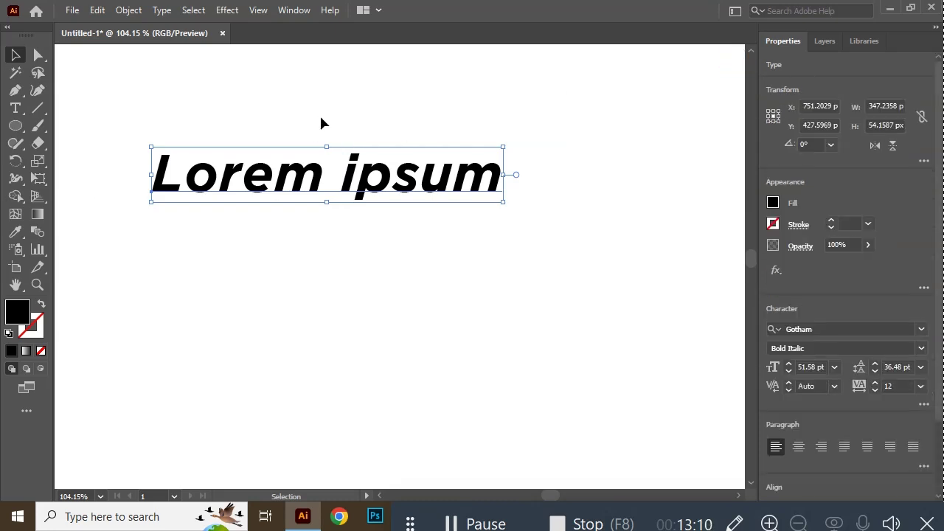
Remove the Gotham Bold Italic Lorem ipsum line so the artboard is blank.
key("Delete")
mouse_move(308, 161)
left_mouse_down()
mouse_move(435, 253)
mouse_move(554, 370)
left_mouse_up()
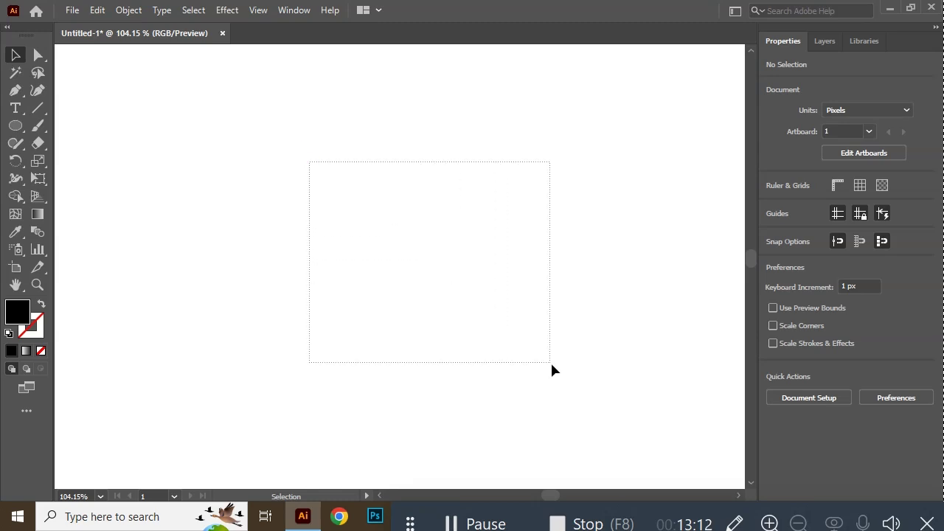